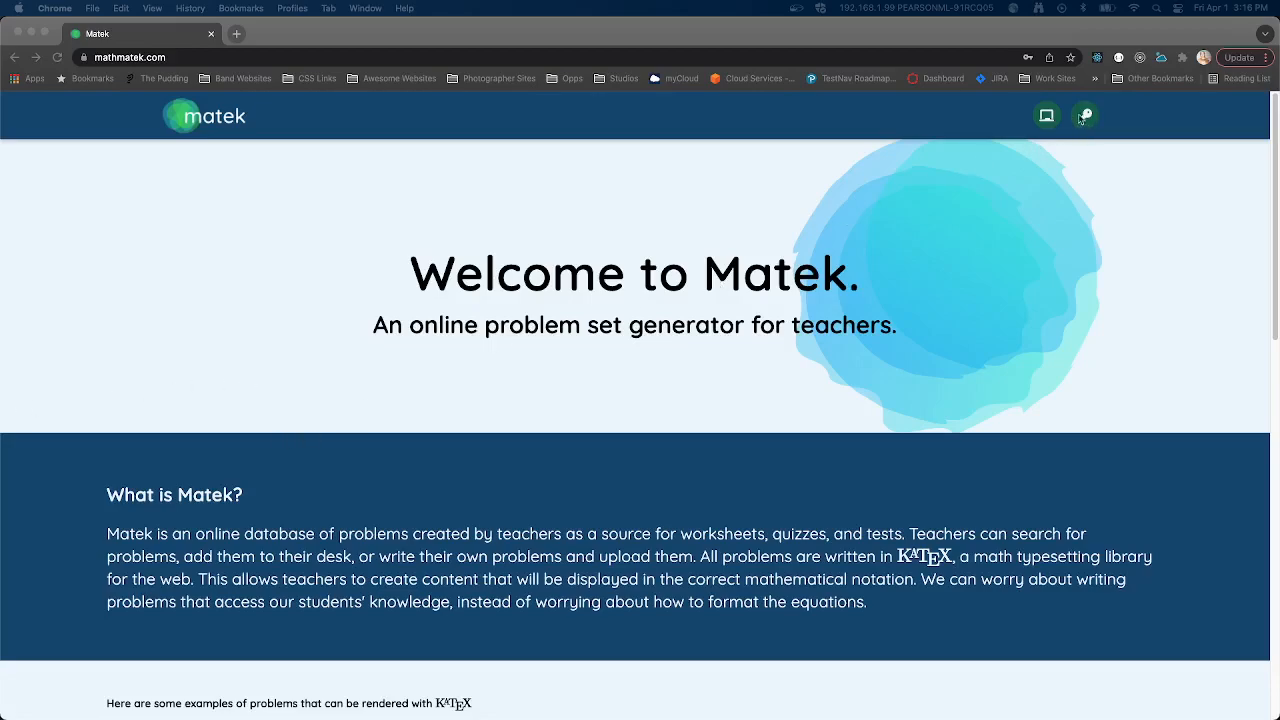
# - Look through the Matek home page, from the welcome banner and formatting examples down to the problem count
pyautogui.click(820, 166)
pyautogui.scroll(-4, 835, 241)
pyautogui.scroll(4, 835, 241)
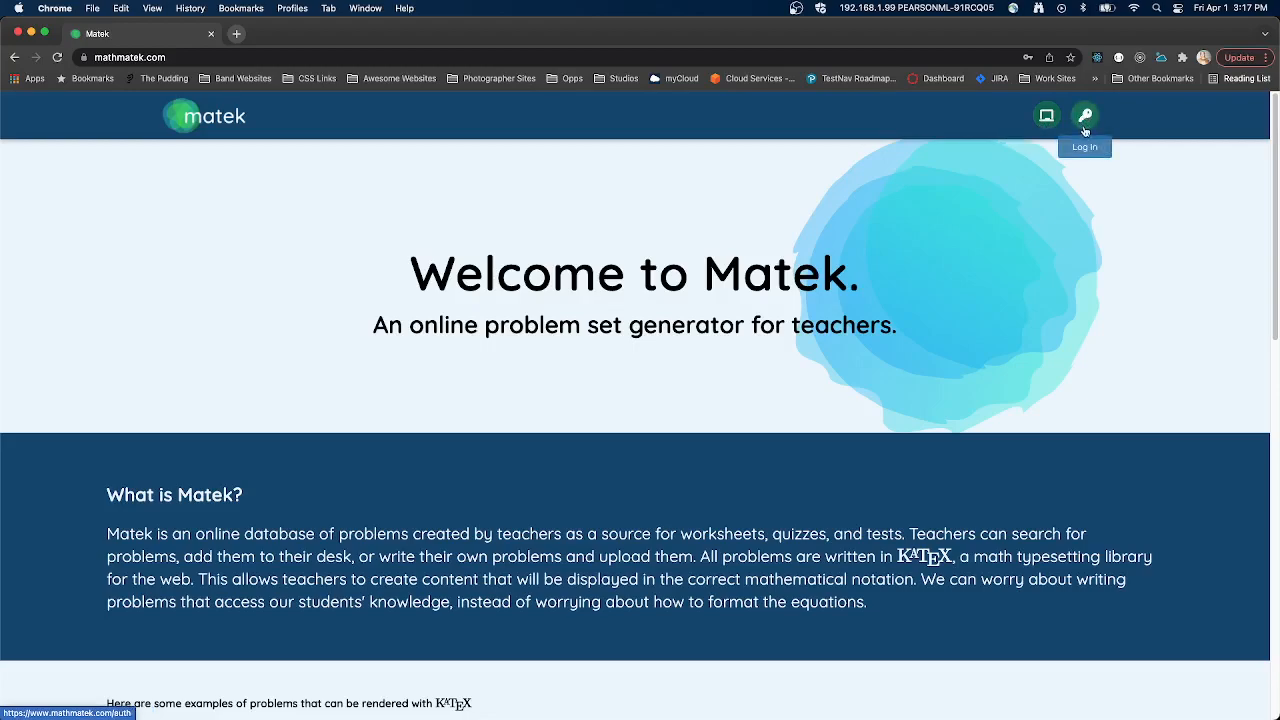
pyautogui.scroll(-2, 575, 238)
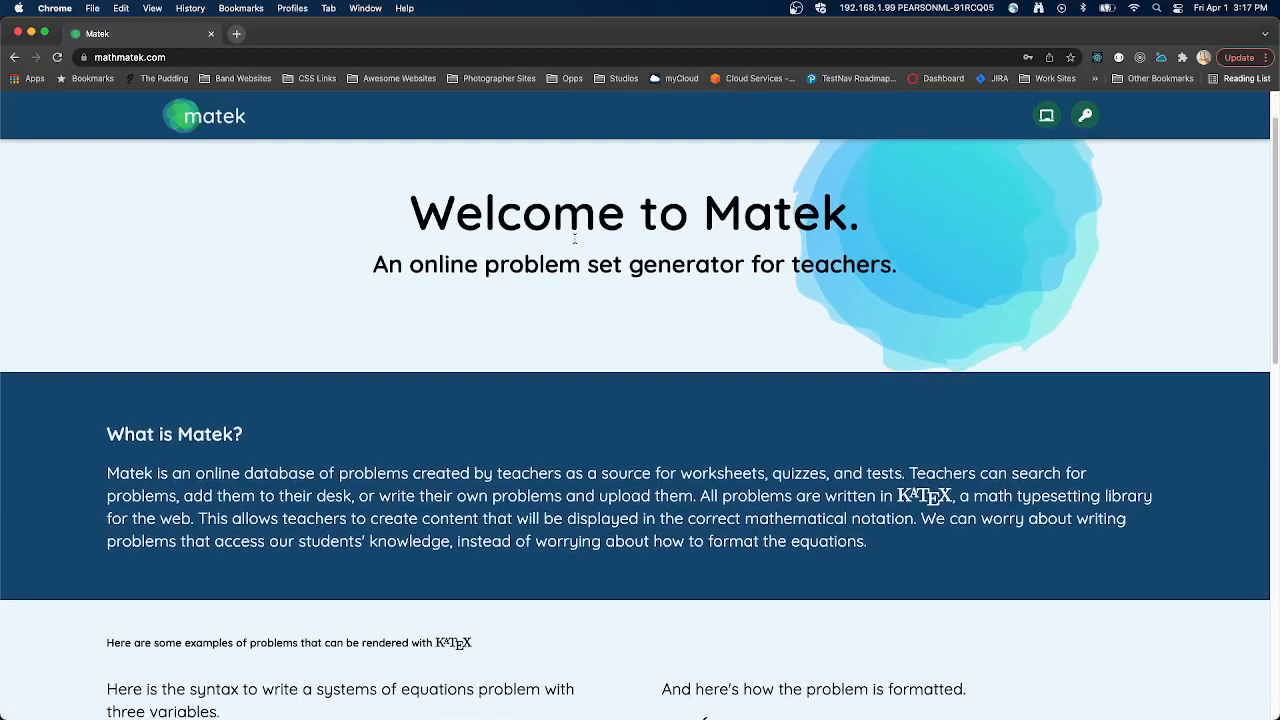
pyautogui.scroll(-5, 575, 238)
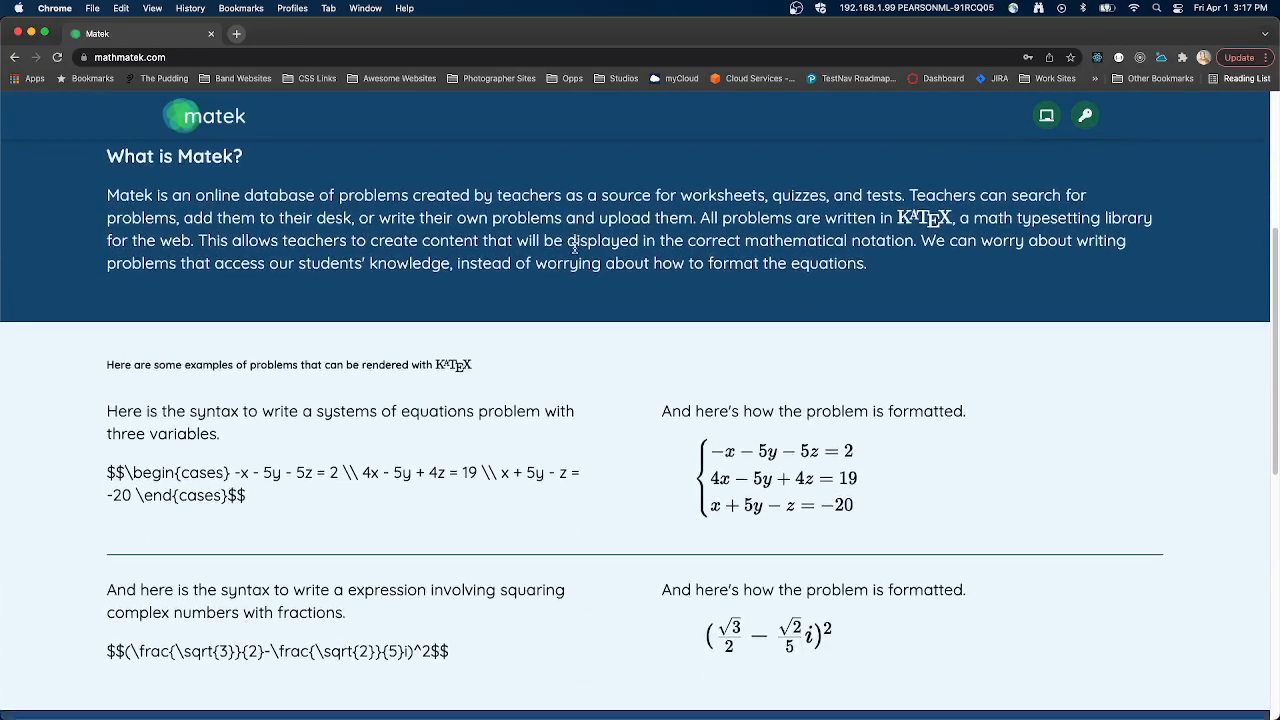
pyautogui.scroll(-9, 575, 245)
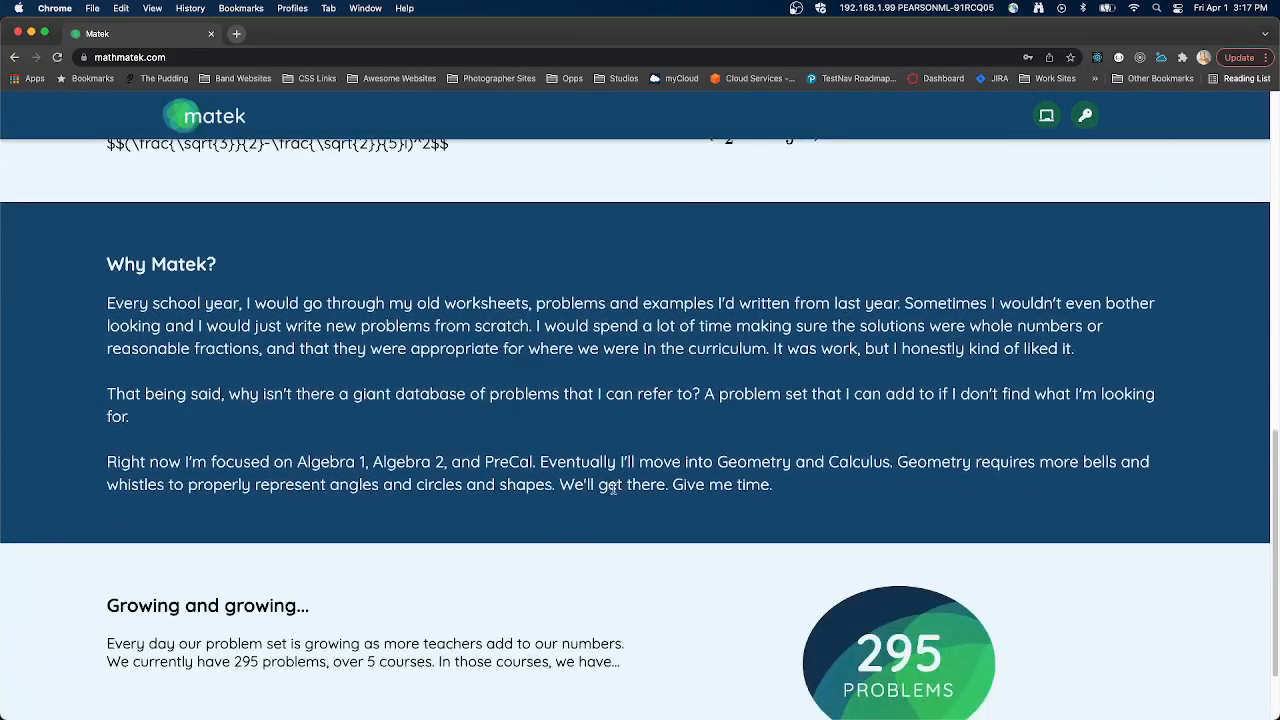
pyautogui.scroll(-2, 623, 511)
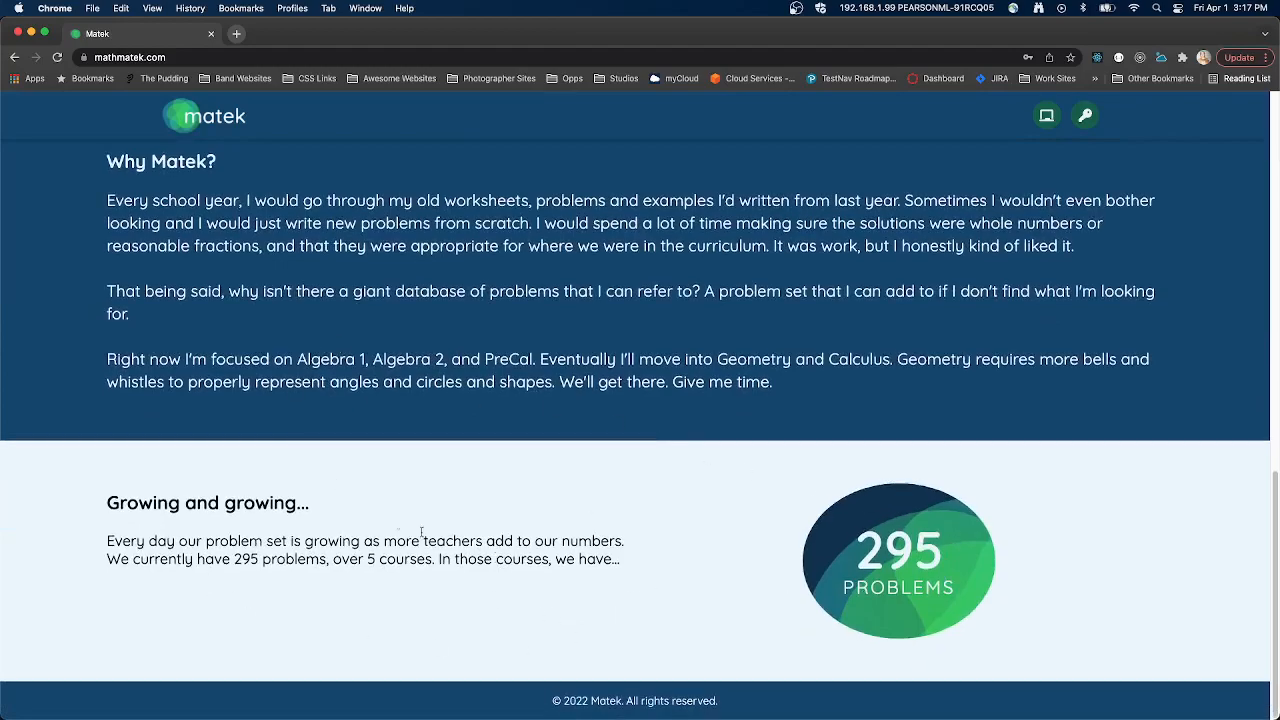
pyautogui.scroll(1, 452, 372)
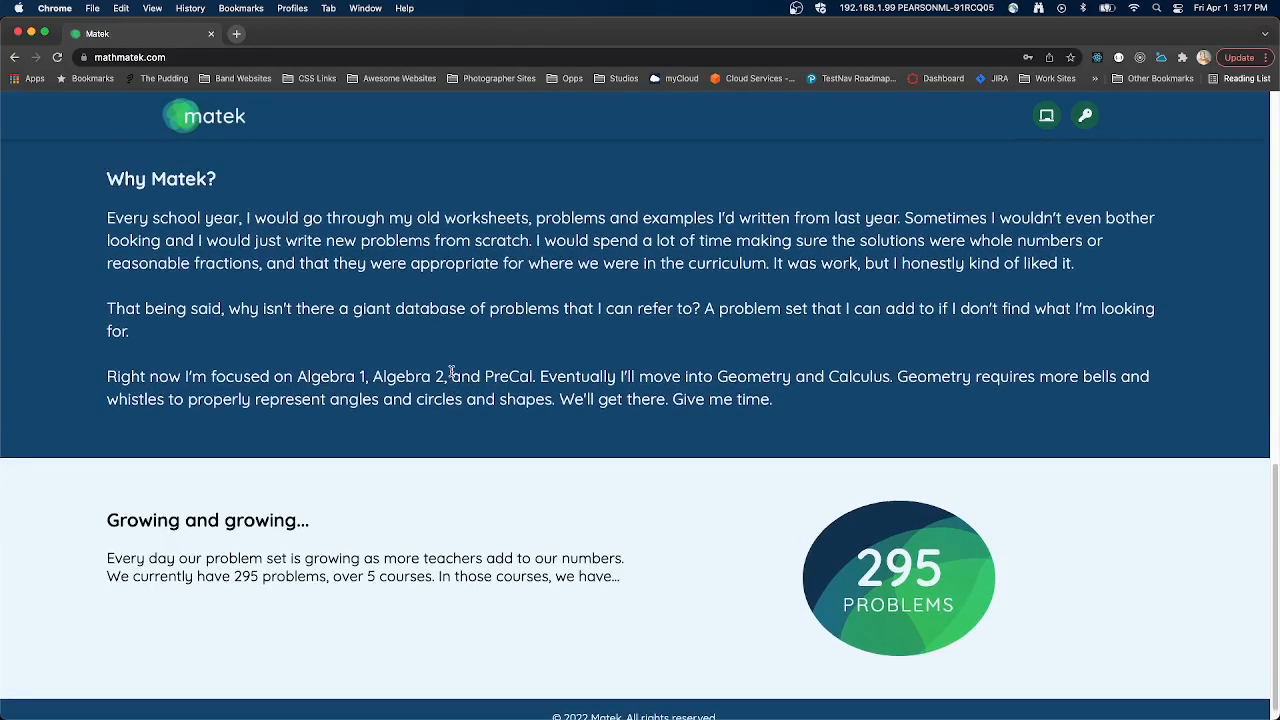
pyautogui.scroll(15, 452, 372)
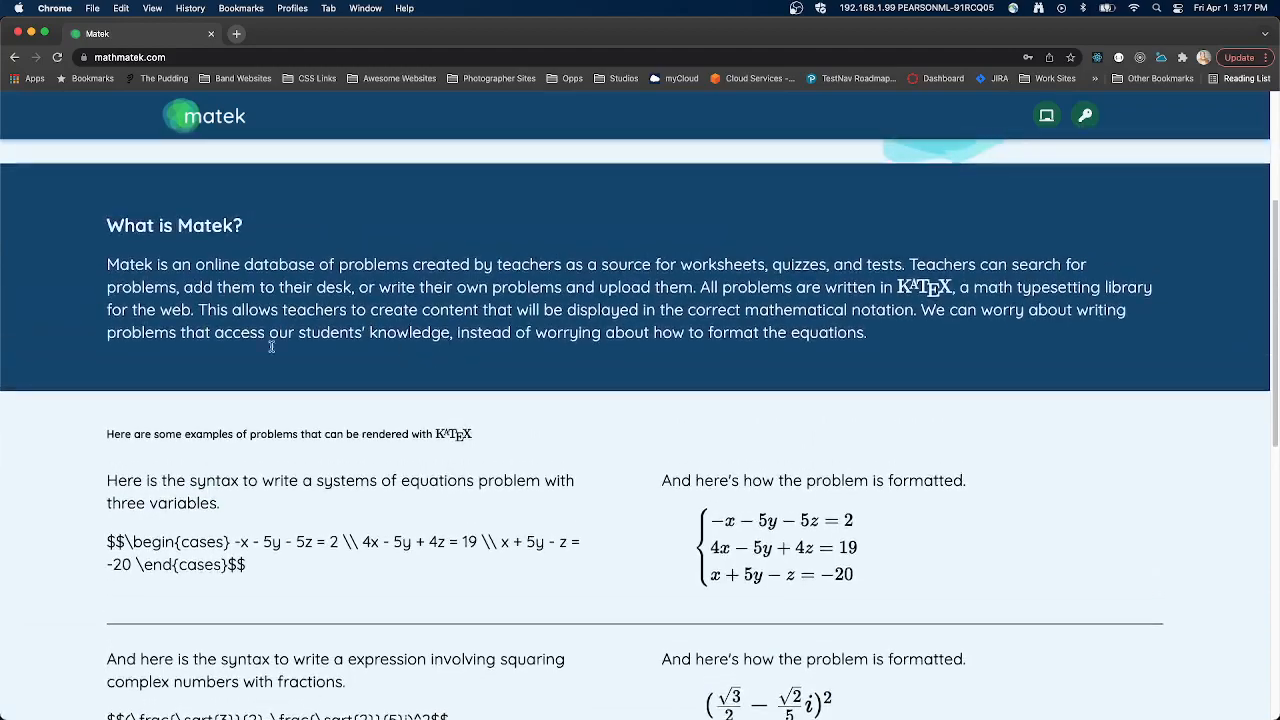
pyautogui.scroll(5, 554, 324)
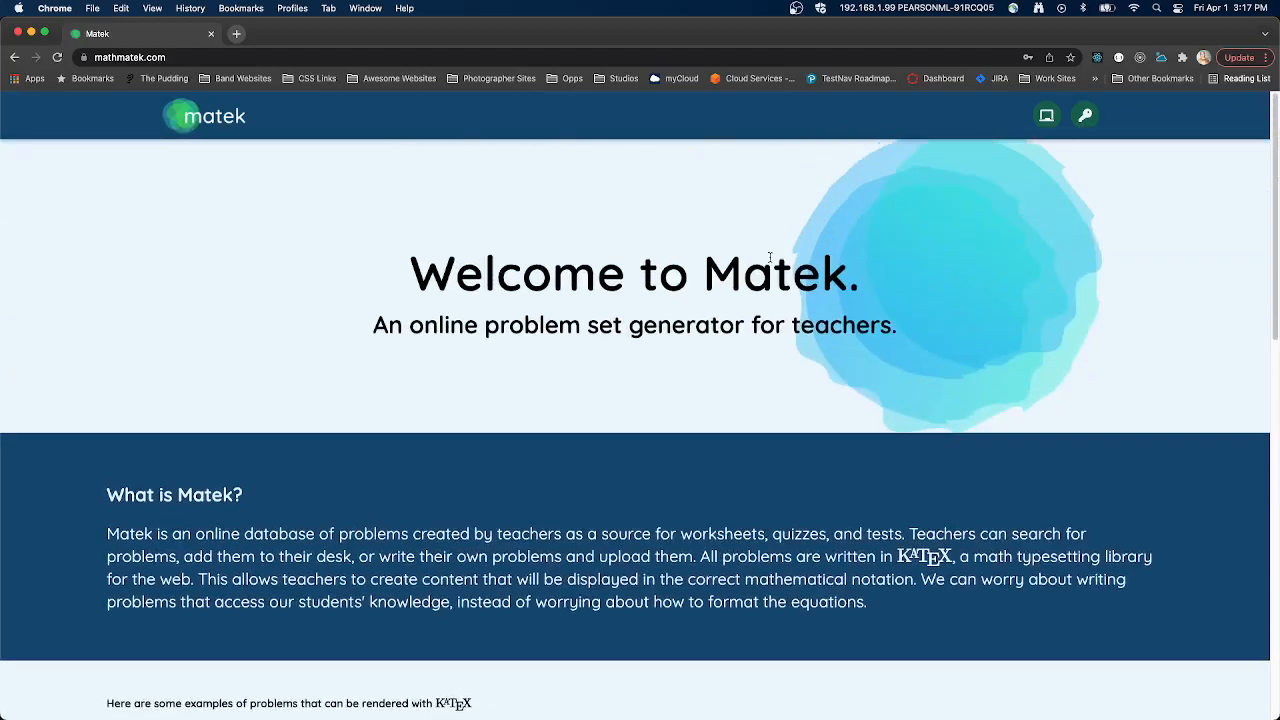
# - Open the page of all problems and browse the Algebra 1 and Pre-Calculus problem cards
pyautogui.click(1046, 115)
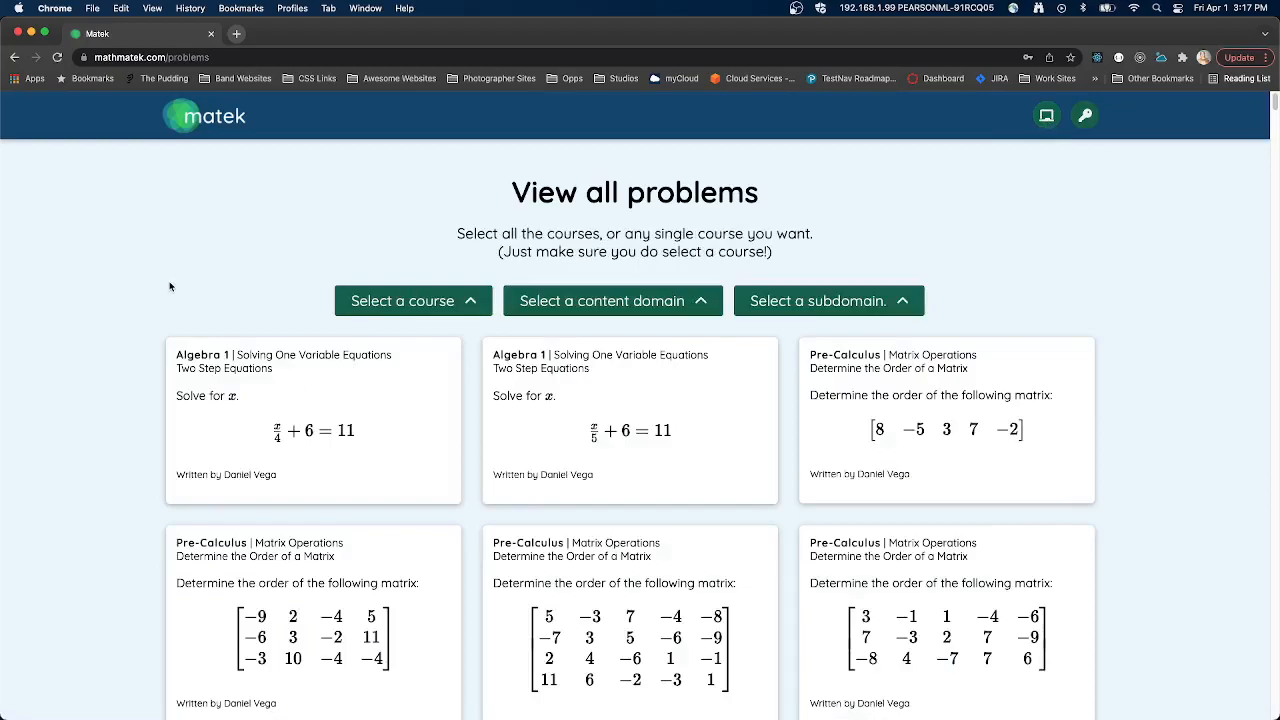
pyautogui.scroll(-3, 201, 349)
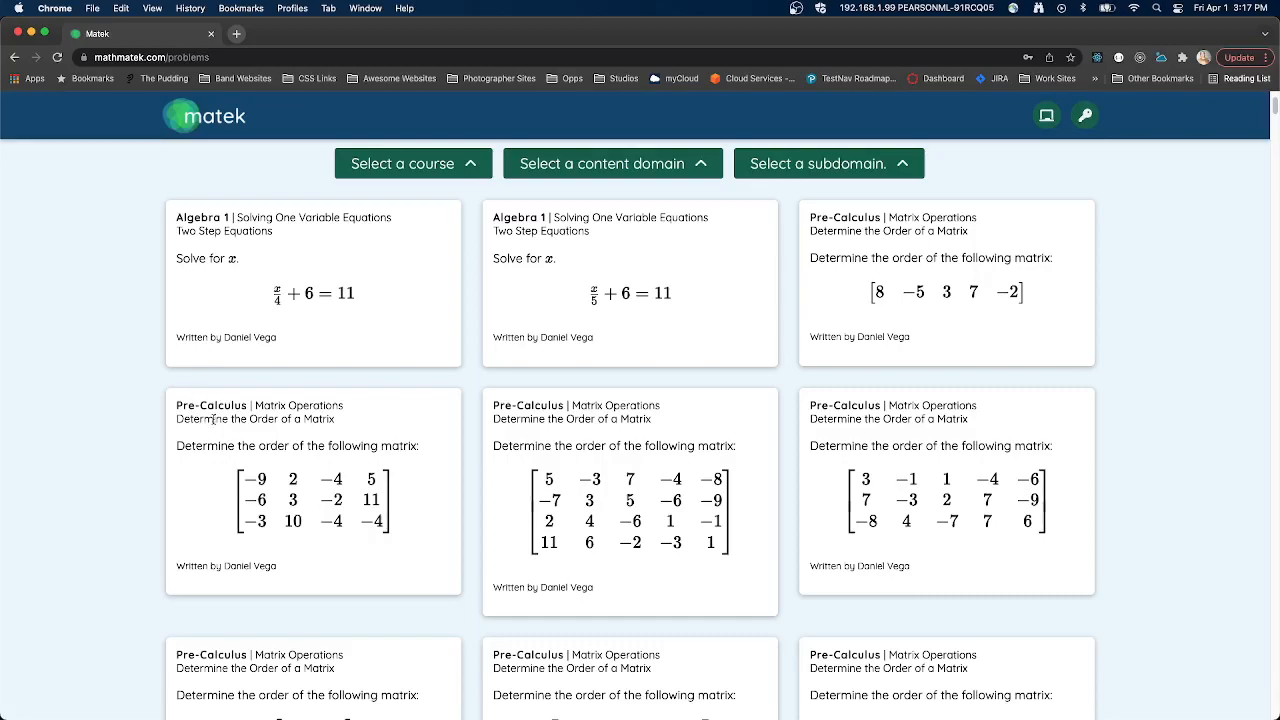
pyautogui.scroll(-10, 246, 476)
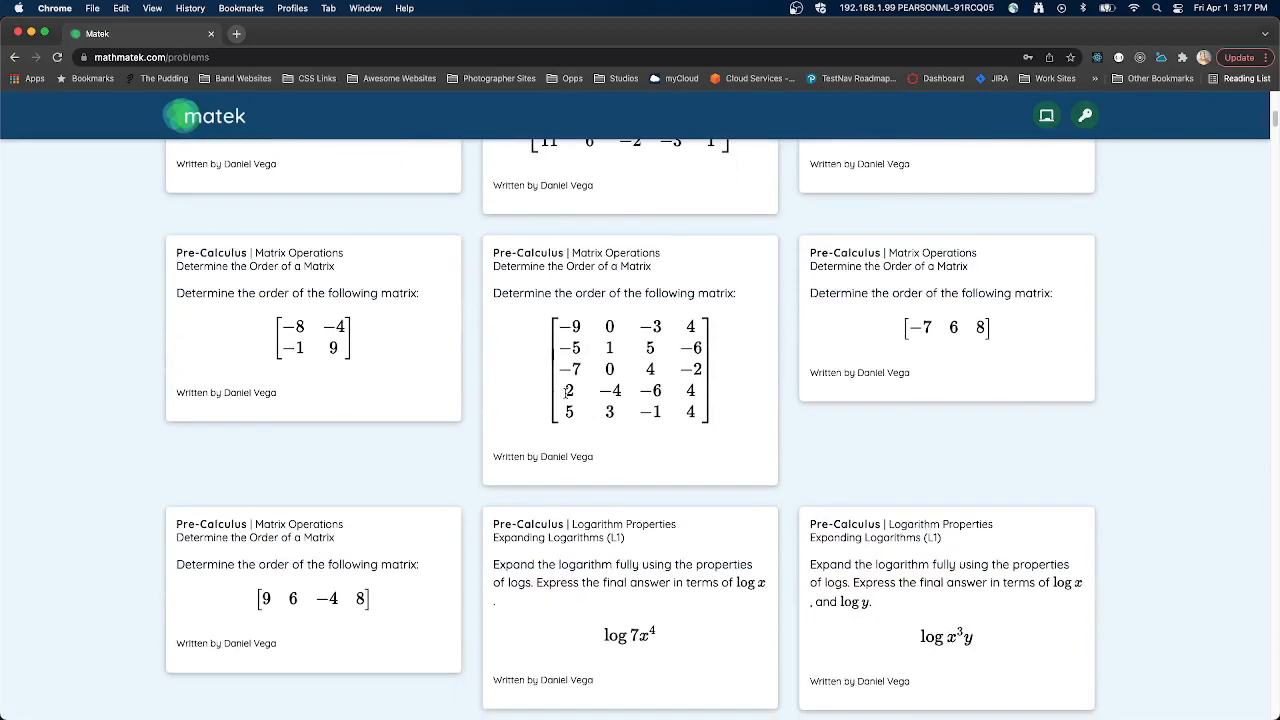
pyautogui.scroll(-1, 565, 396)
pyautogui.scroll(4, 550, 440)
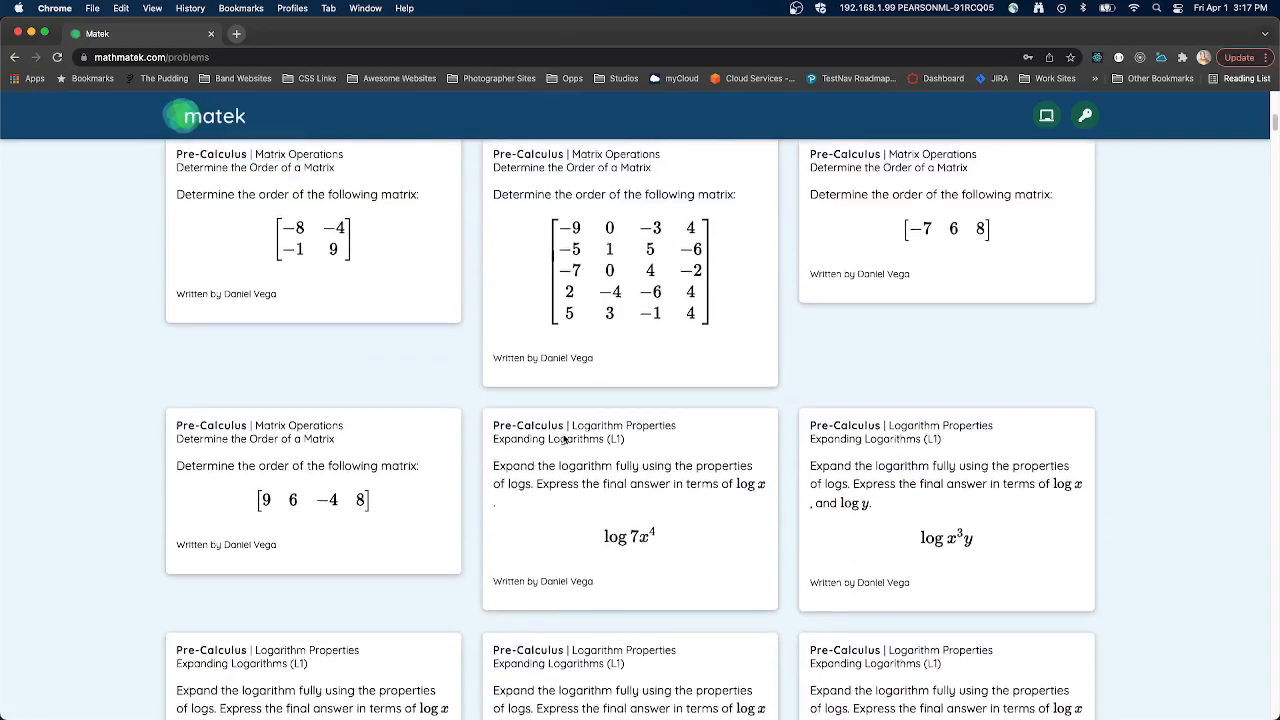
pyautogui.click(682, 277)
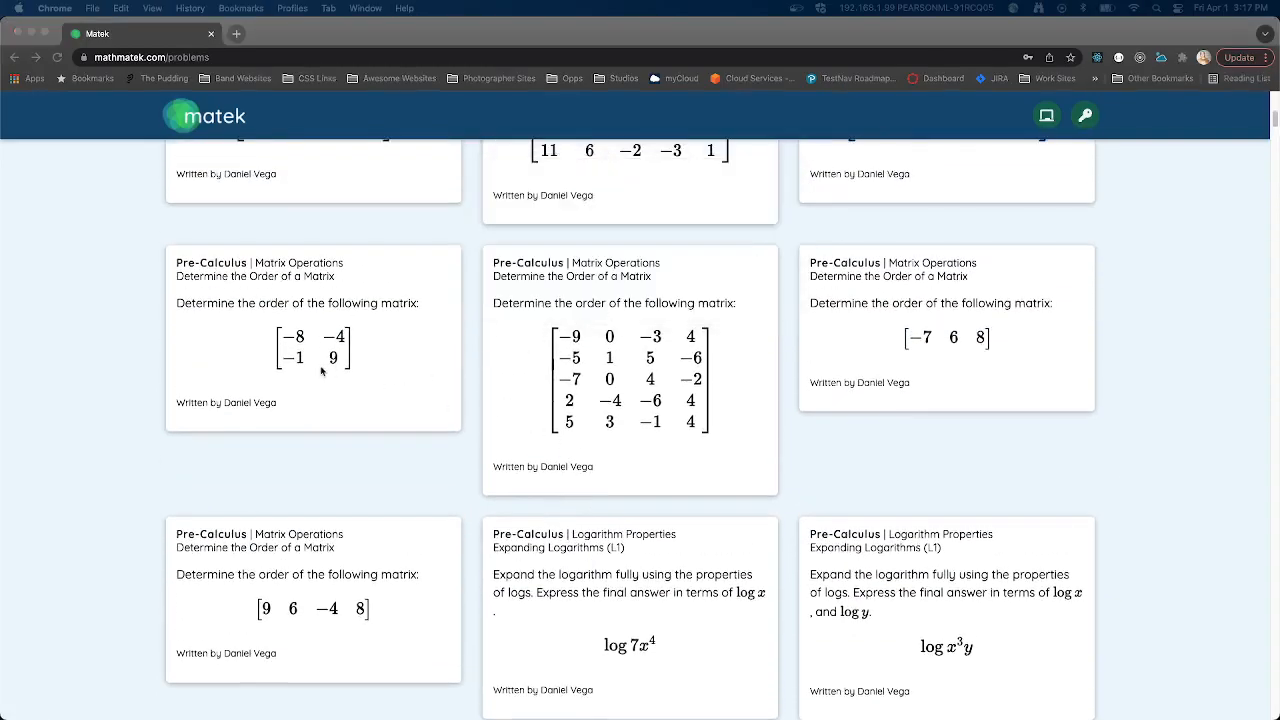
pyautogui.scroll(6, 320, 330)
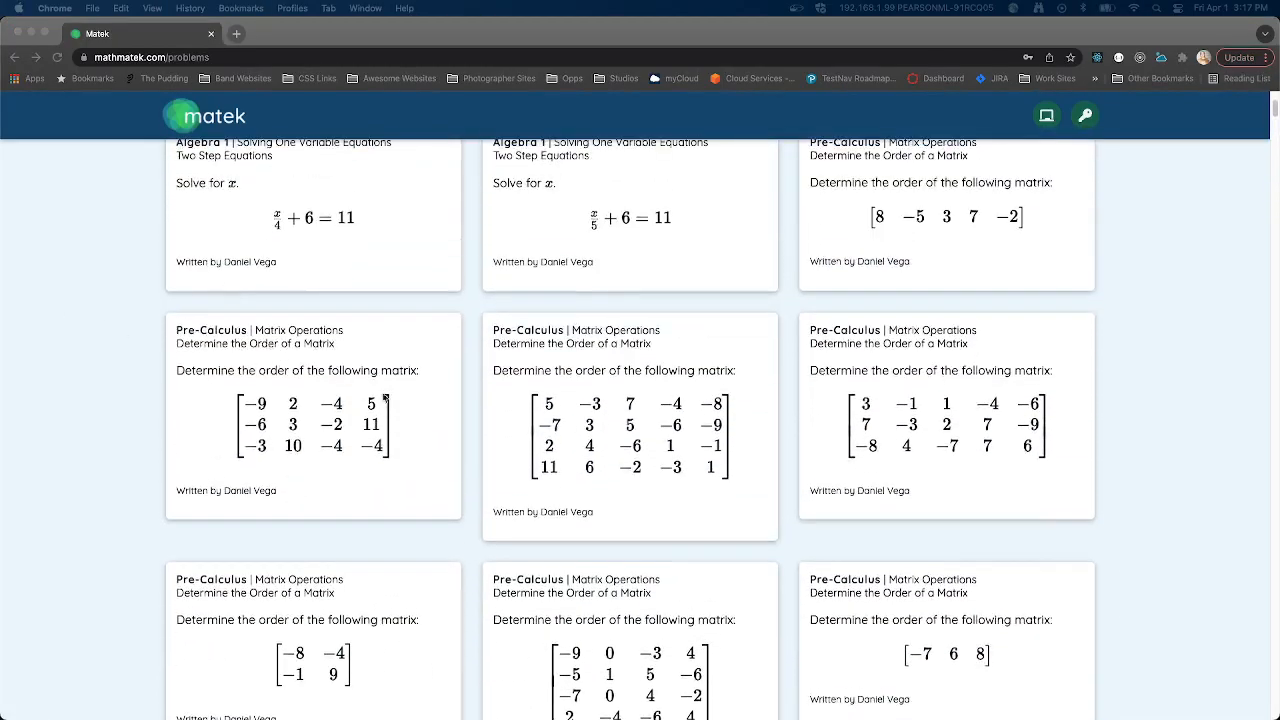
pyautogui.scroll(-15, 446, 453)
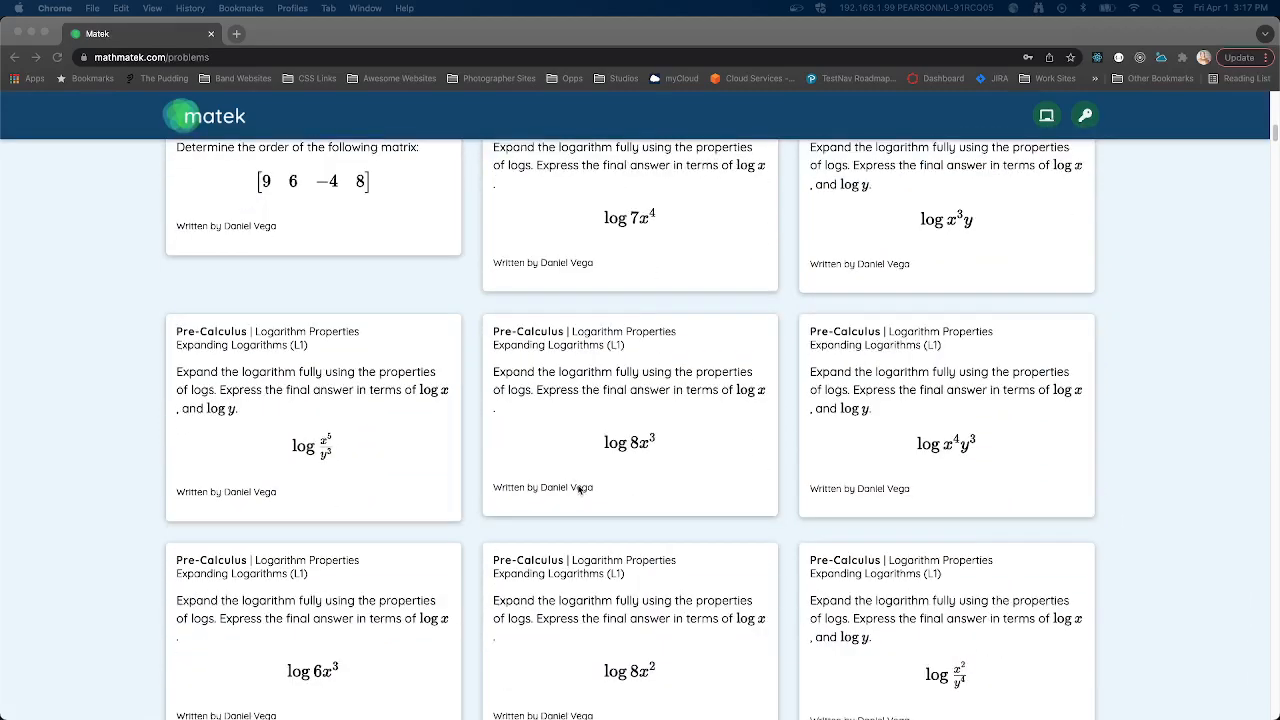
pyautogui.scroll(-2, 352, 405)
pyautogui.scroll(15, 377, 375)
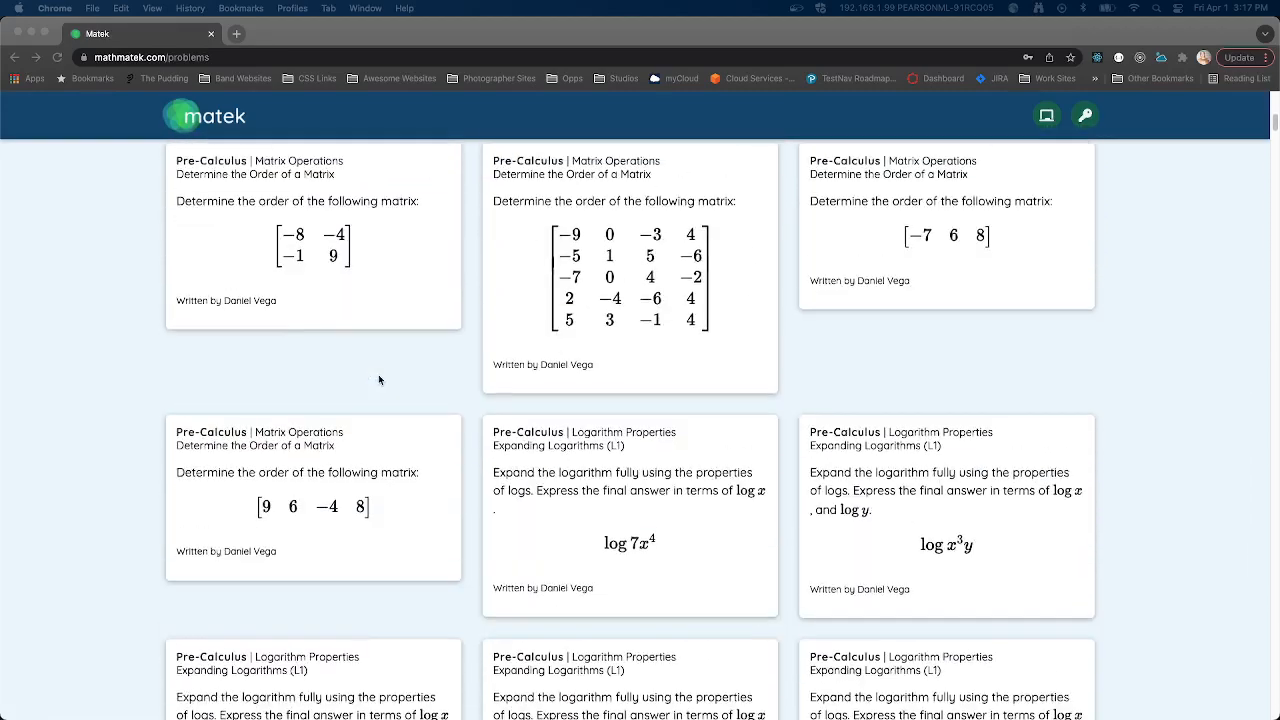
pyautogui.scroll(4, 528, 378)
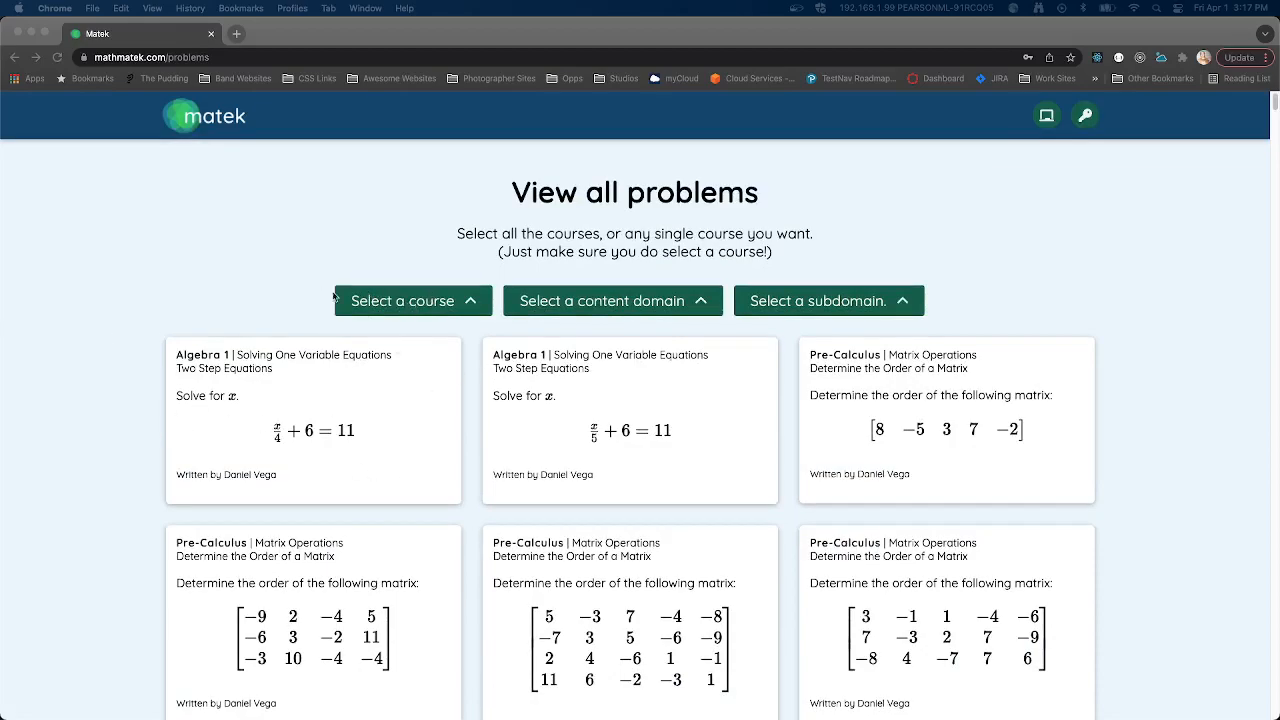
# - Open the login page, view the sign-up form's fields, and return to the login form
pyautogui.click(1091, 127)
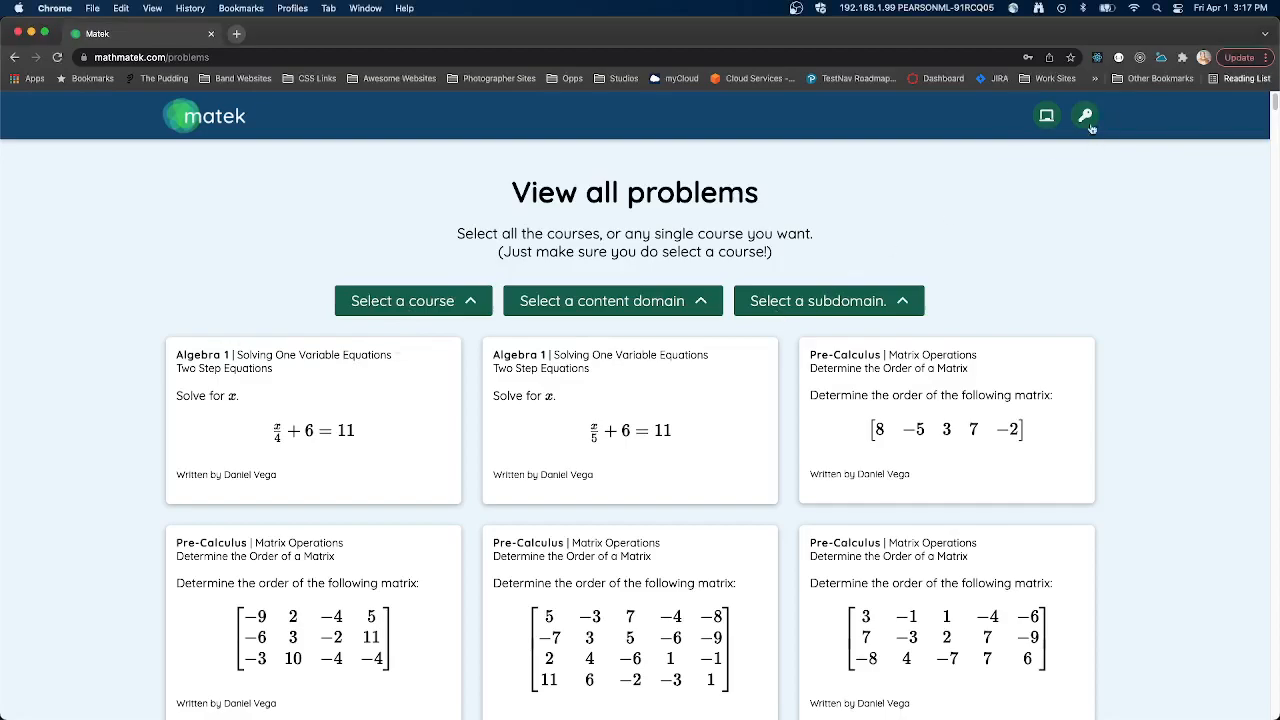
pyautogui.click(1087, 117)
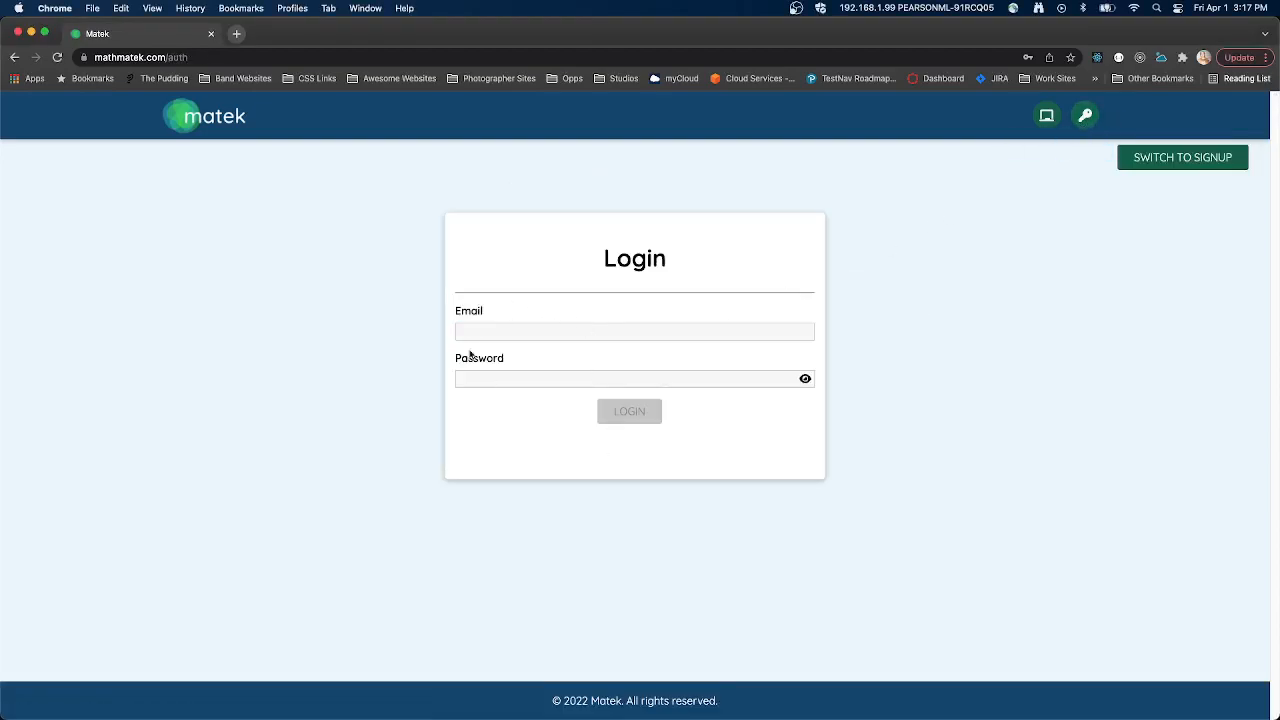
pyautogui.click(1172, 160)
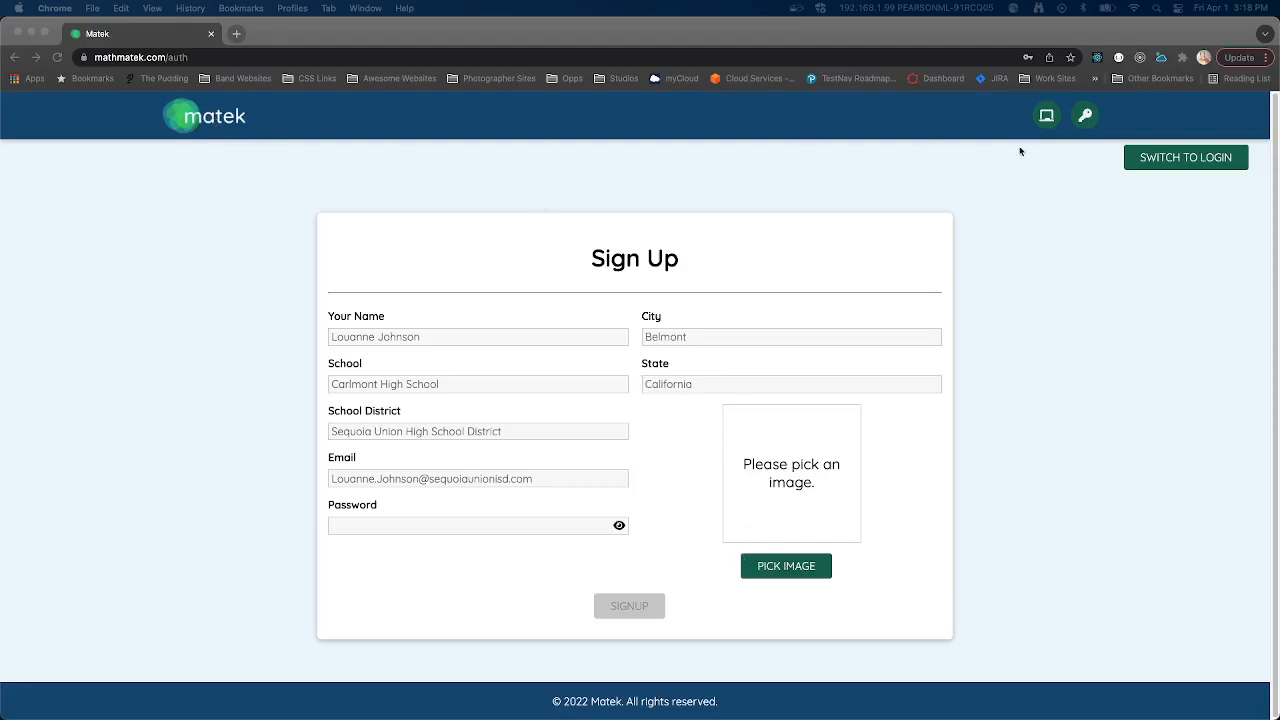
pyautogui.click(1180, 162)
pyautogui.click(1180, 162)
# - Try to log in with the saved account email and the account password
pyautogui.click(556, 334)
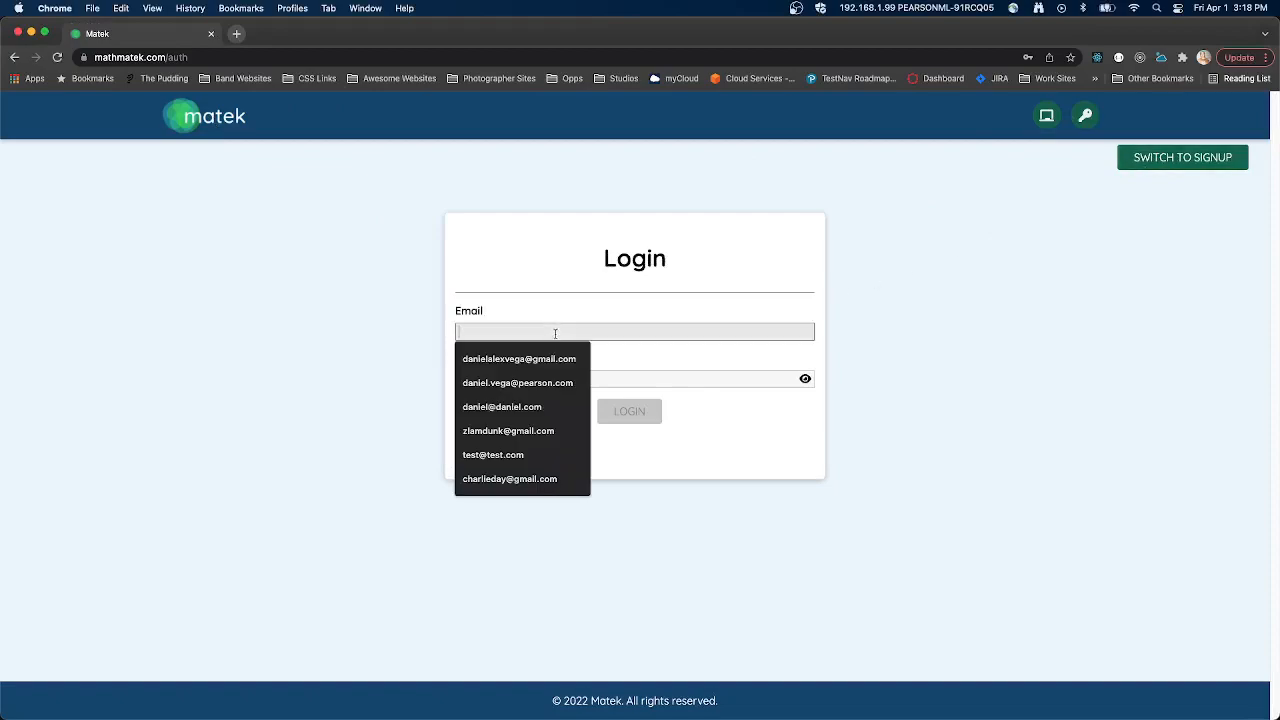
pyautogui.click(525, 368)
pyautogui.click(494, 380)
pyautogui.write('•••••••••••')
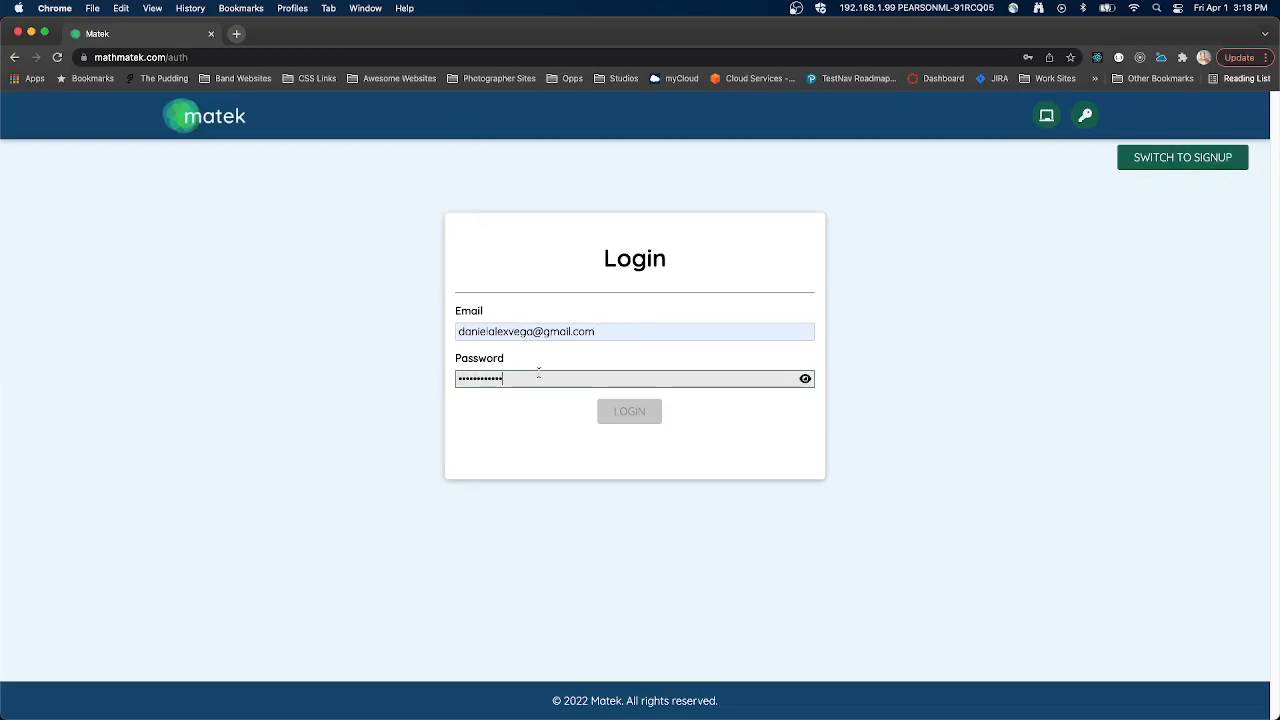
pyautogui.press('Return')
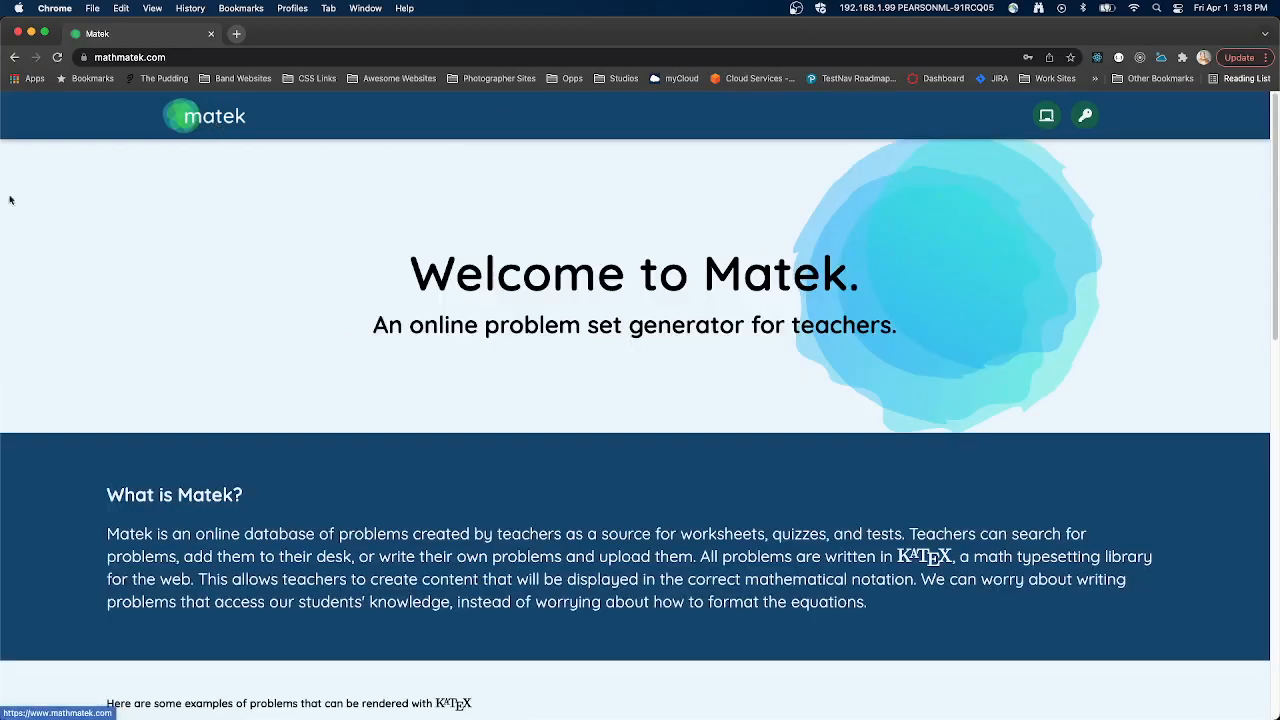
# - Reopen the login page and fill in the account email from the saved suggestions
pyautogui.click(1085, 115)
pyautogui.click(568, 327)
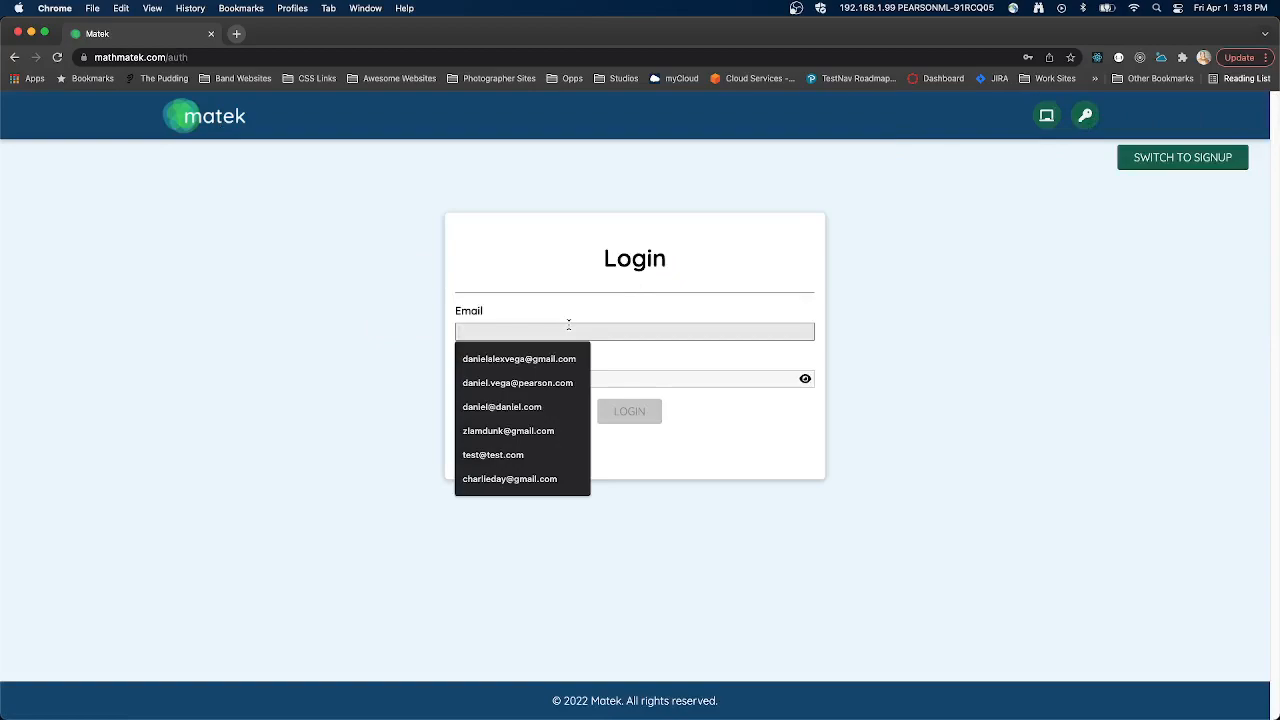
pyautogui.write('danie')
pyautogui.press('Down')
pyautogui.press('Return')
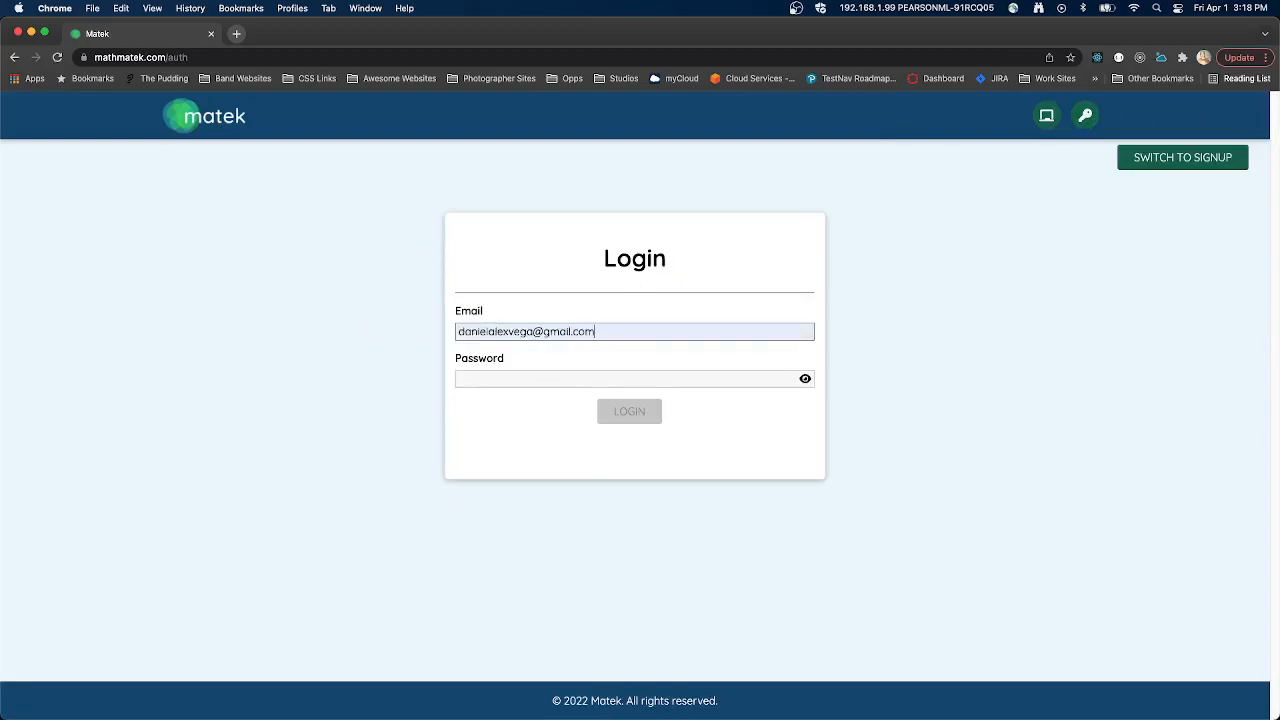
pyautogui.press('Tab')
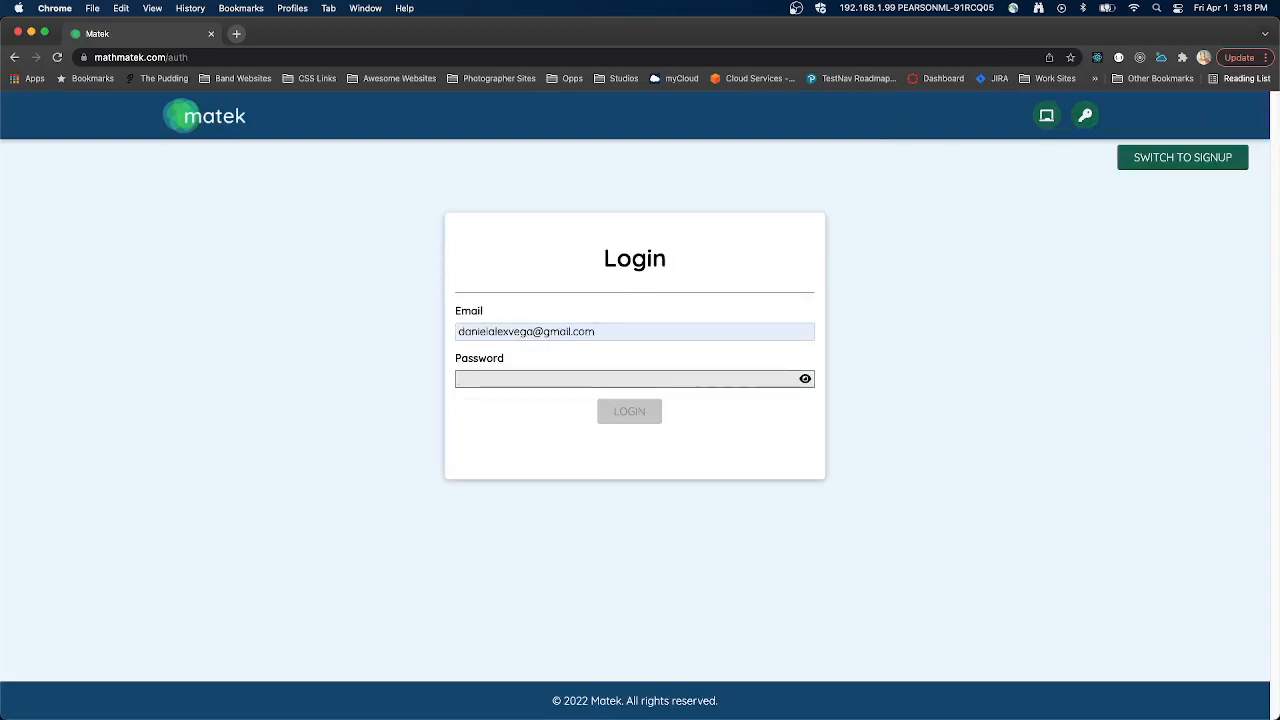
# - Enter a sample password in the login form and show and hide its characters
pyautogui.write('••••••••')
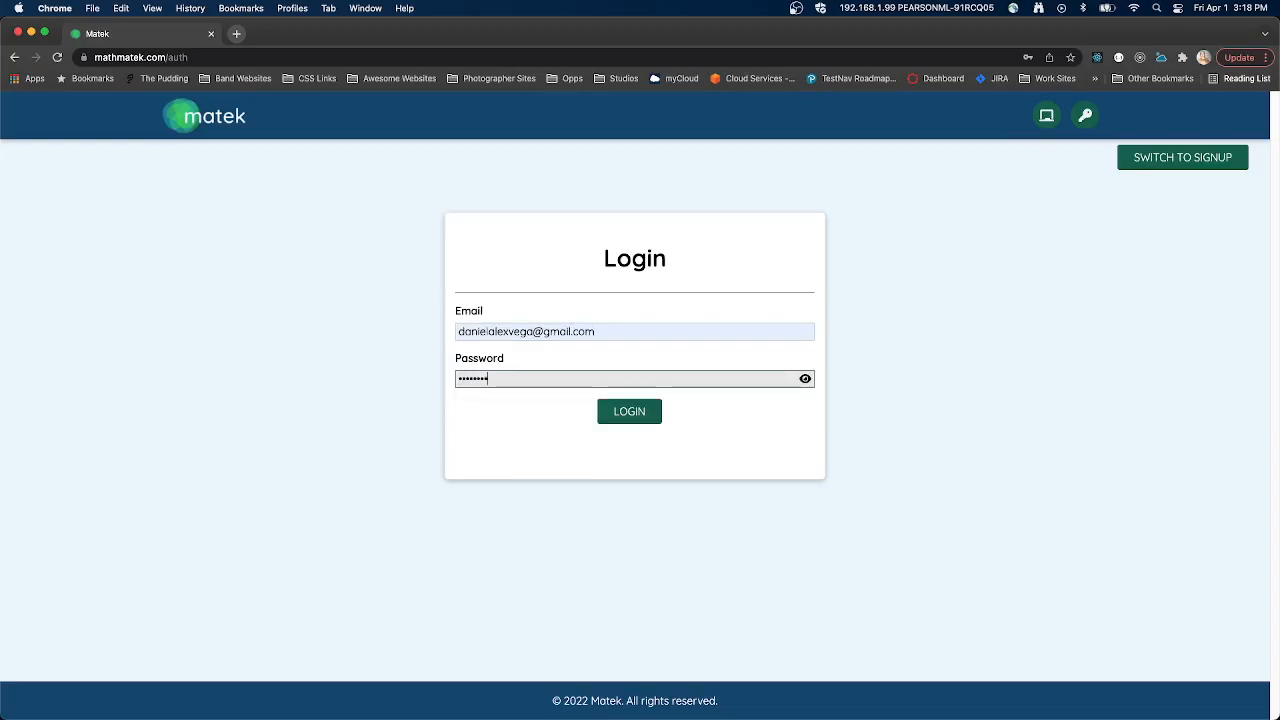
pyautogui.click(805, 380)
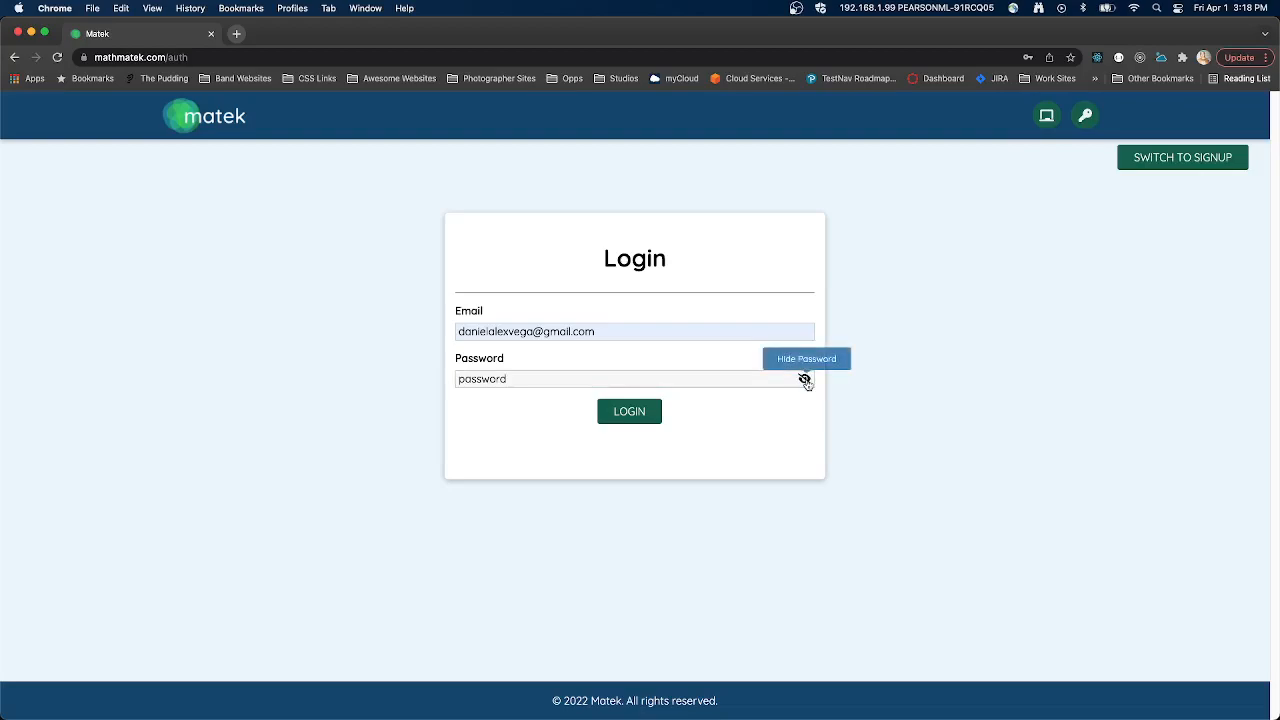
pyautogui.click(805, 380)
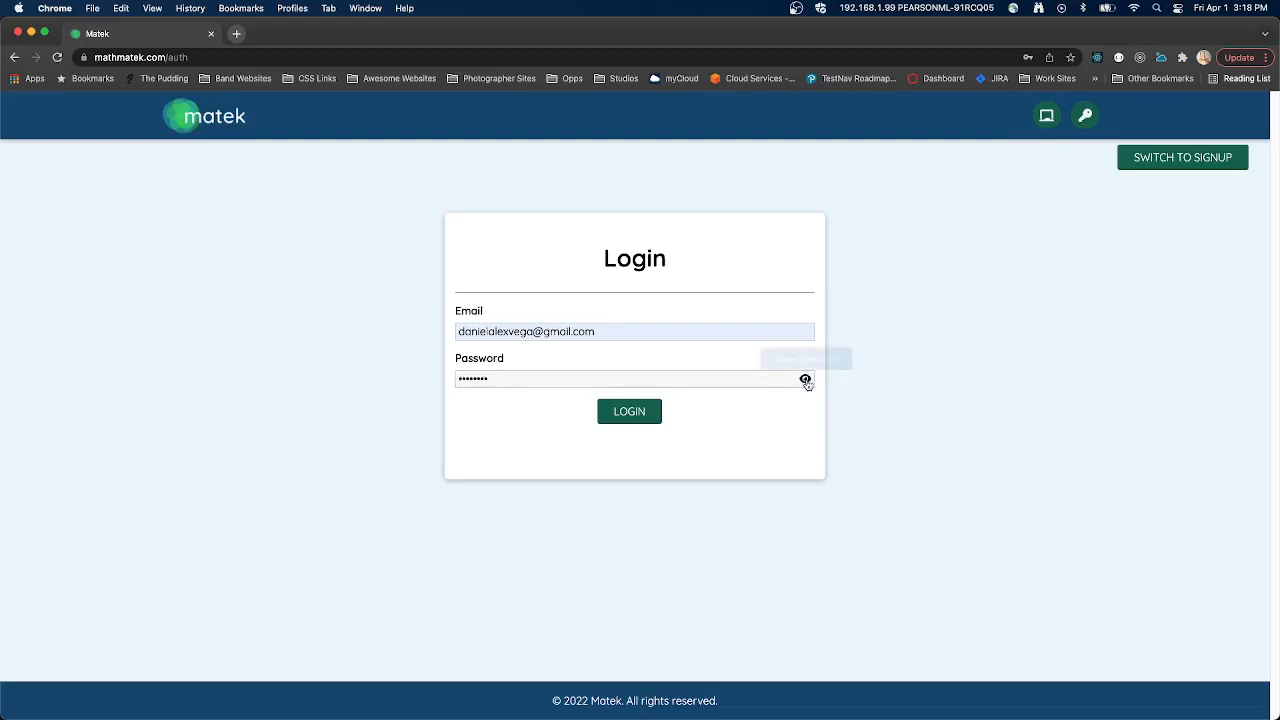
pyautogui.tripleClick(805, 380)
pyautogui.click(805, 380)
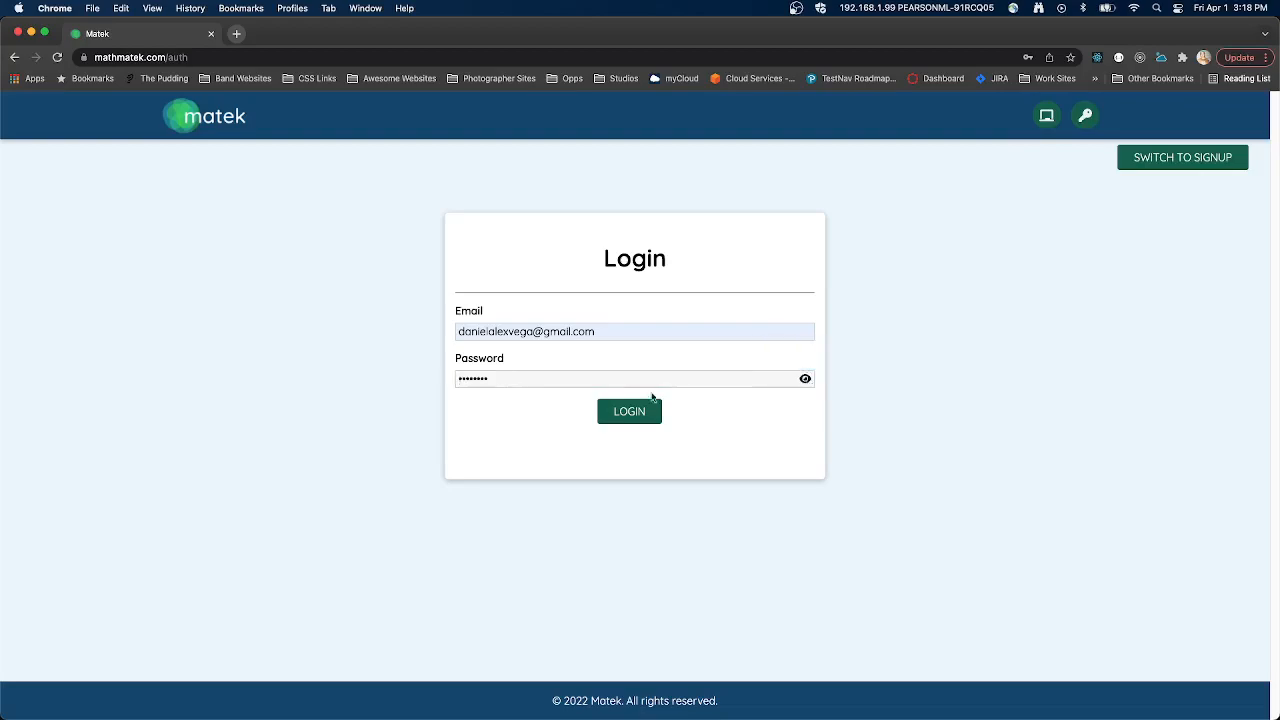
# - Replace the sample entry with the account password and log in
pyautogui.doubleClick(514, 384)
pyautogui.press('BackSpace')
pyautogui.write('pa••••••••••')
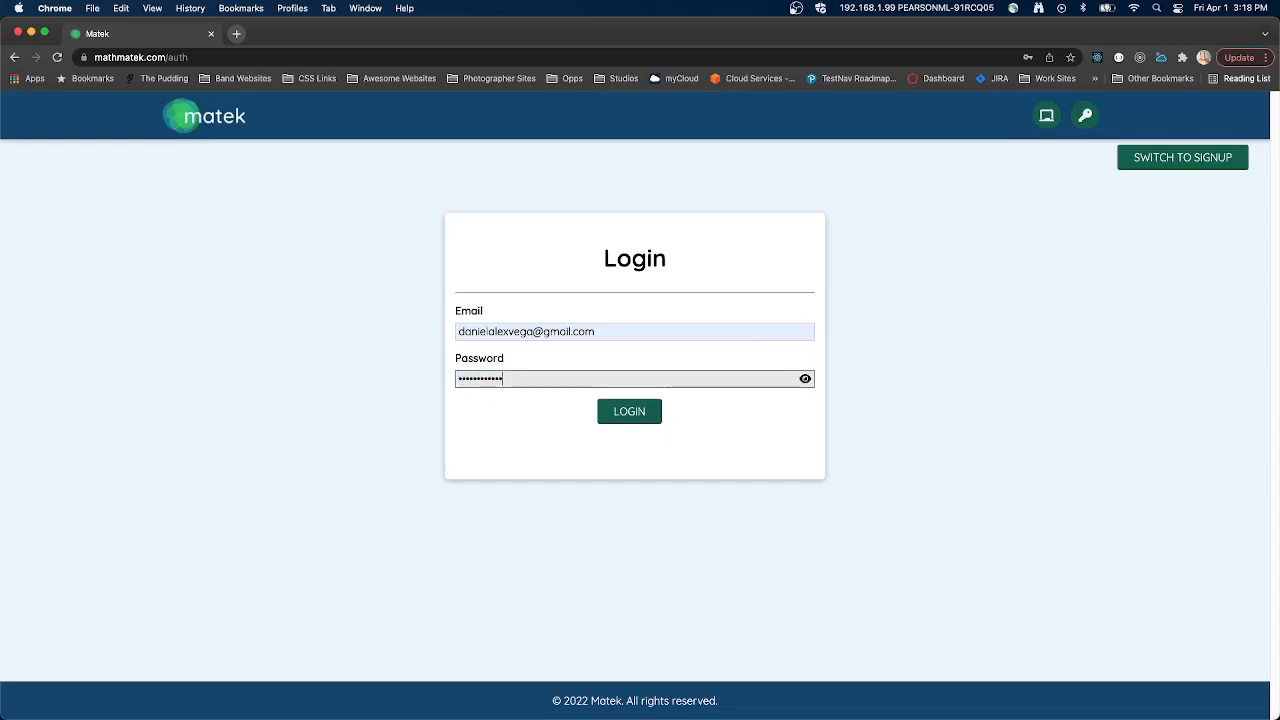
pyautogui.click(625, 418)
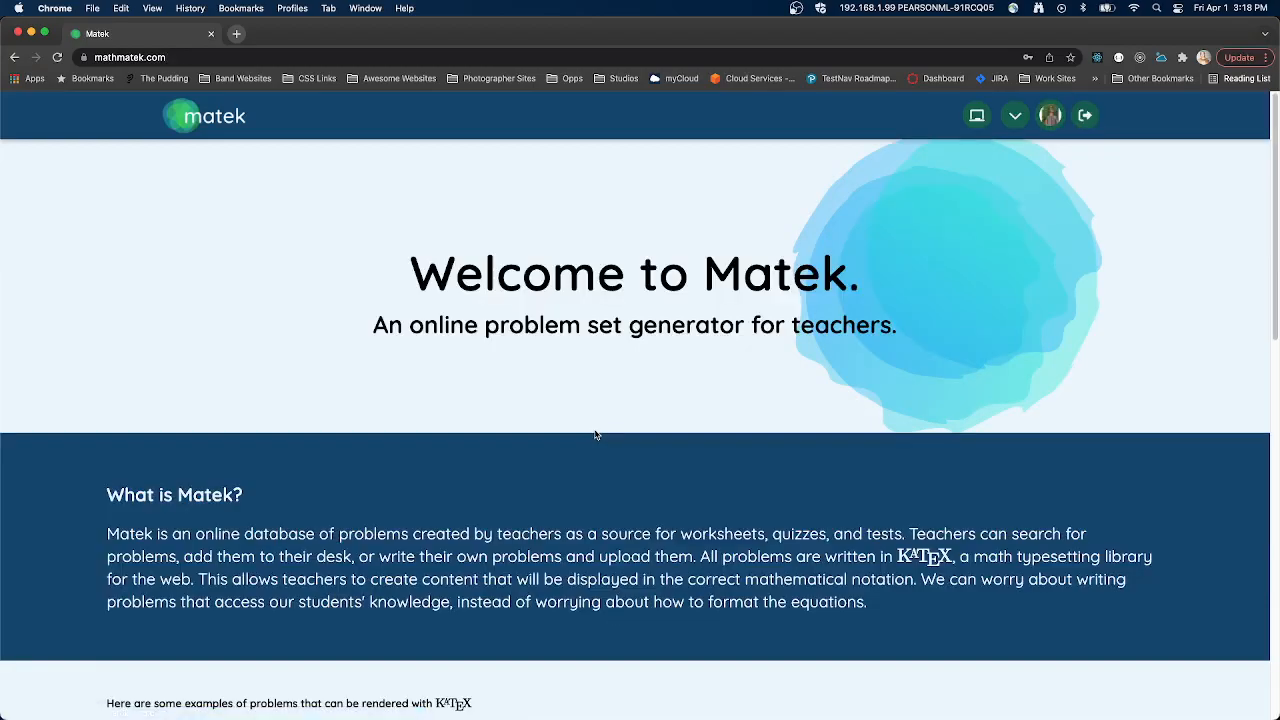
# - Review the options in the site's Menu and open the signed-in teacher's profile page
pyautogui.click(1016, 117)
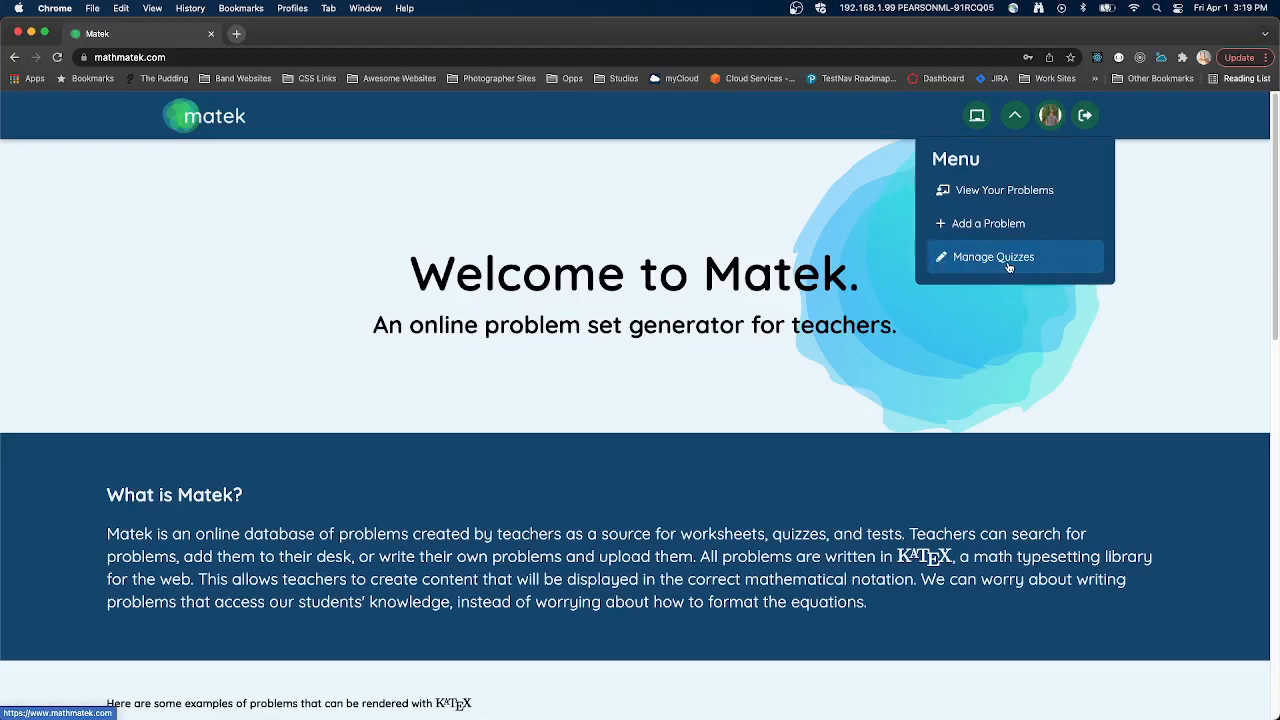
pyautogui.click(1015, 115)
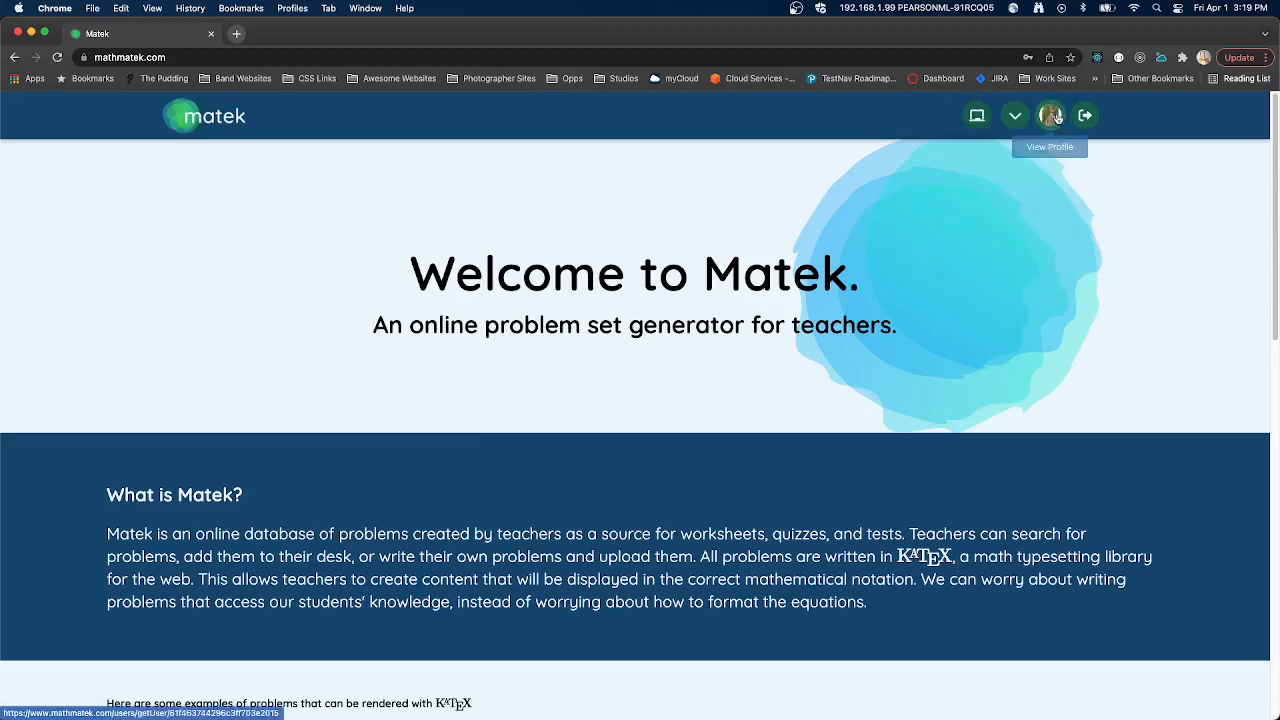
pyautogui.click(1054, 116)
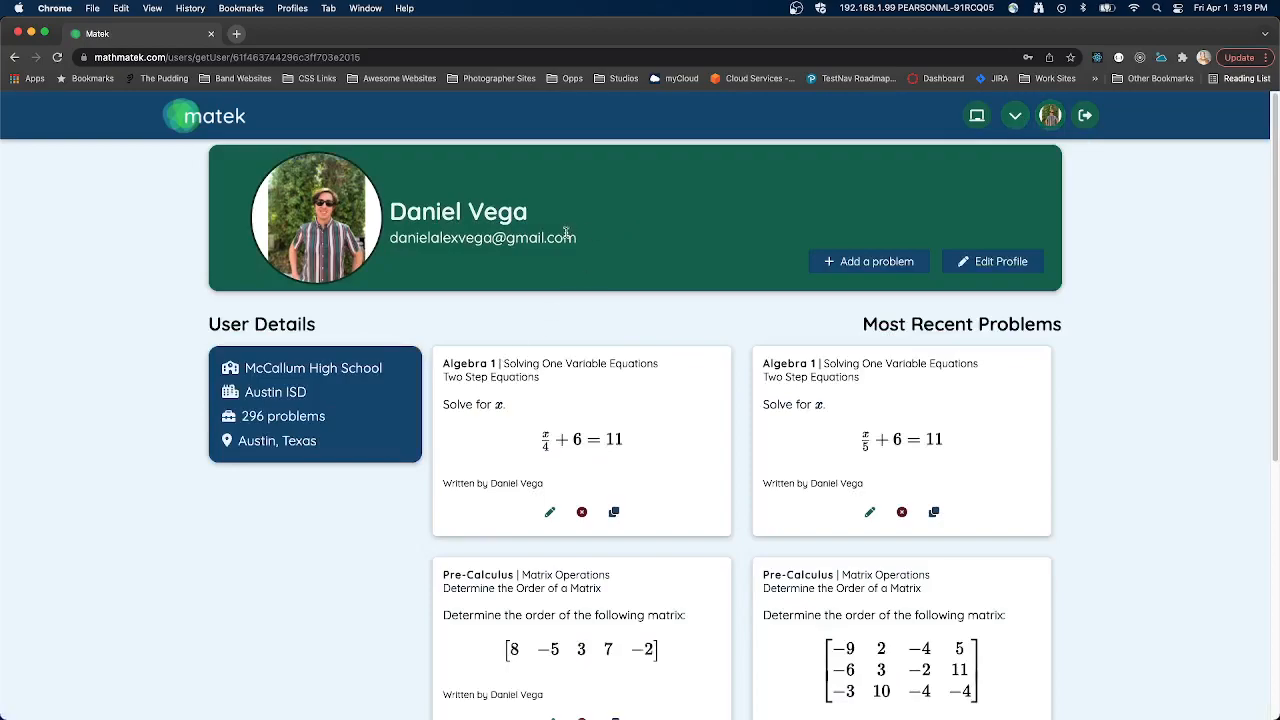
# - Look over the most recent problems on the teacher's profile page and the options in the site's Menu
pyautogui.scroll(-1, 500, 270)
pyautogui.scroll(1, 381, 302)
pyautogui.scroll(-3, 801, 411)
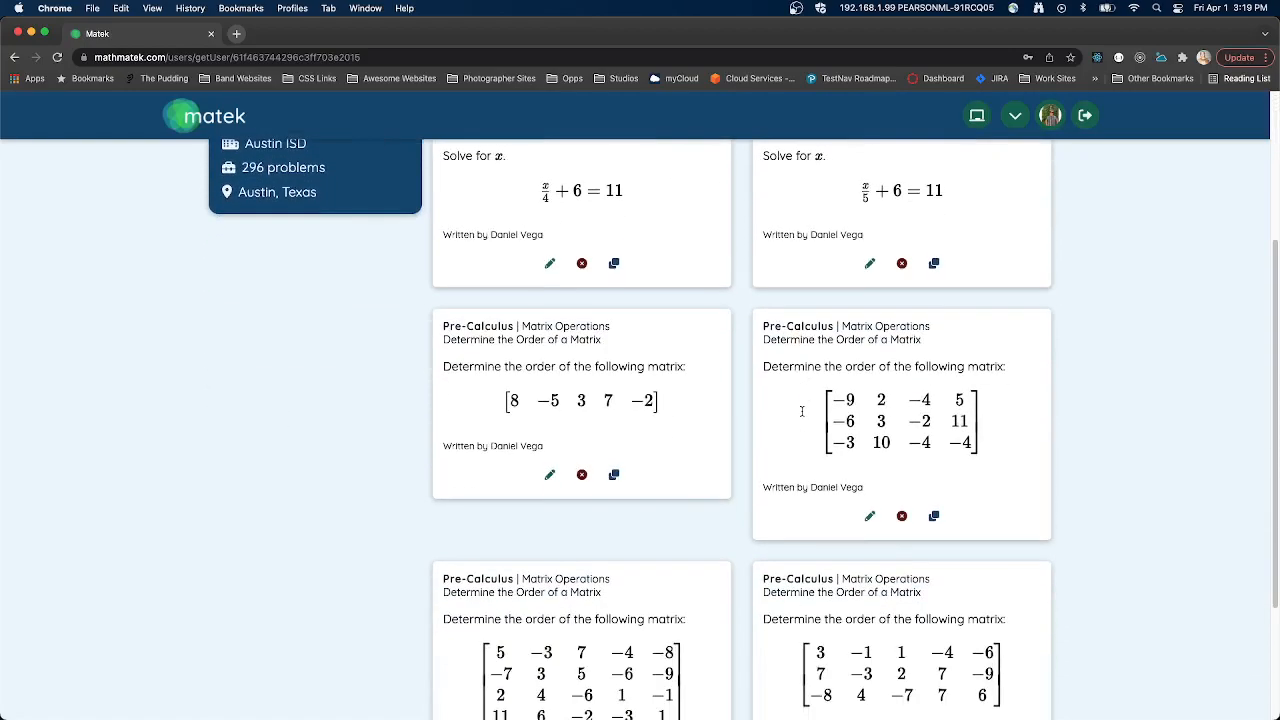
pyautogui.scroll(-2, 801, 411)
pyautogui.scroll(3, 790, 480)
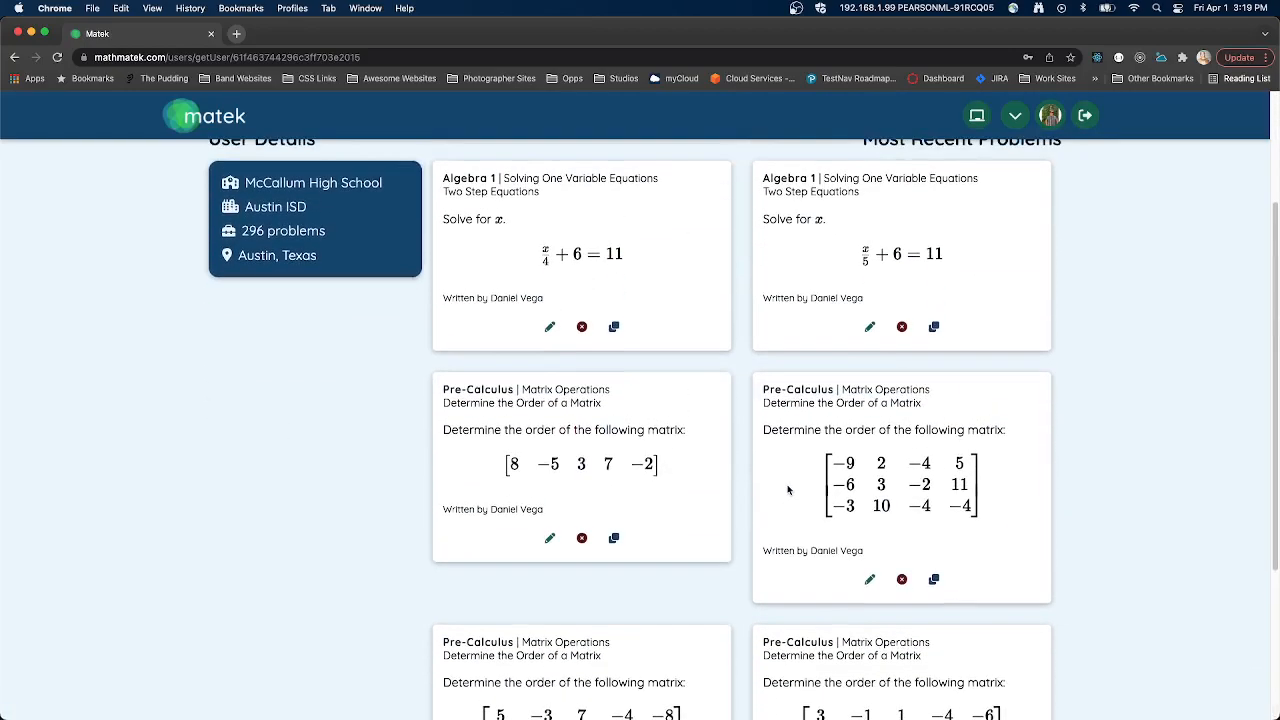
pyautogui.scroll(2, 788, 489)
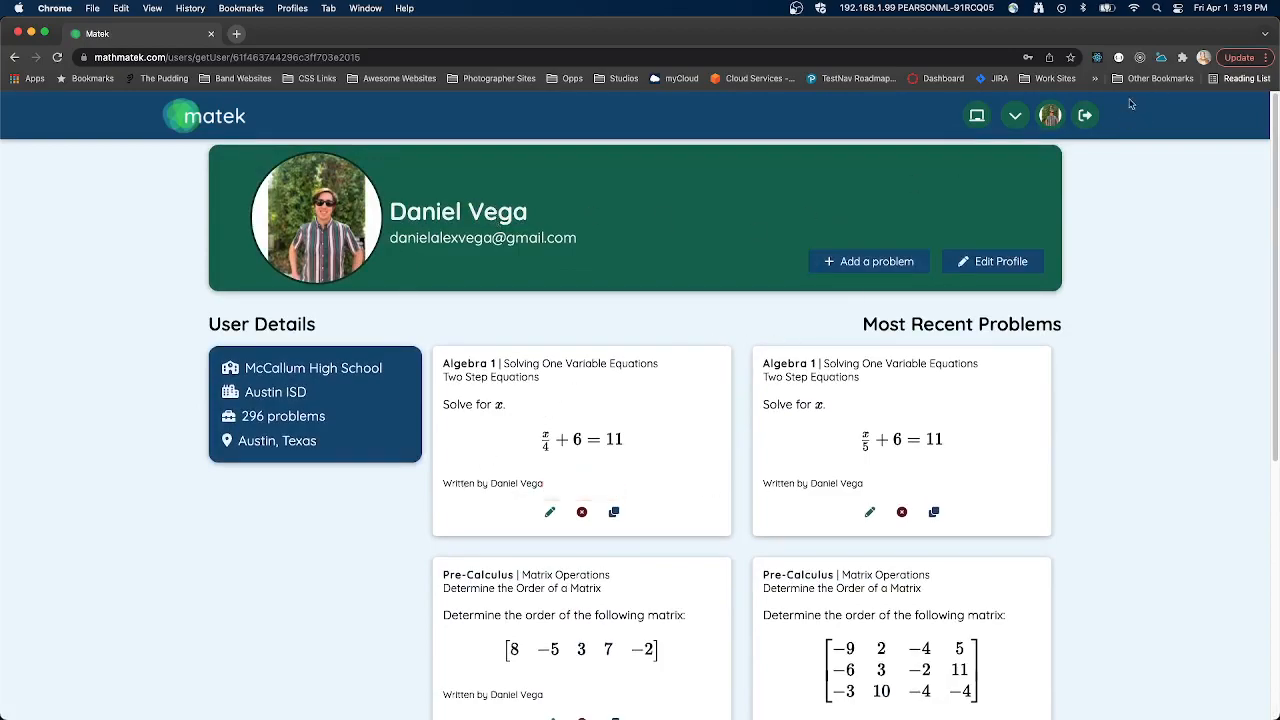
pyautogui.click(1015, 115)
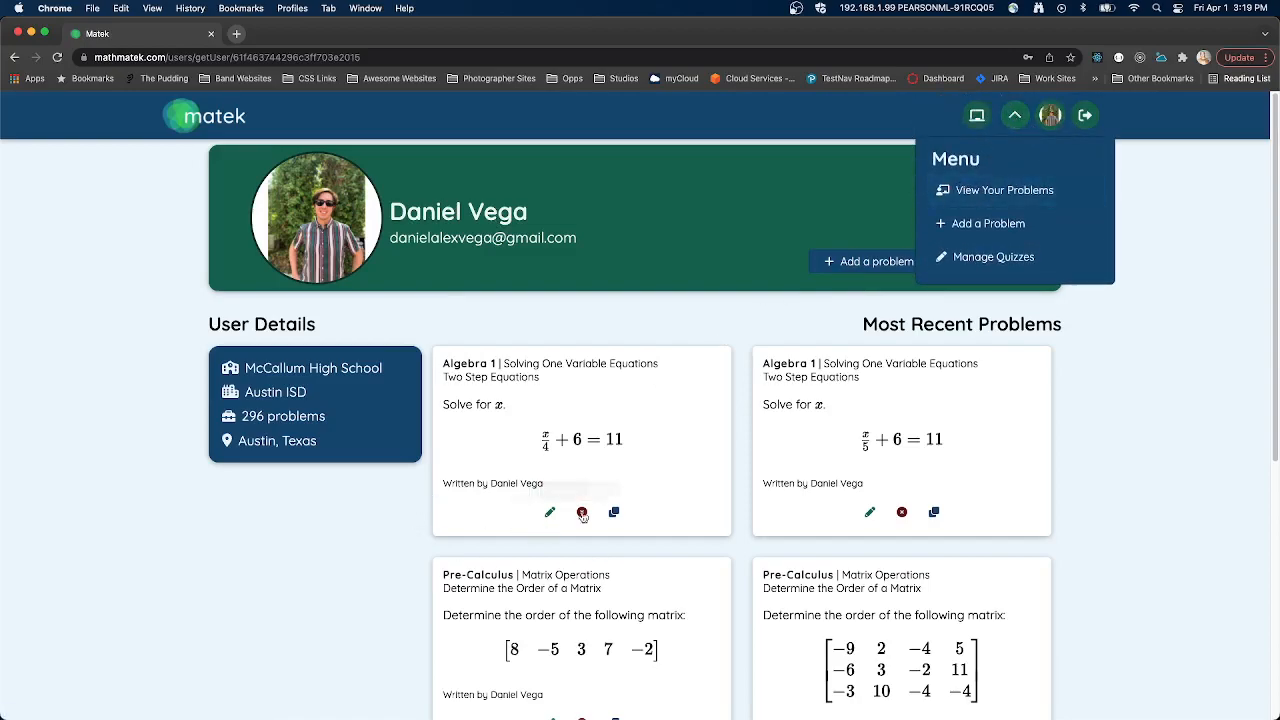
pyautogui.click(1015, 123)
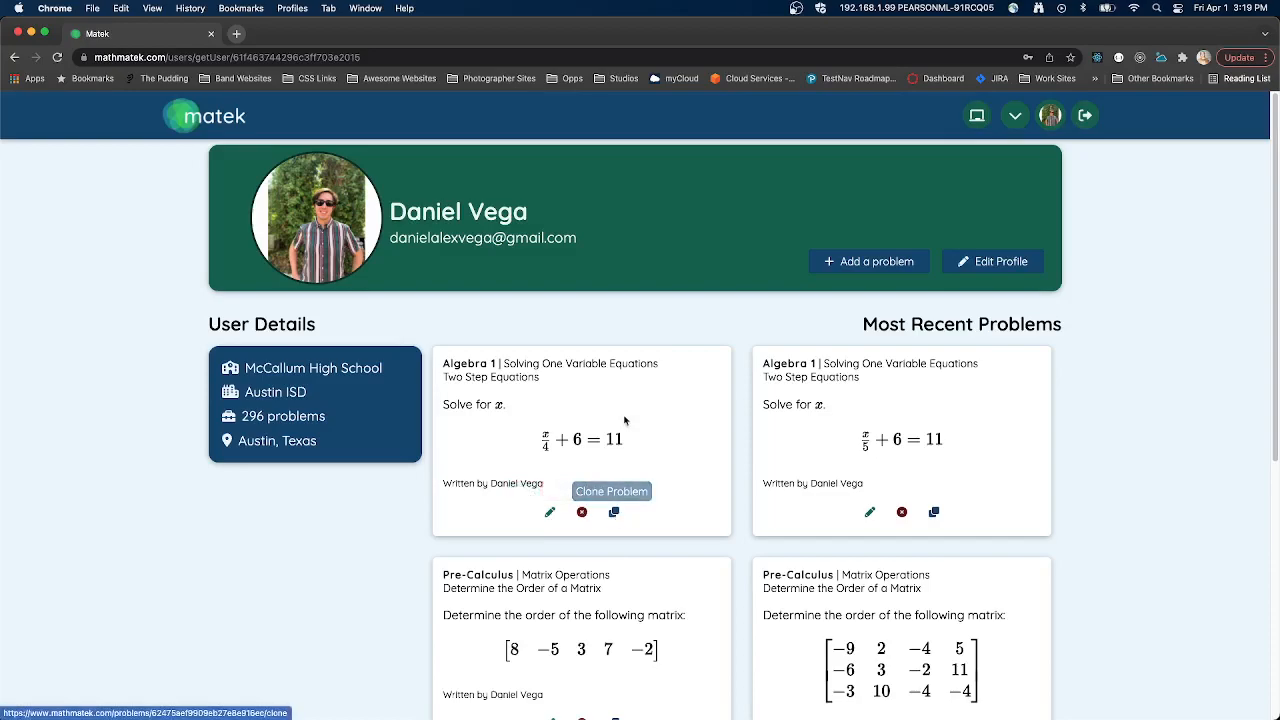
# - Open the first Algebra 1 problem for editing and change its equation to $$\frac{x}{7}+6=8$$
pyautogui.click(549, 513)
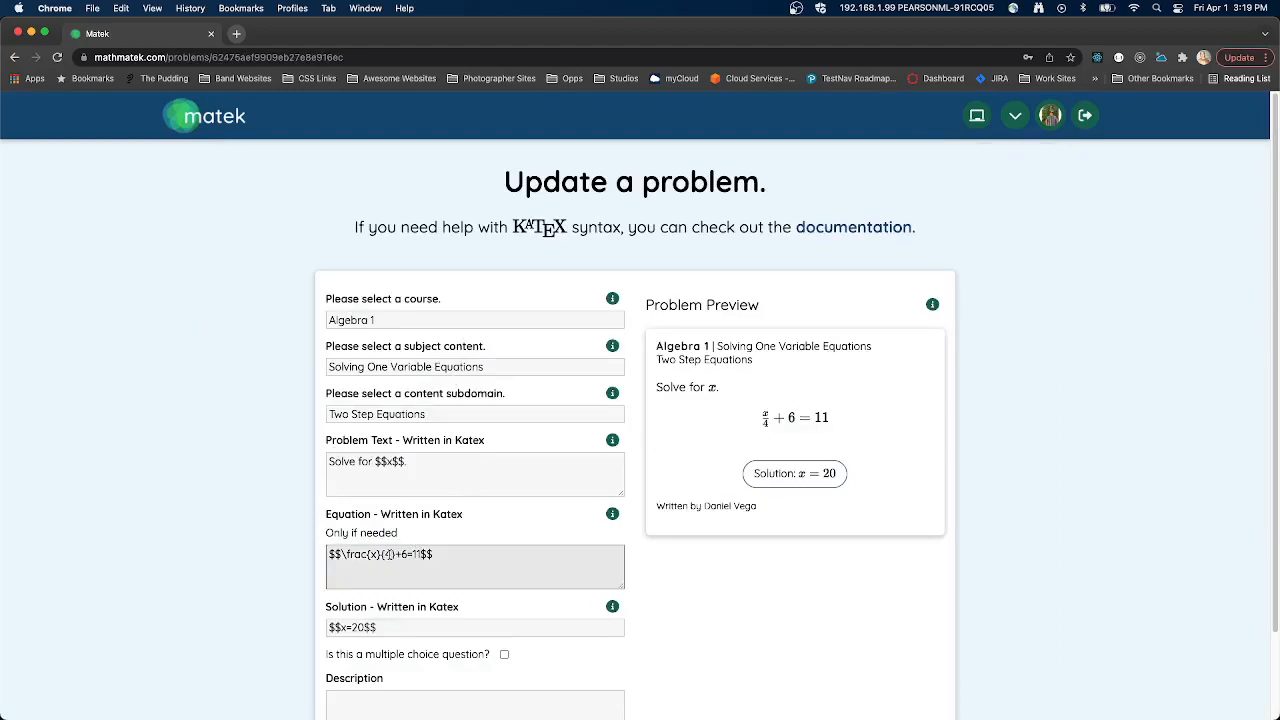
pyautogui.press('BackSpace')
pyautogui.write('7')
pyautogui.press('BackSpace')
pyautogui.press('BackSpace')
pyautogui.write('8')
# - Set the problem's solution to $$x=14$$ and save the updated problem
pyautogui.click(358, 627)
pyautogui.press('BackSpace')
pyautogui.press('BackSpace')
pyautogui.scroll(-1, 416, 550)
pyautogui.write('14')
pyautogui.scroll(-5, 500, 515)
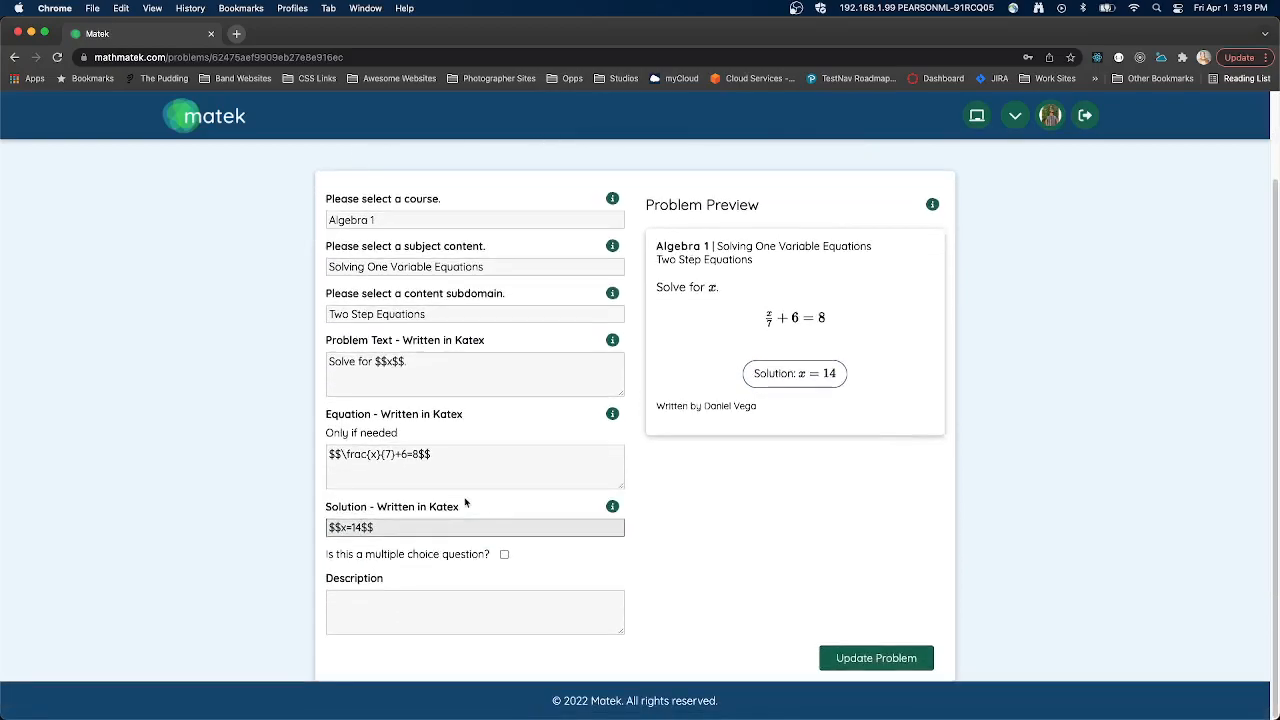
pyautogui.click(876, 658)
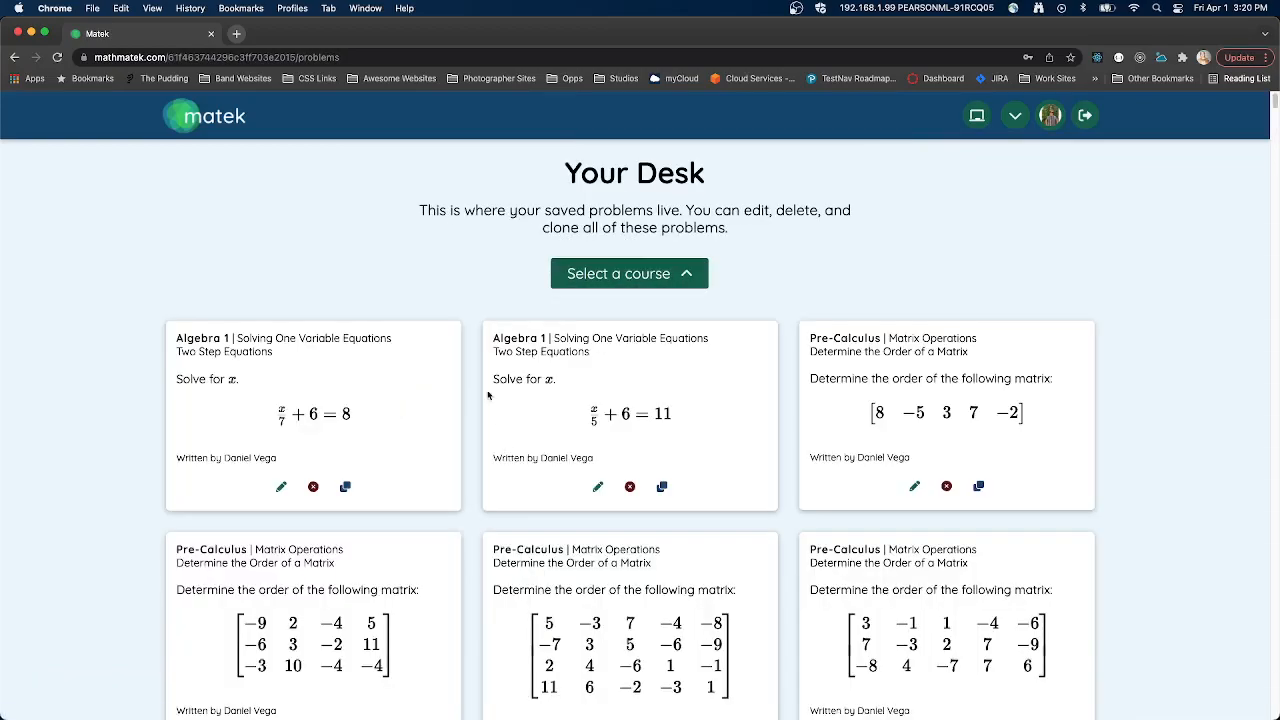
# - Delete the edited Two Step Equations problem, x/7 + 6 = 8, from the desk and confirm the deletion
pyautogui.moveTo(270, 402)
pyautogui.mouseDown()
pyautogui.moveTo(374, 443)
pyautogui.moveTo(341, 413)
pyautogui.moveTo(253, 416)
pyautogui.mouseUp()
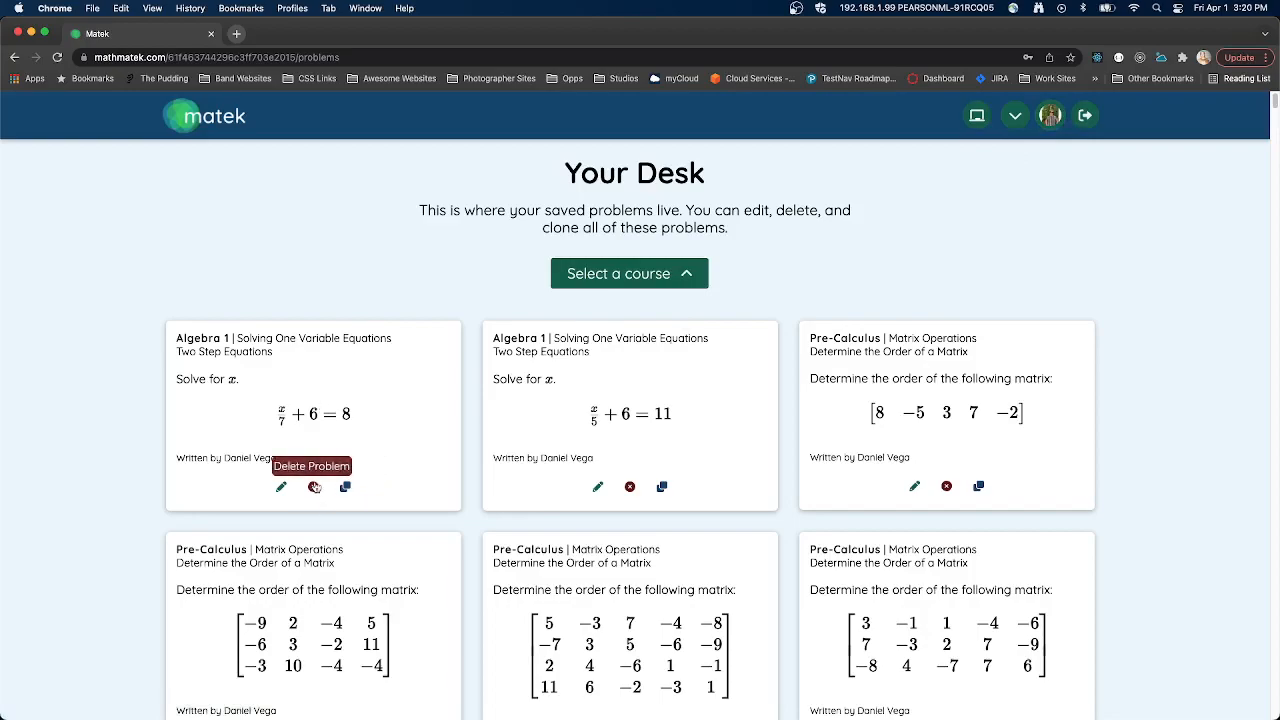
pyautogui.click(313, 487)
pyautogui.click(531, 378)
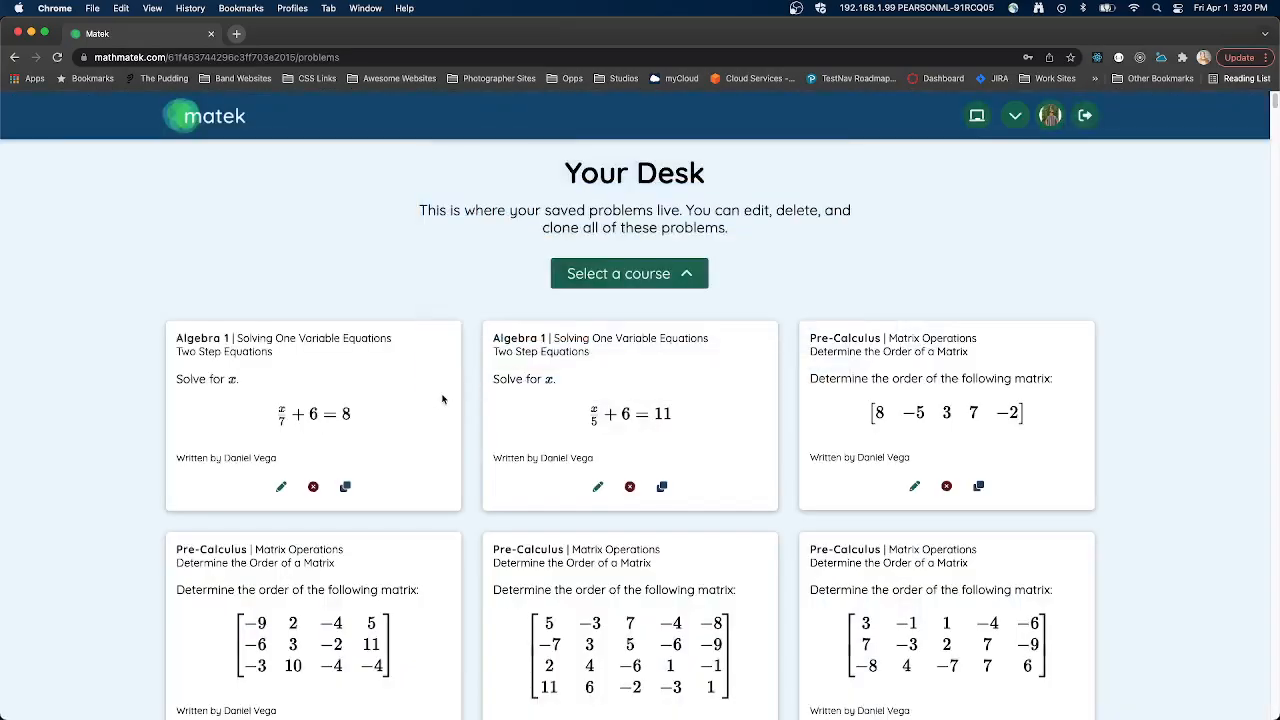
# - Browse the desk, check the page of all problems, and return to your own problems to examine the first entry
pyautogui.scroll(-3, 371, 244)
pyautogui.scroll(3, 385, 400)
pyautogui.scroll(-20, 410, 421)
pyautogui.scroll(20, 423, 420)
pyautogui.scroll(2, 605, 242)
pyautogui.click(977, 115)
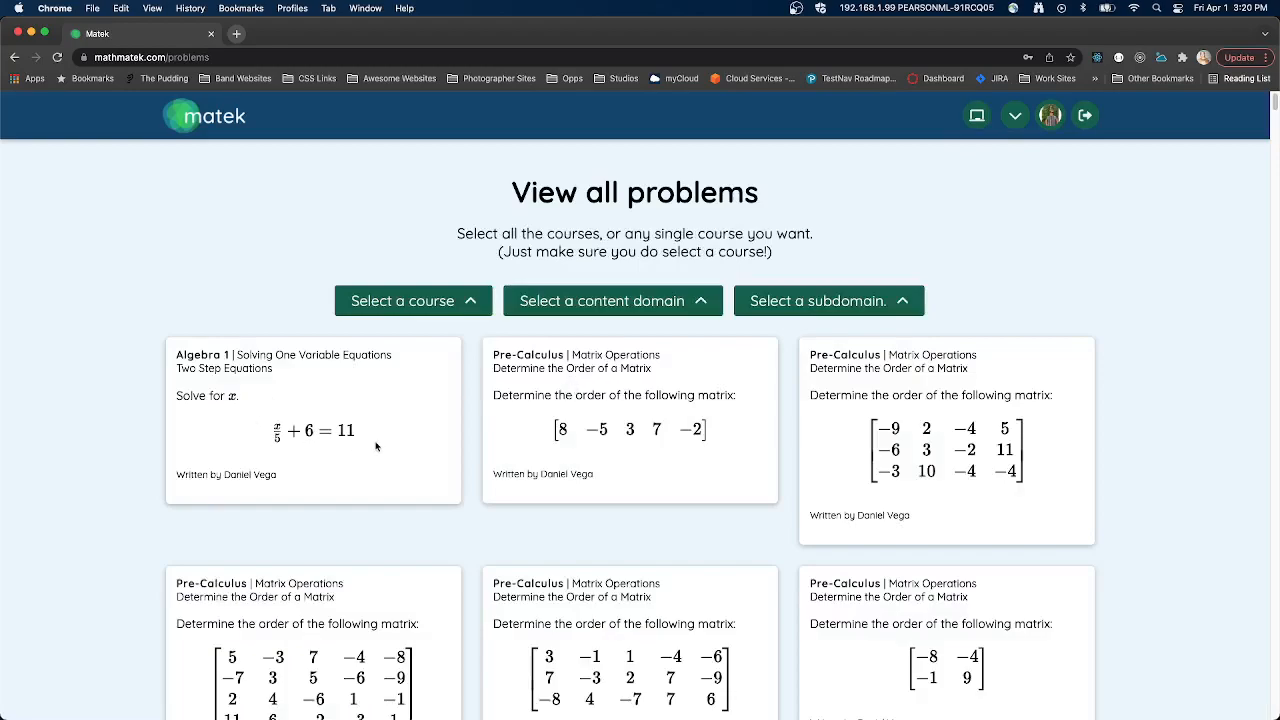
pyautogui.click(1013, 117)
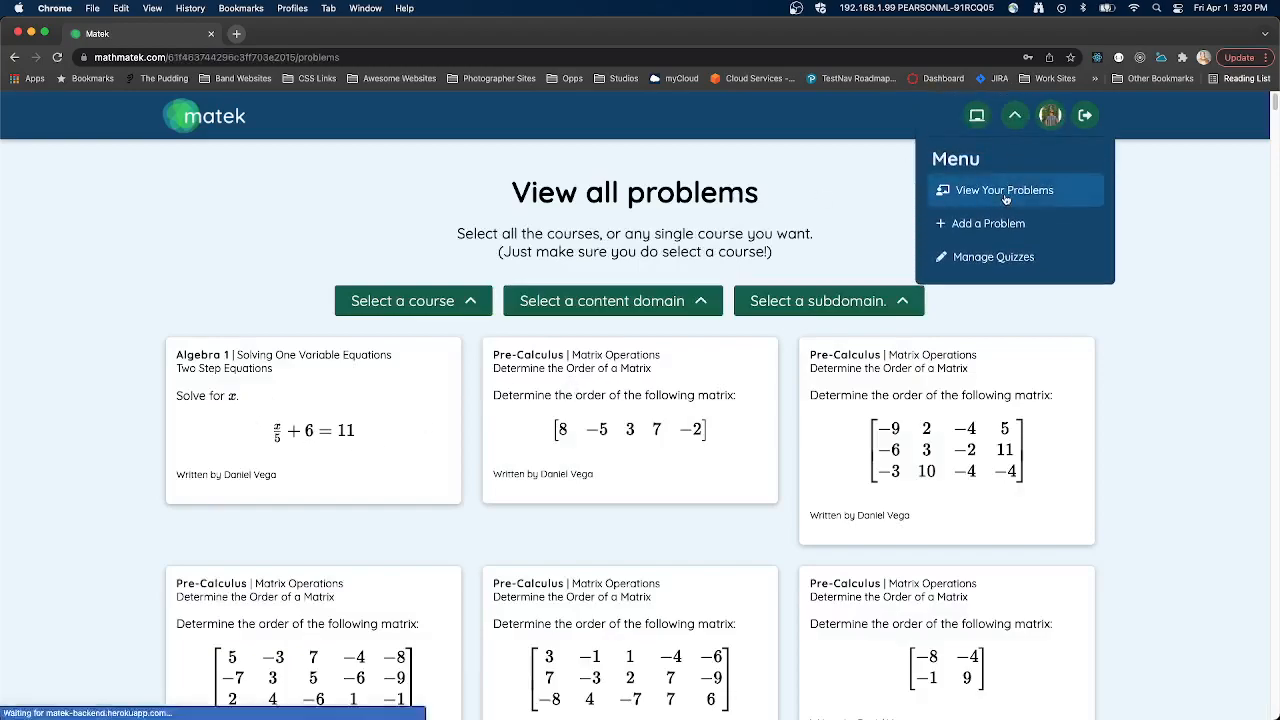
pyautogui.click(1003, 200)
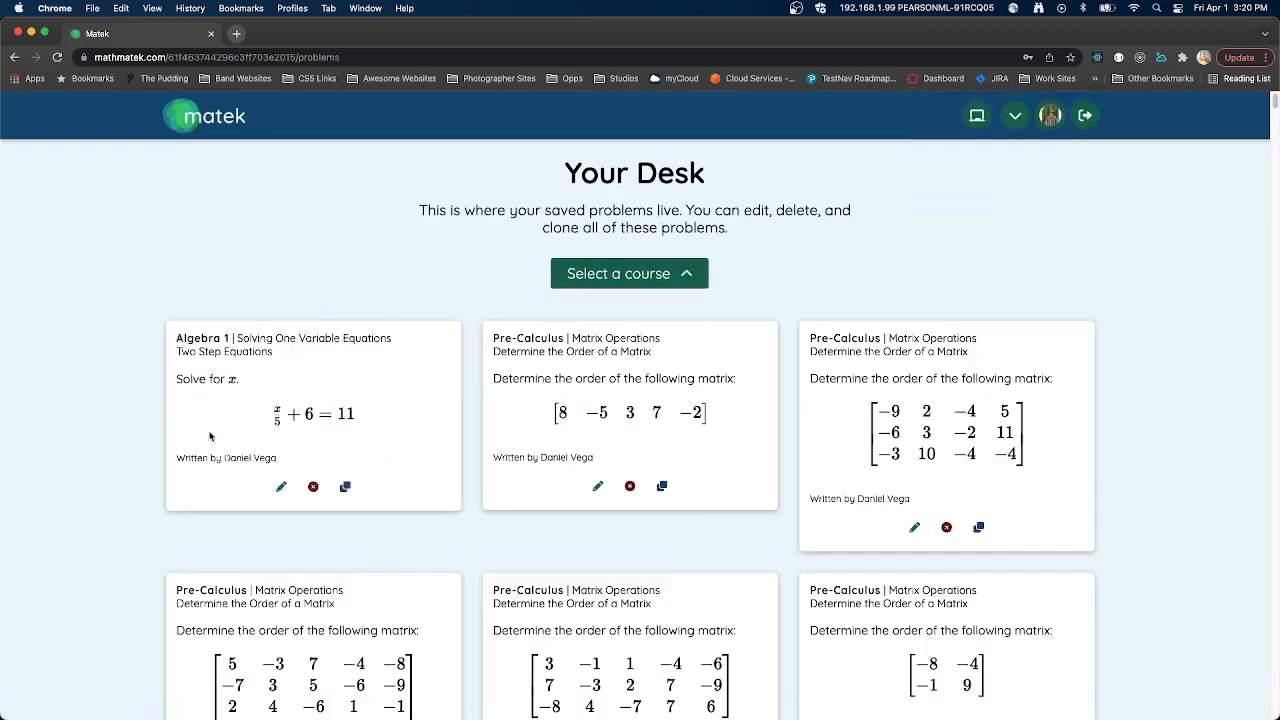
pyautogui.moveTo(178, 341); pyautogui.dragTo(308, 340)
pyautogui.click(260, 423)
# - Open the form for adding a new problem and select Algebra 2 as its course
pyautogui.click(1015, 115)
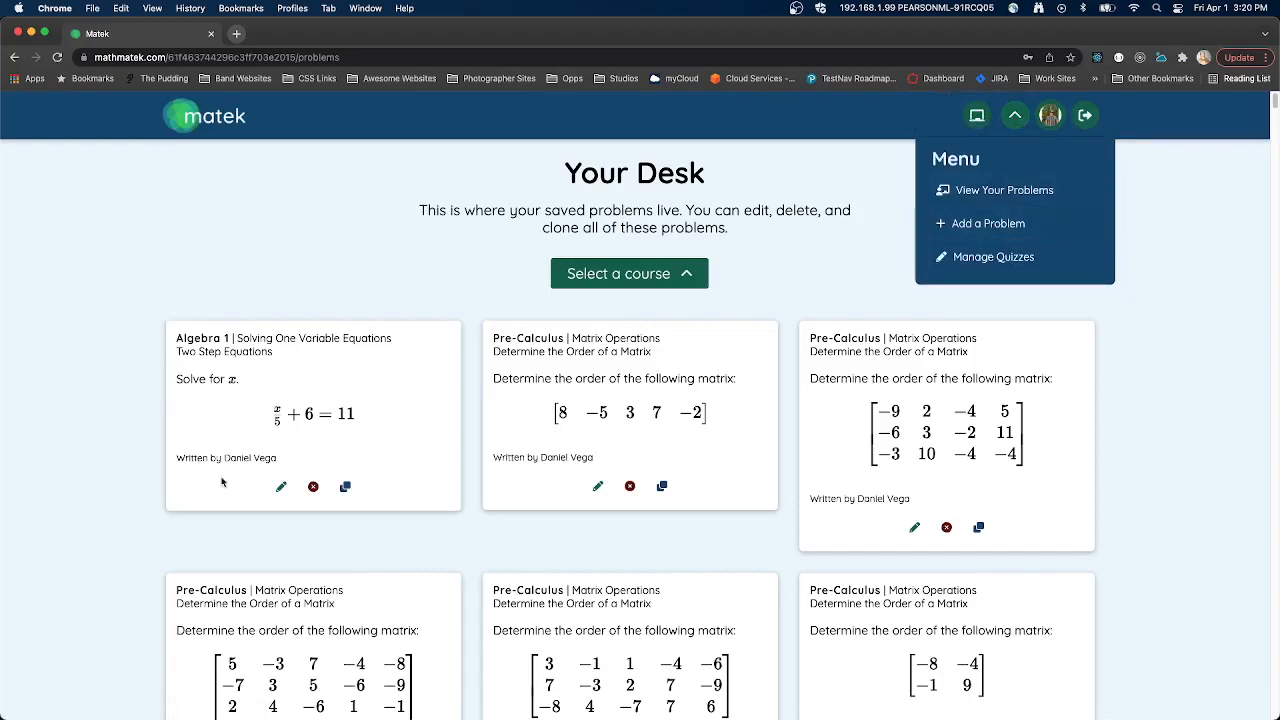
pyautogui.click(966, 226)
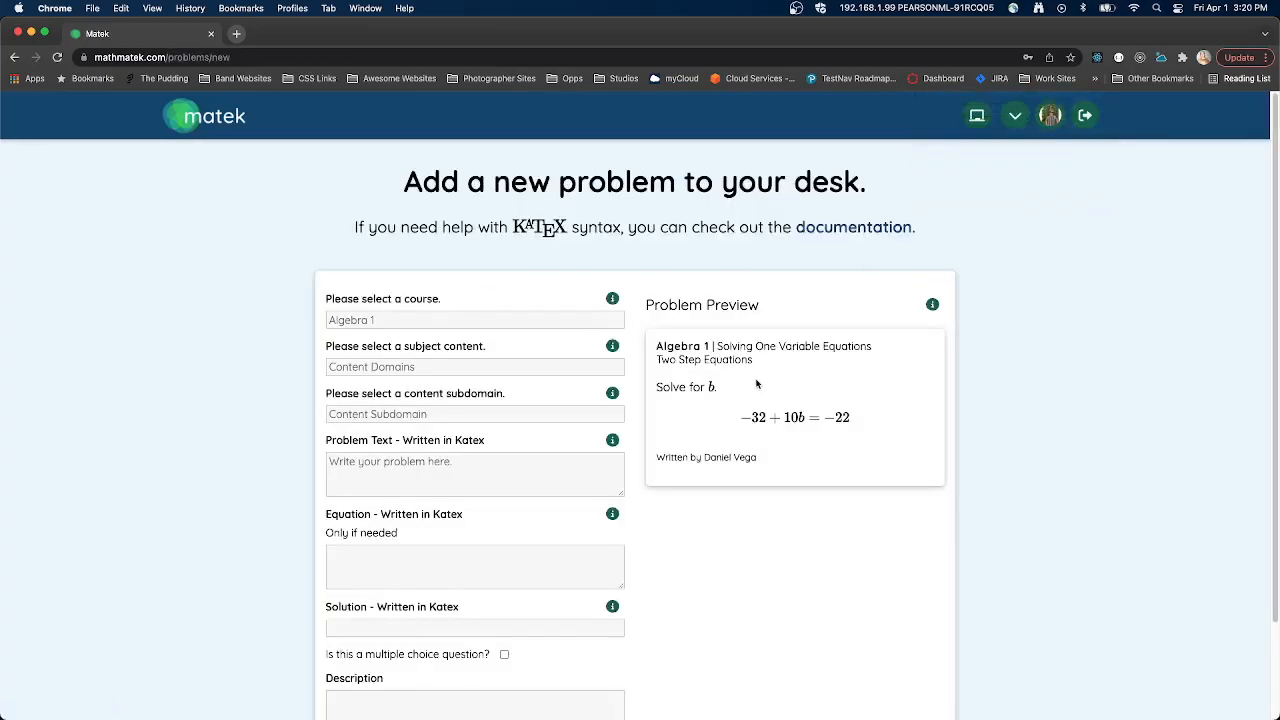
pyautogui.scroll(-2, 820, 391)
pyautogui.moveTo(646, 237); pyautogui.dragTo(765, 240)
pyautogui.click(437, 246)
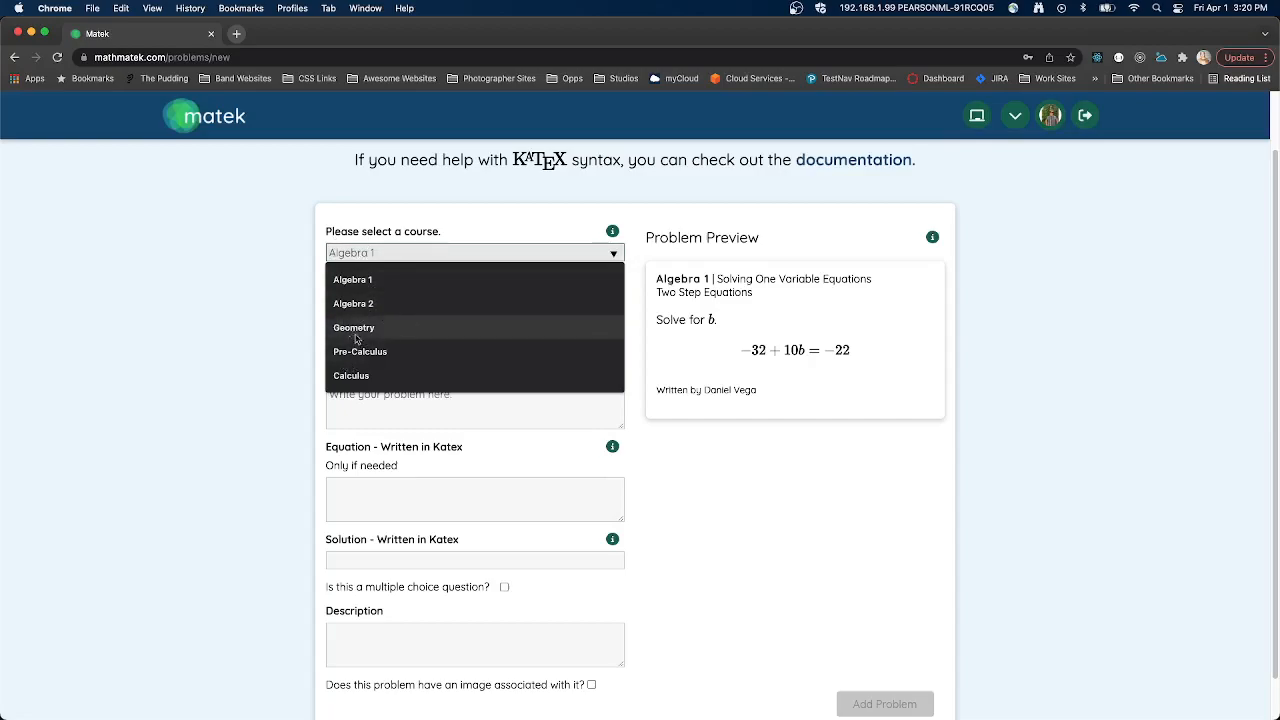
pyautogui.click(368, 305)
pyautogui.click(390, 298)
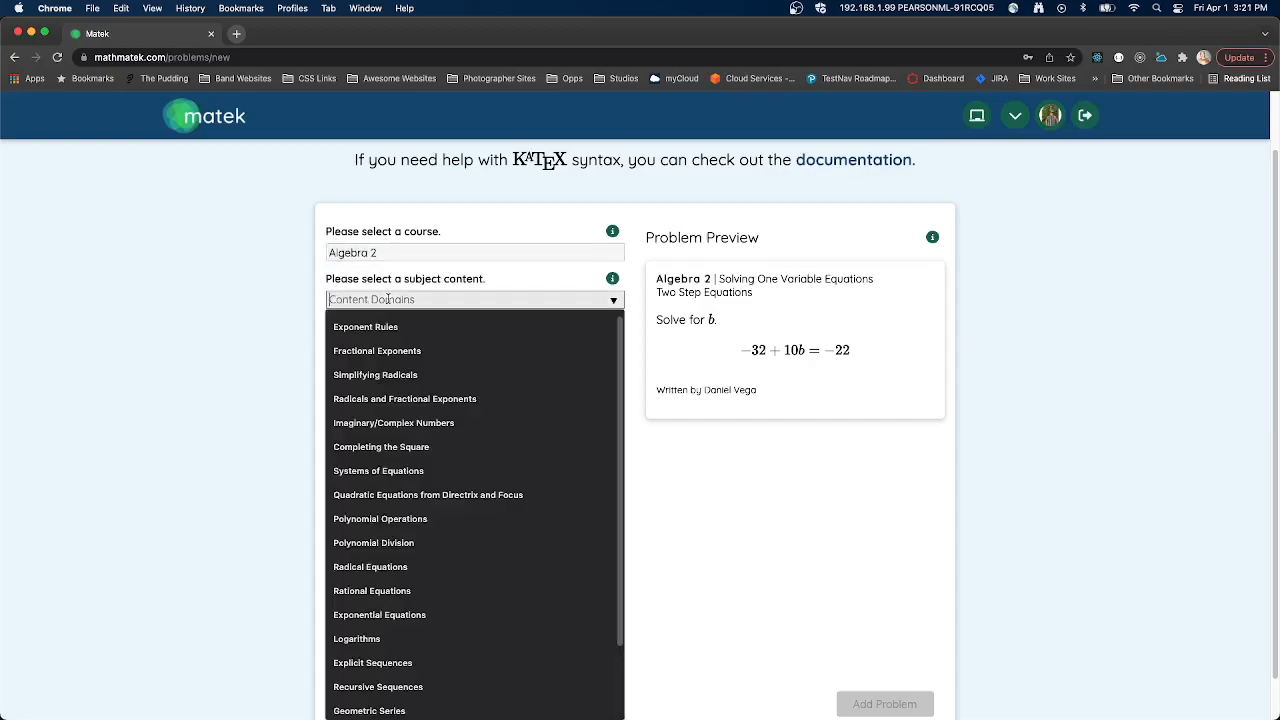
pyautogui.click(389, 322)
pyautogui.click(371, 299)
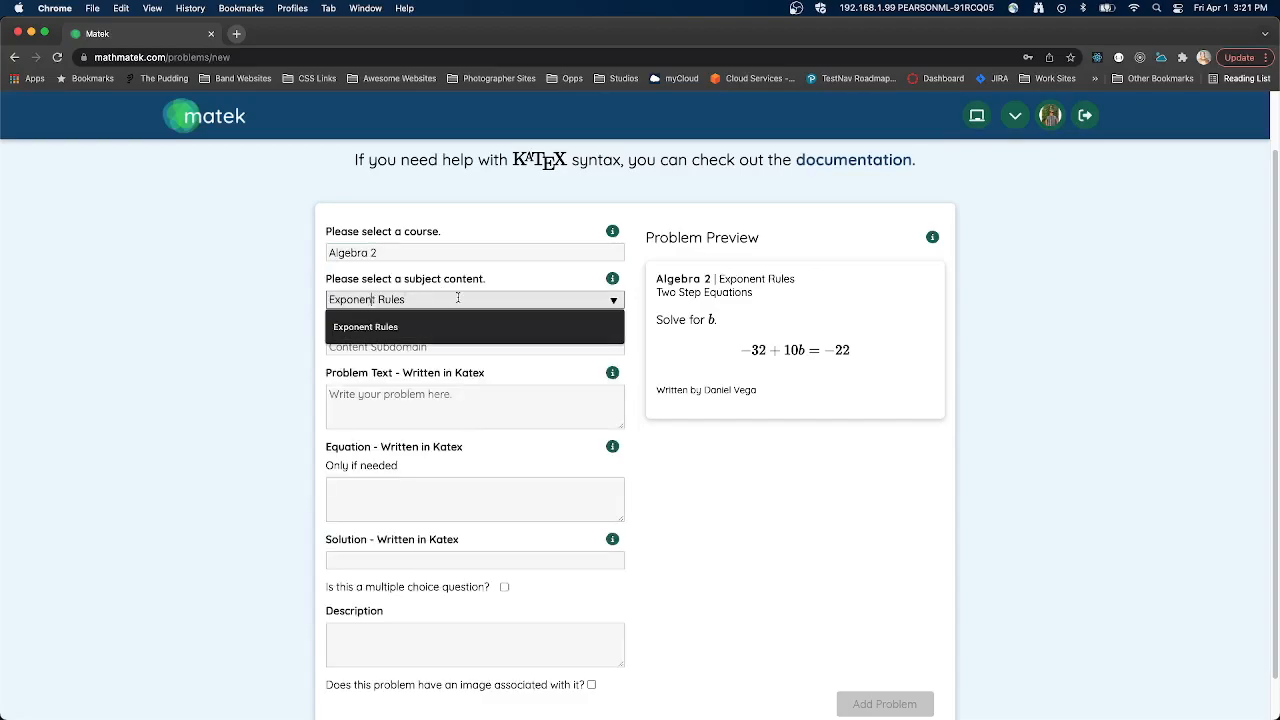
pyautogui.moveTo(421, 298); pyautogui.dragTo(298, 299)
pyautogui.press('BackSpace')
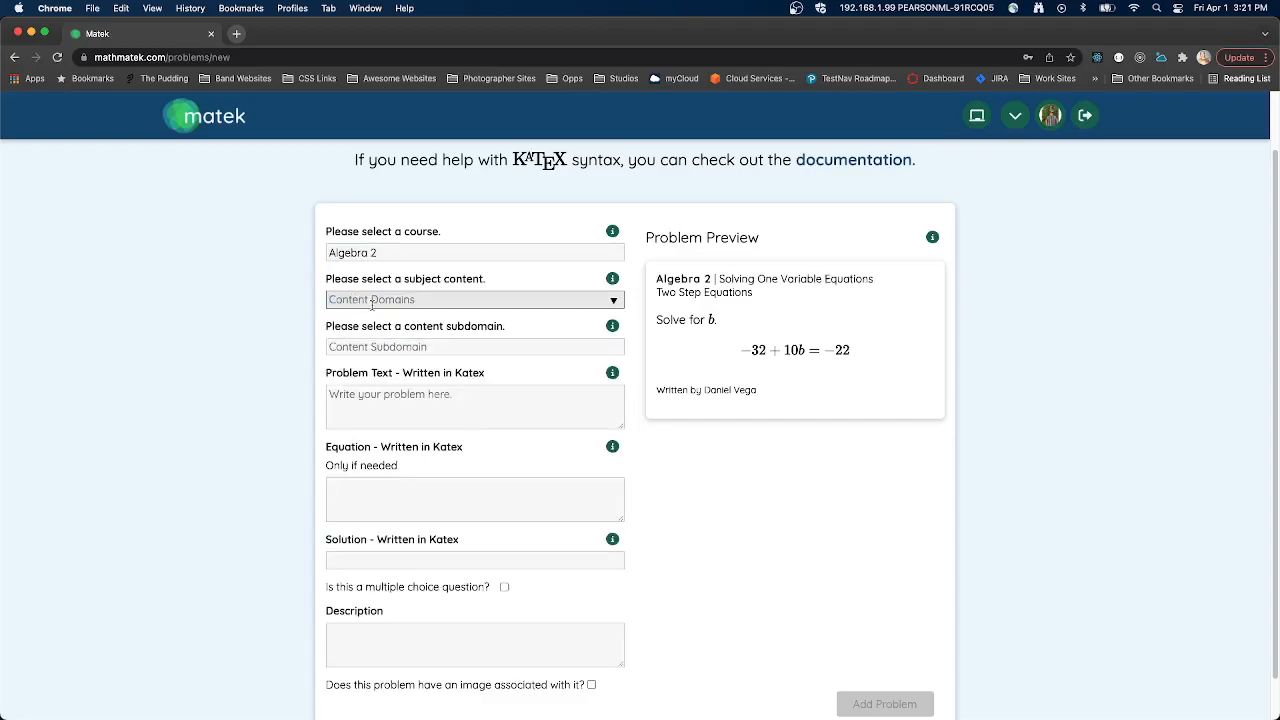
# - Set the new problem's subject content to Exponent Rules and its content subdomain to Multiplying Powers
pyautogui.click(371, 305)
pyautogui.scroll(-2, 506, 533)
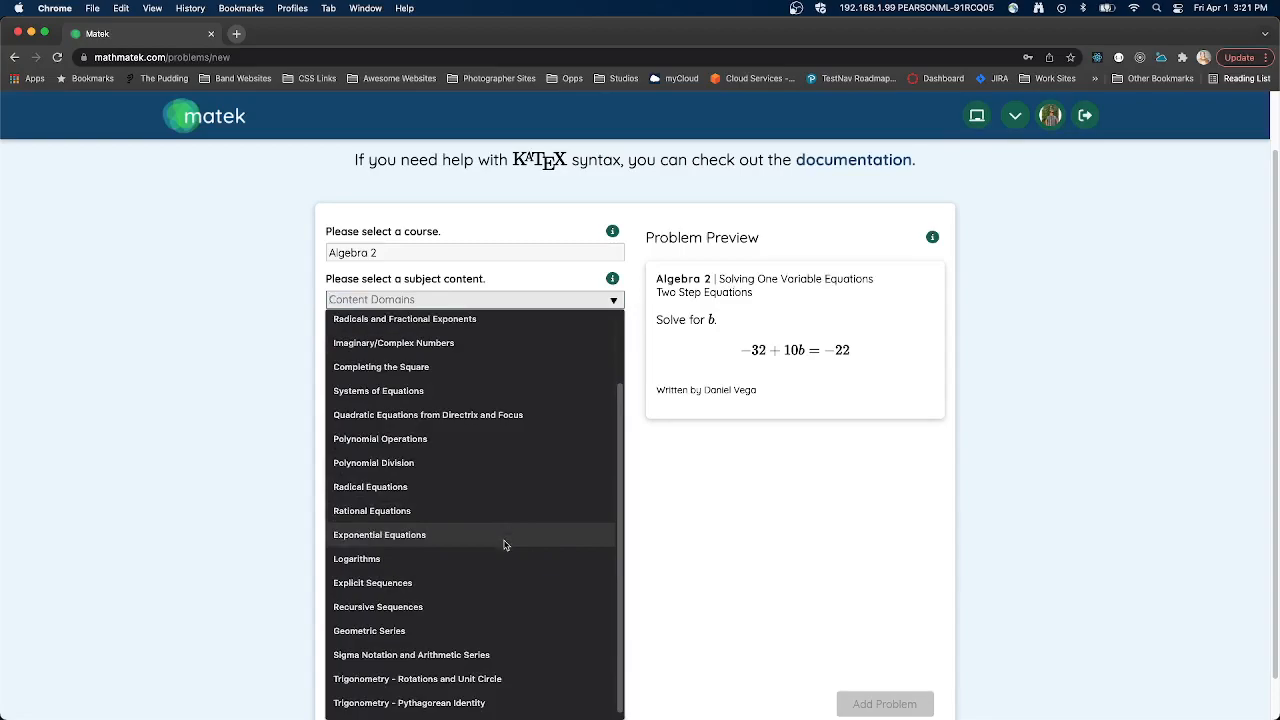
pyautogui.scroll(3, 504, 545)
pyautogui.click(400, 320)
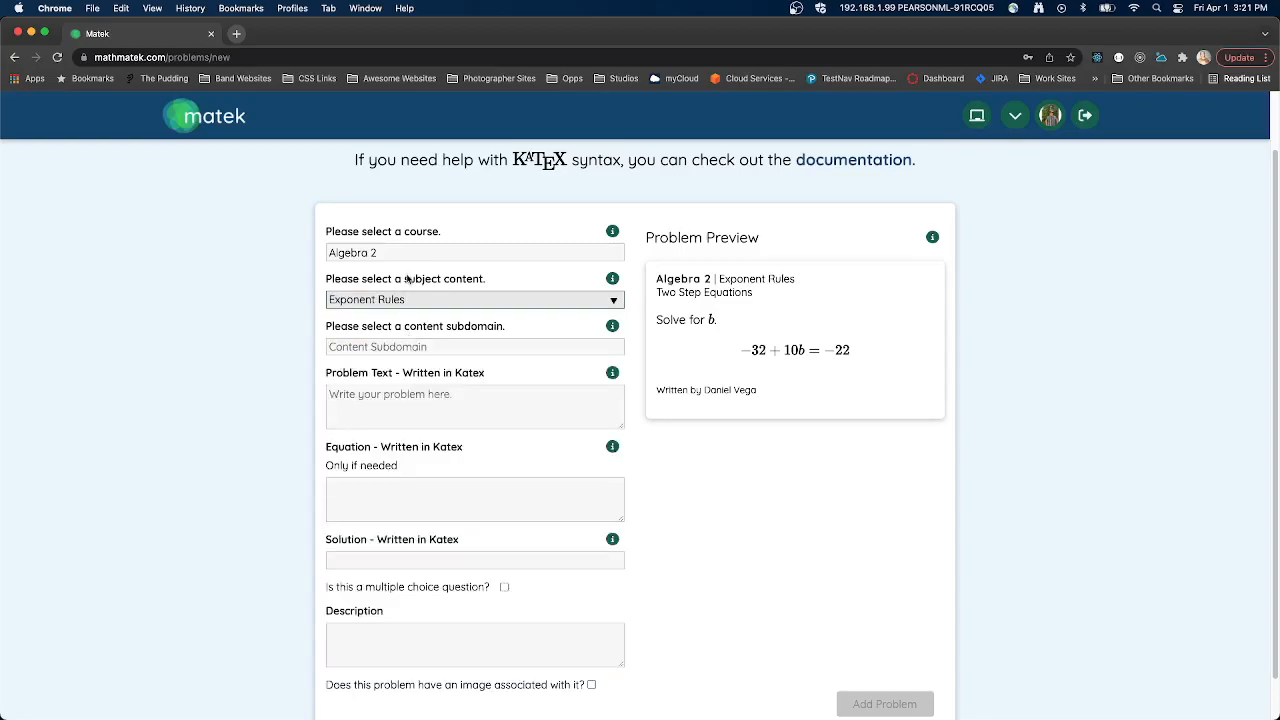
pyautogui.click(375, 344)
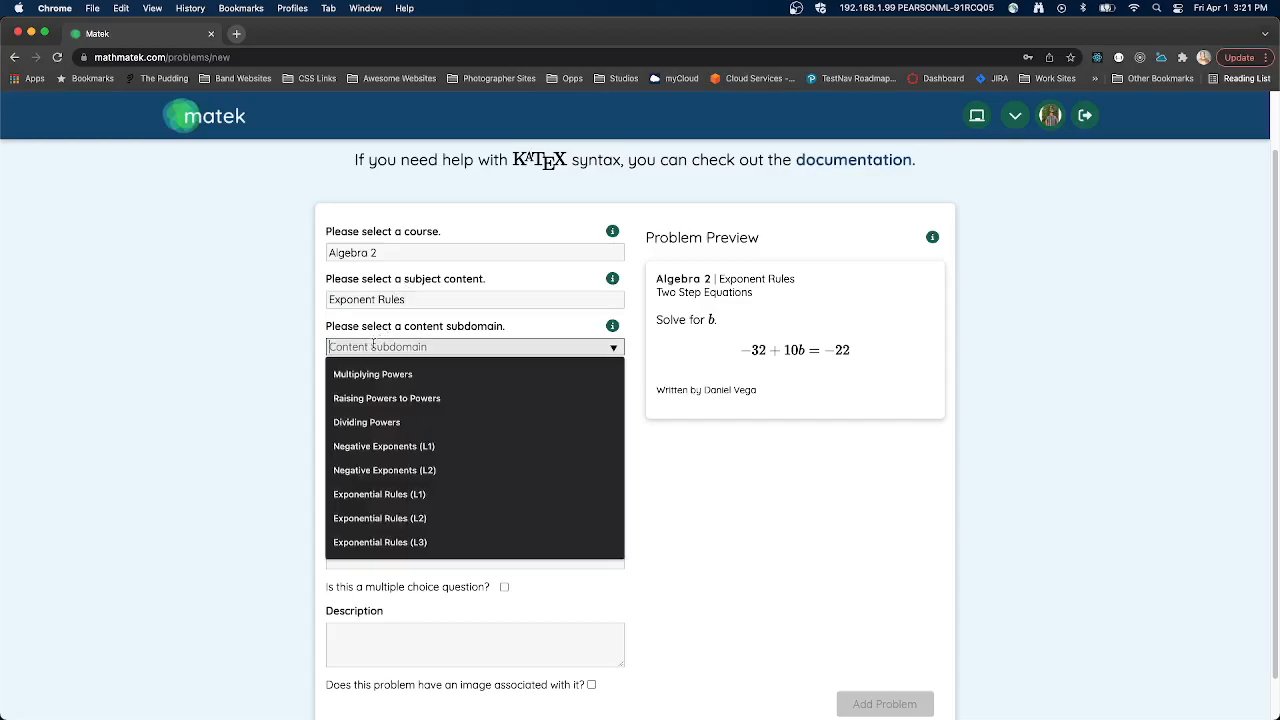
pyautogui.click(361, 374)
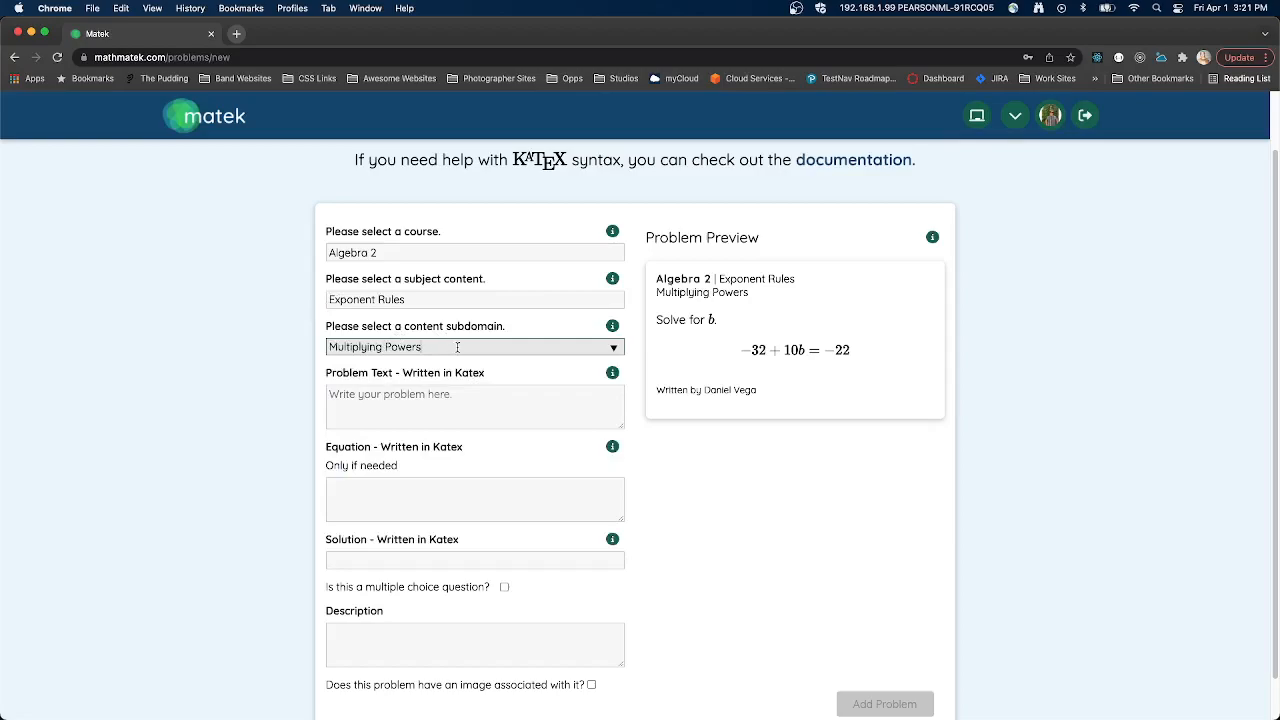
# - Enter "Simplify the expression." as the new problem's text
pyautogui.click(398, 407)
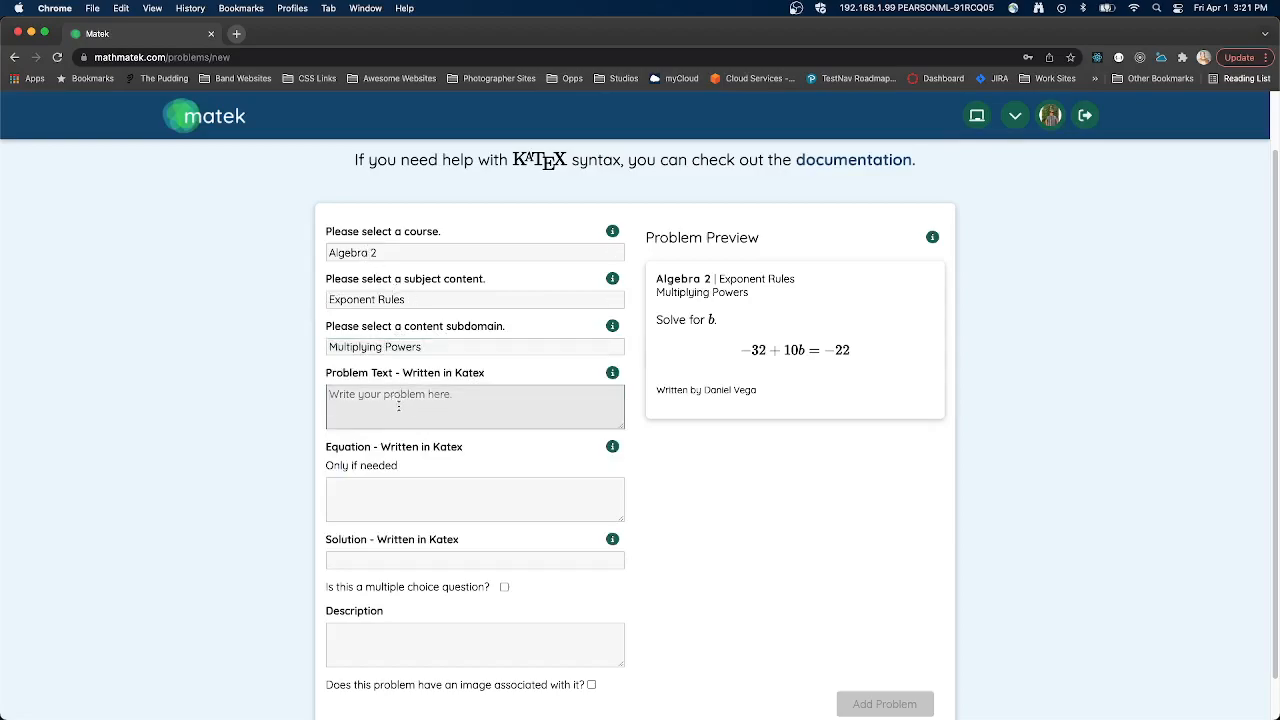
pyautogui.write('Simp')
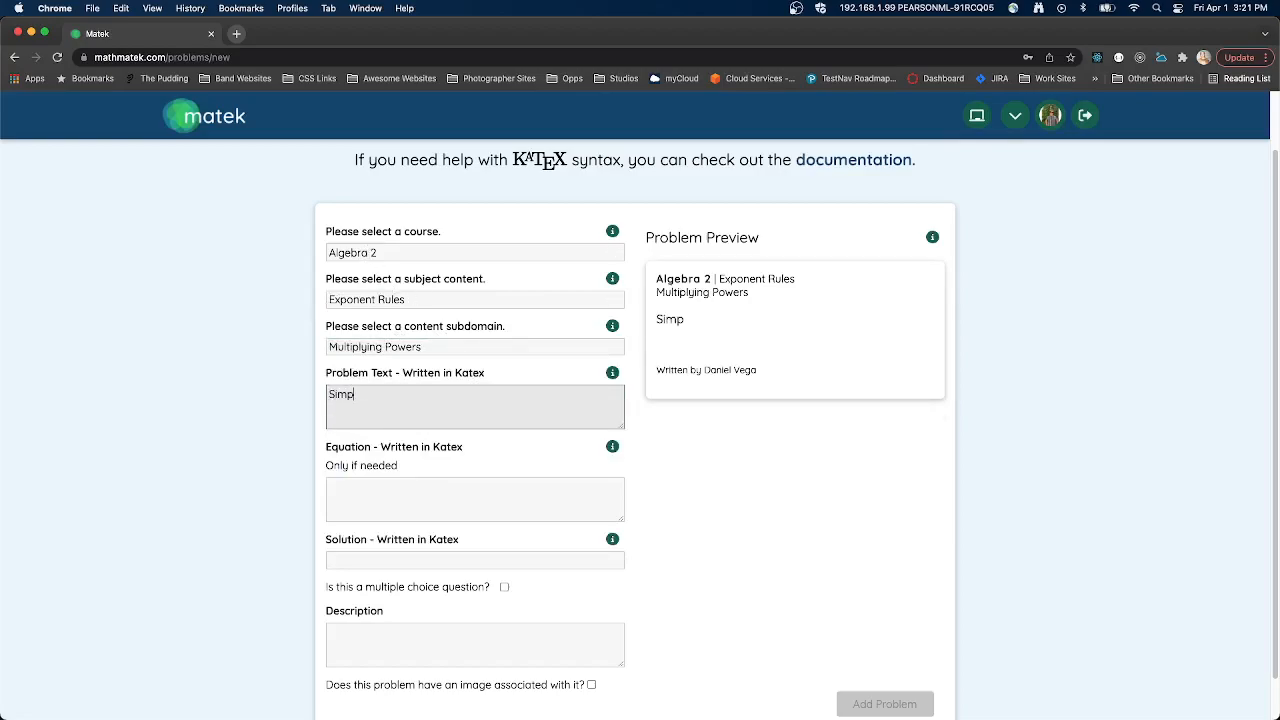
pyautogui.write('lify the expression.')
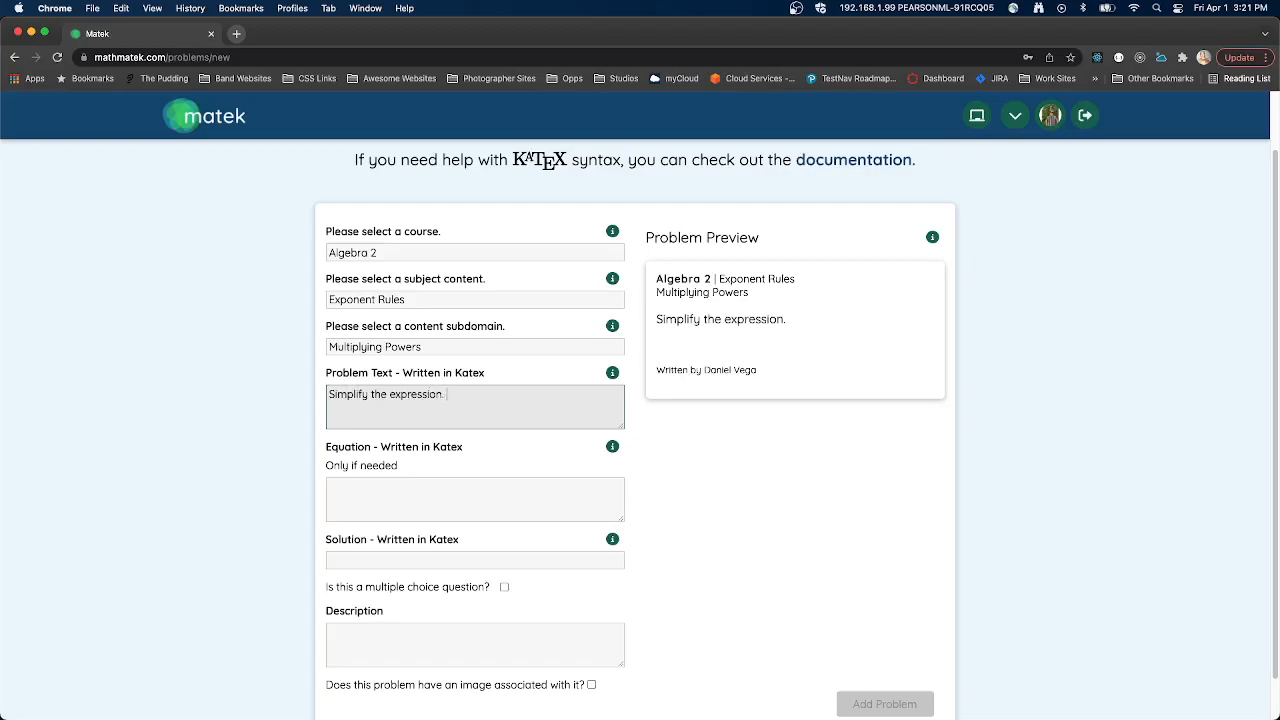
pyautogui.click(416, 496)
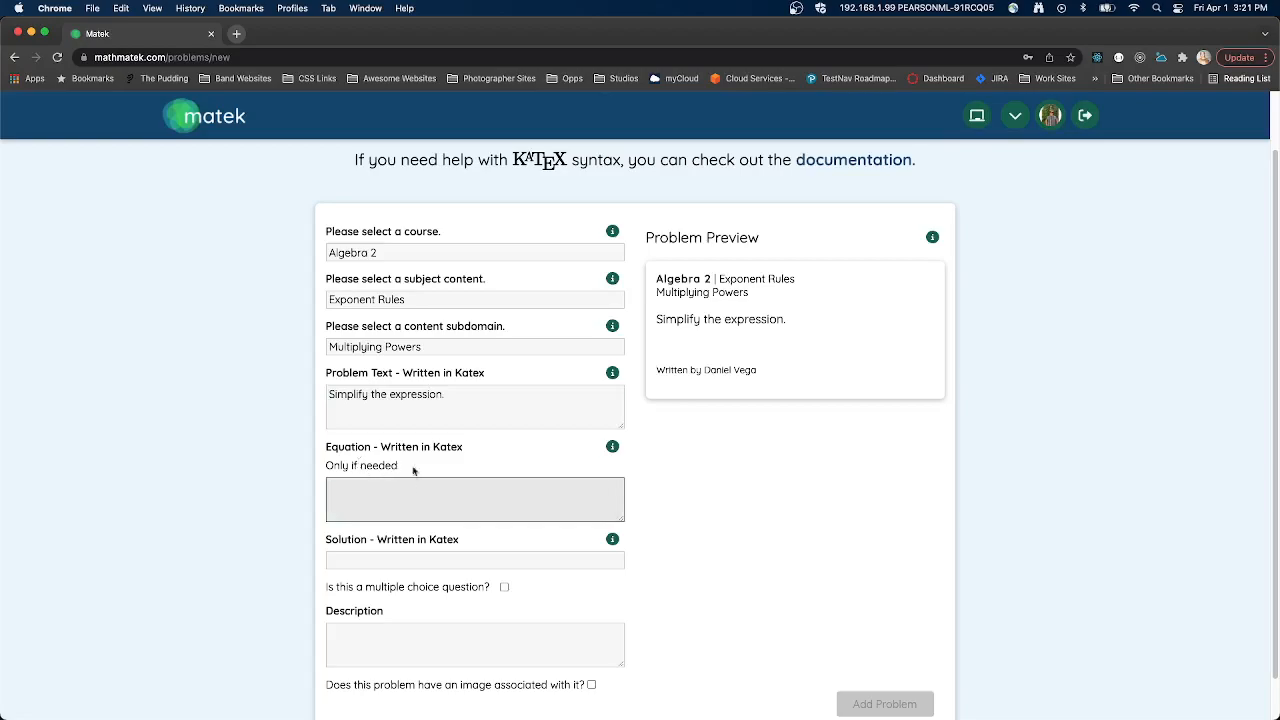
# - Replace the closing period of the problem text with the KaTeX expression $$p^5$$
pyautogui.click(478, 392)
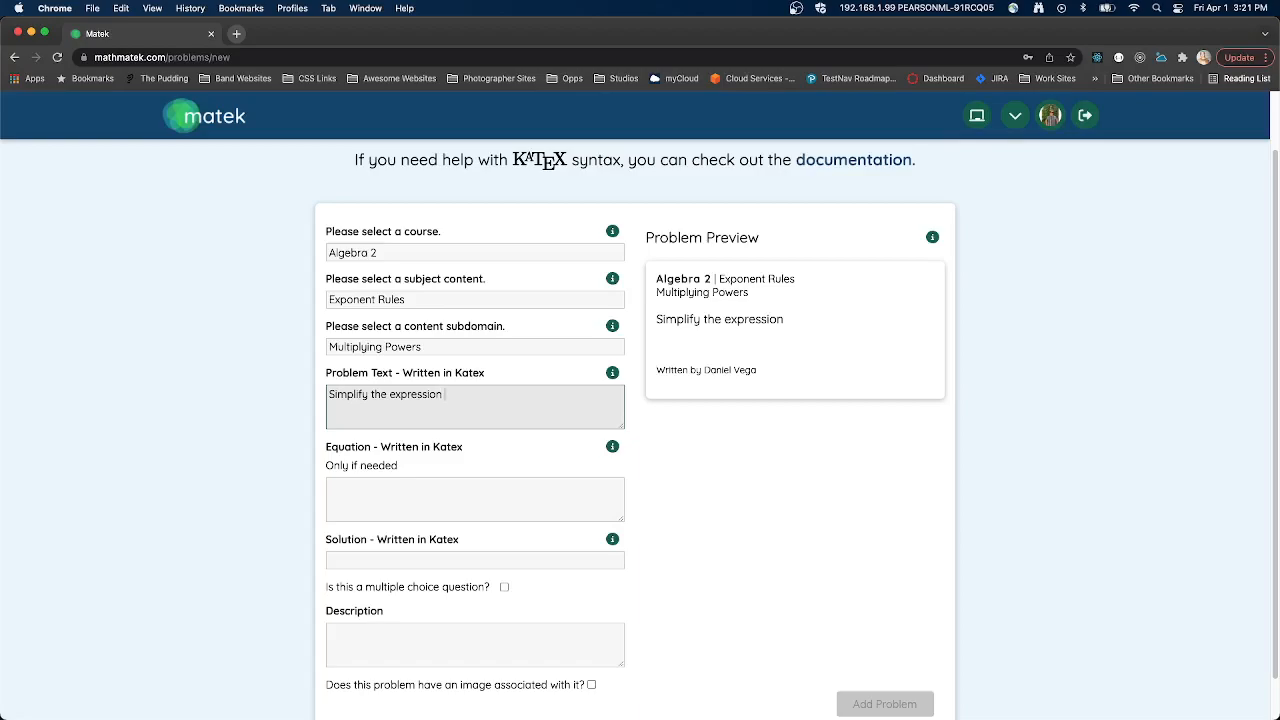
pyautogui.scroll(2, 481, 373)
pyautogui.moveTo(490, 227); pyautogui.dragTo(622, 227)
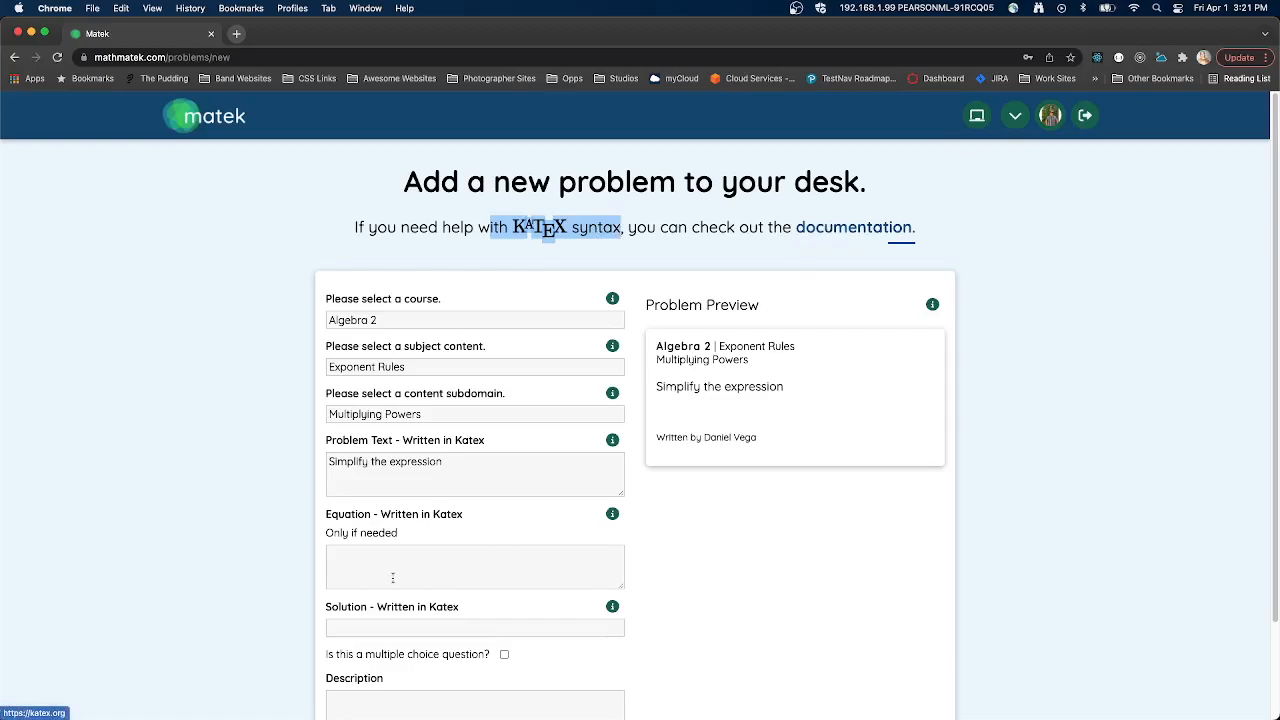
pyautogui.click(470, 452)
pyautogui.write('$$$$')
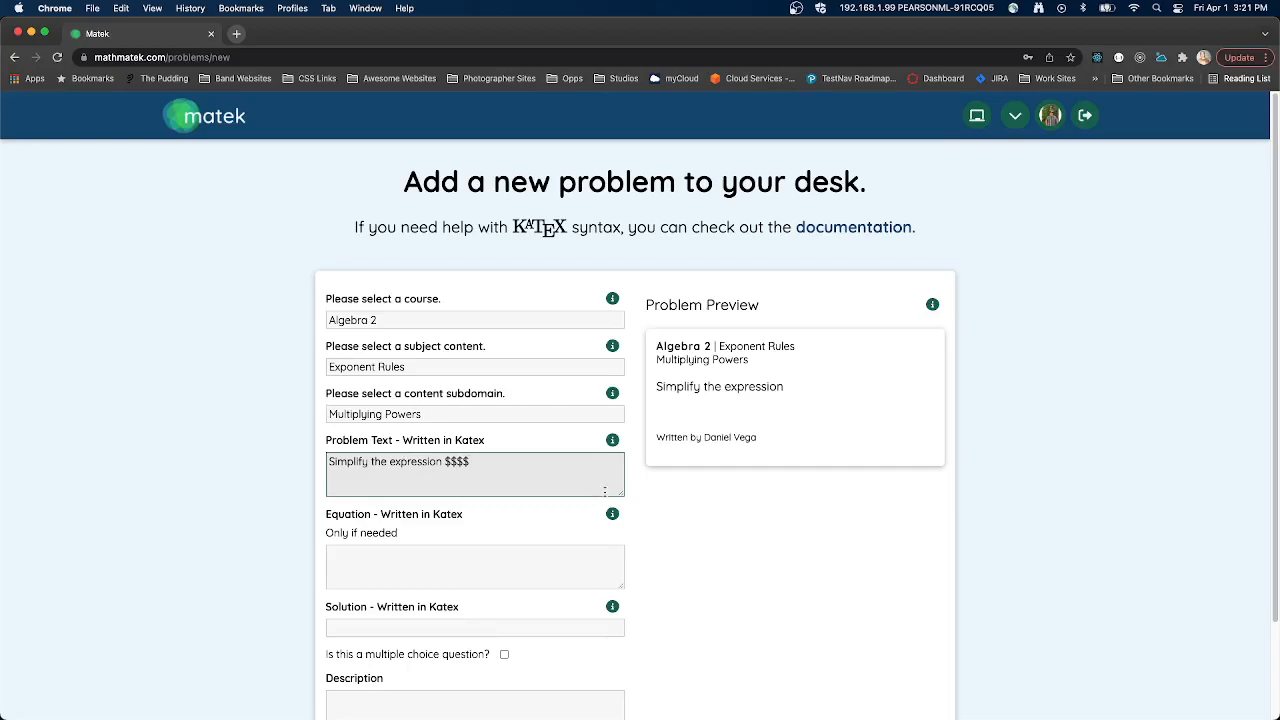
pyautogui.write('p^5')
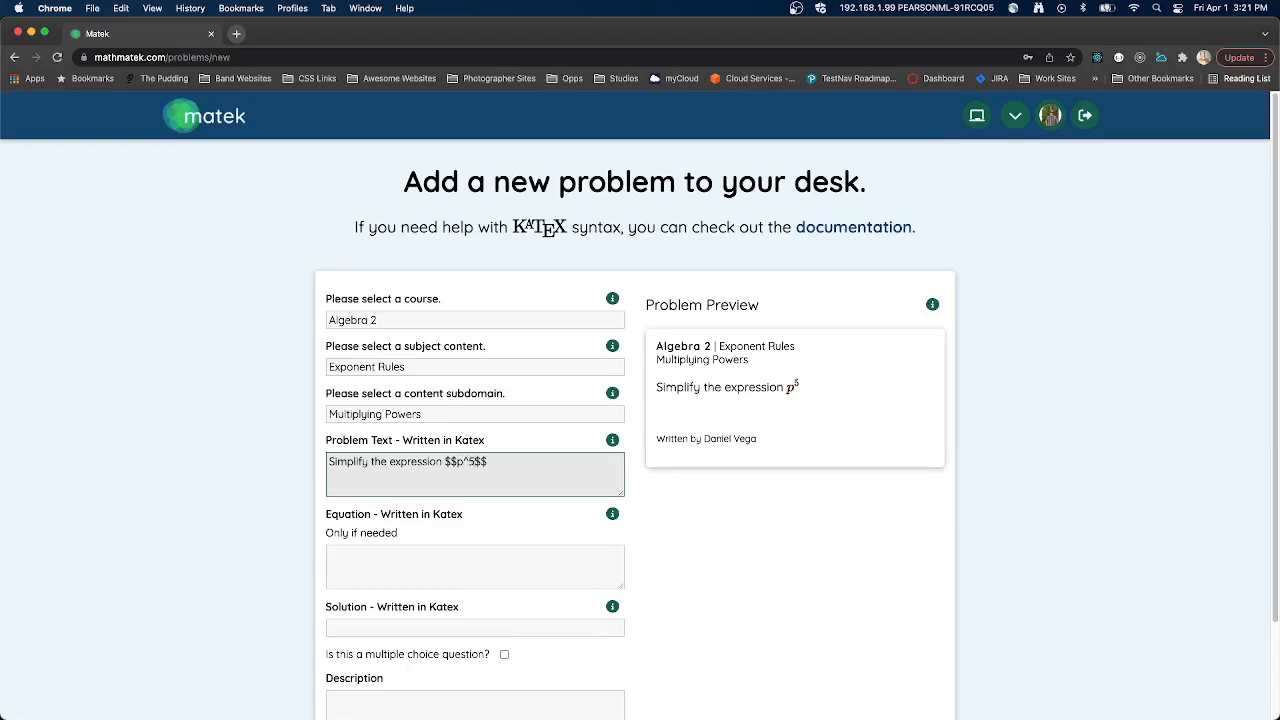
pyautogui.write(' *')
# - Try to add a second factor (p^6) after p^5 inside the problem text's KaTeX expression
pyautogui.press('BackSpace')
pyautogui.press('BackSpace')
pyautogui.write('()')
pyautogui.click(484, 461)
pyautogui.write('p')
pyautogui.write('^6')
pyautogui.press('BackSpace')
pyautogui.press('BackSpace')
pyautogui.press('BackSpace')
pyautogui.press('BackSpace')
pyautogui.press('BackSpace')
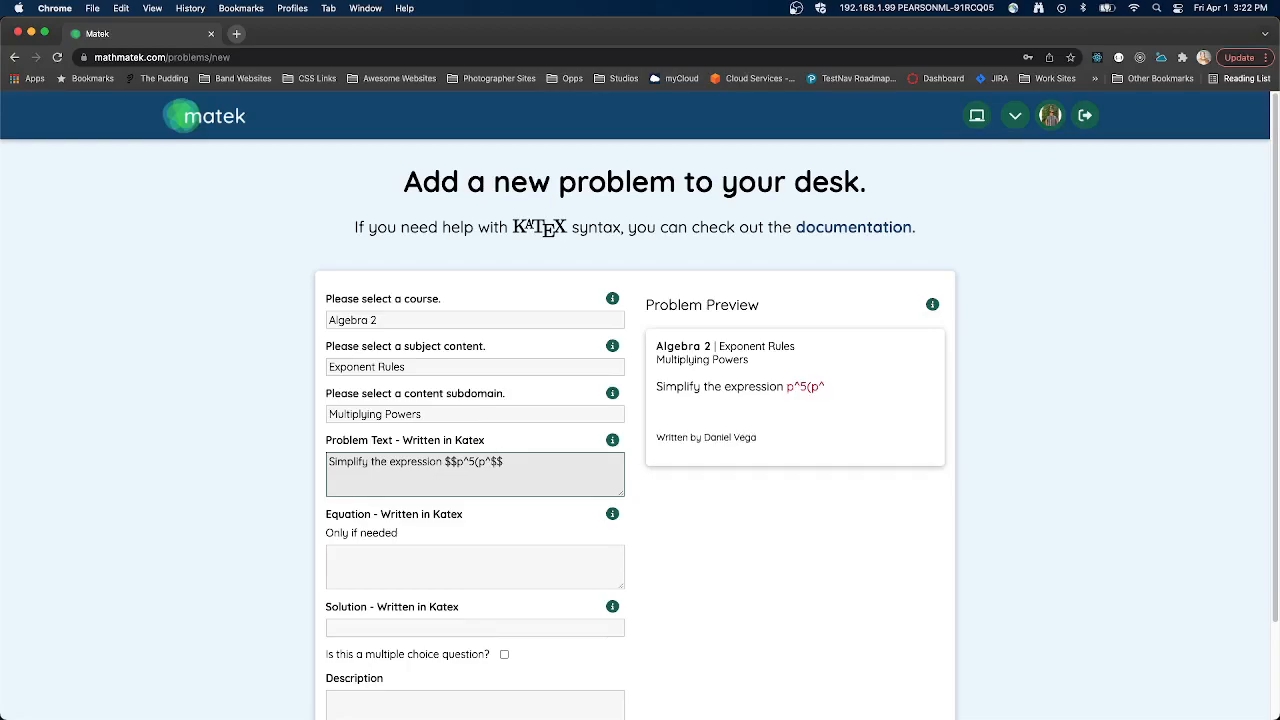
# - Try KaTeX dot commands after p^5 in the problem text, leaving only the backslash in place
pyautogui.write('\\')
pyautogui.write('pdot')
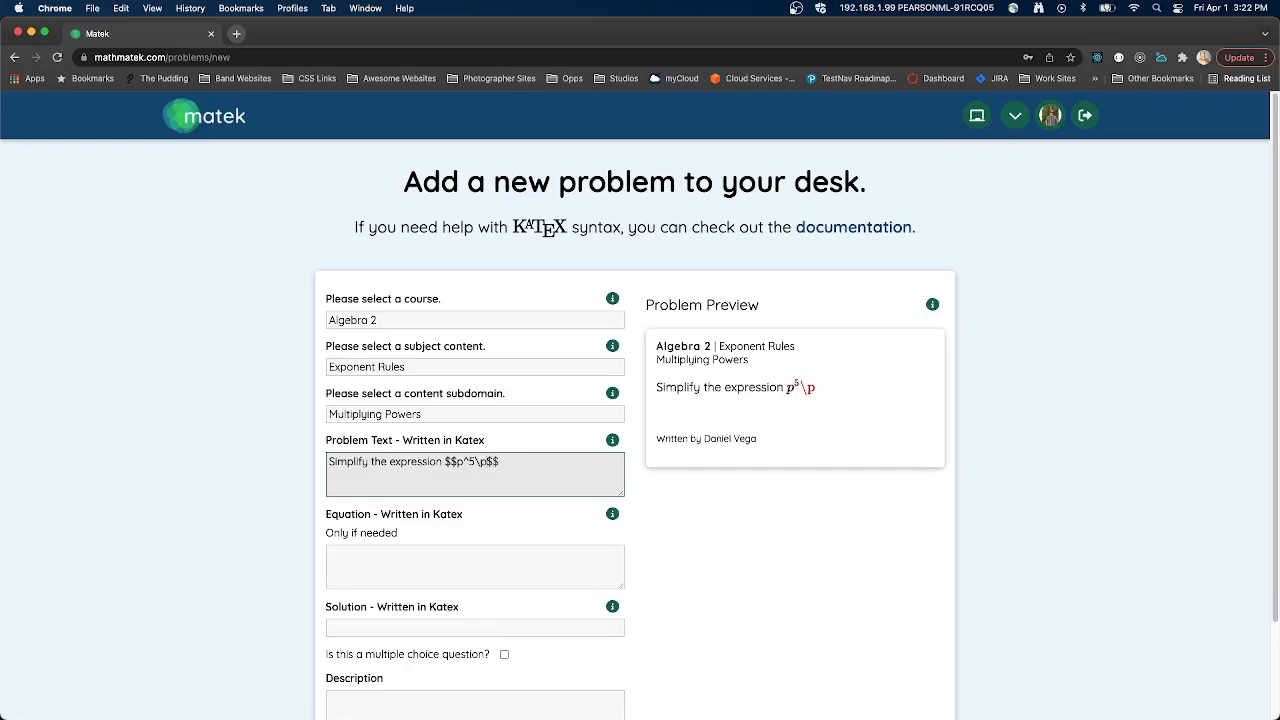
pyautogui.press('BackSpace')
pyautogui.press('BackSpace')
pyautogui.press('BackSpace')
pyautogui.press('BackSpace')
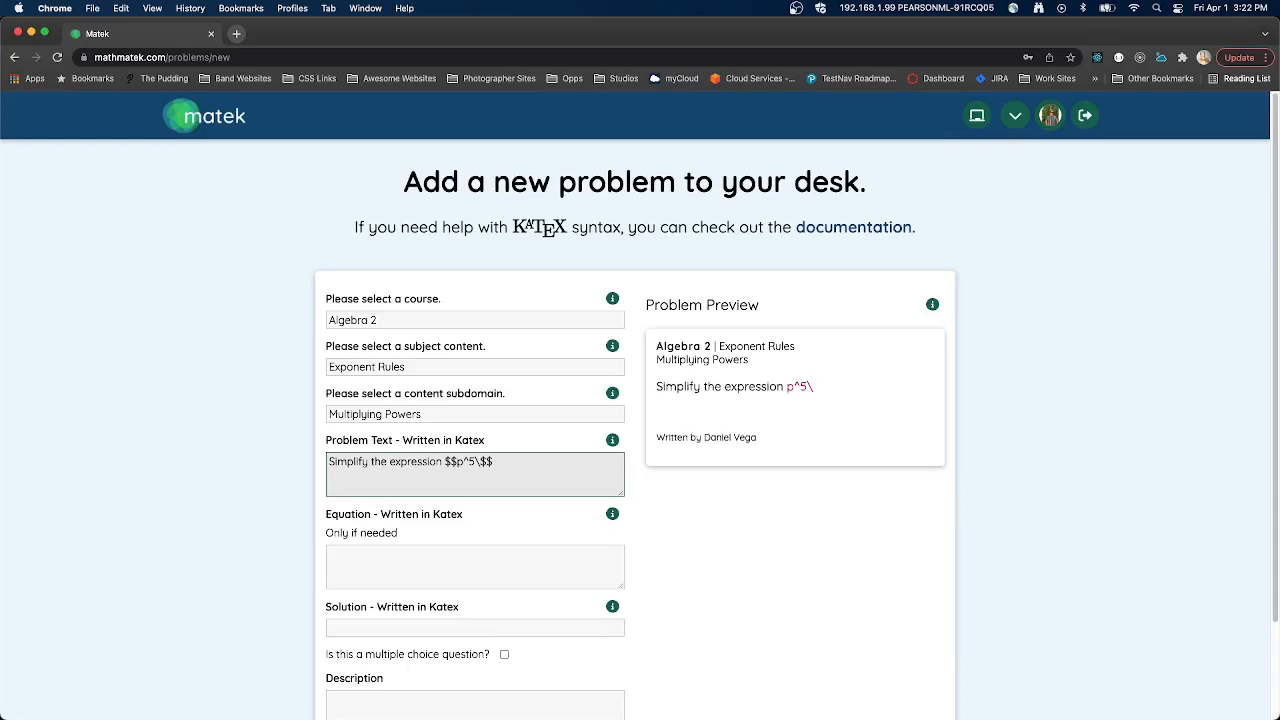
pyautogui.write('qdot')
pyautogui.press('BackSpace')
pyautogui.press('BackSpace')
pyautogui.press('BackSpace')
pyautogui.press('BackSpace')
# - Open the KaTeX documentation linked above the form in a new browser tab
pyautogui.doubleClick(826, 229)
pyautogui.rightClick(826, 229)
pyautogui.click(808, 228)
pyautogui.rightClick(812, 226)
pyautogui.click(841, 236)
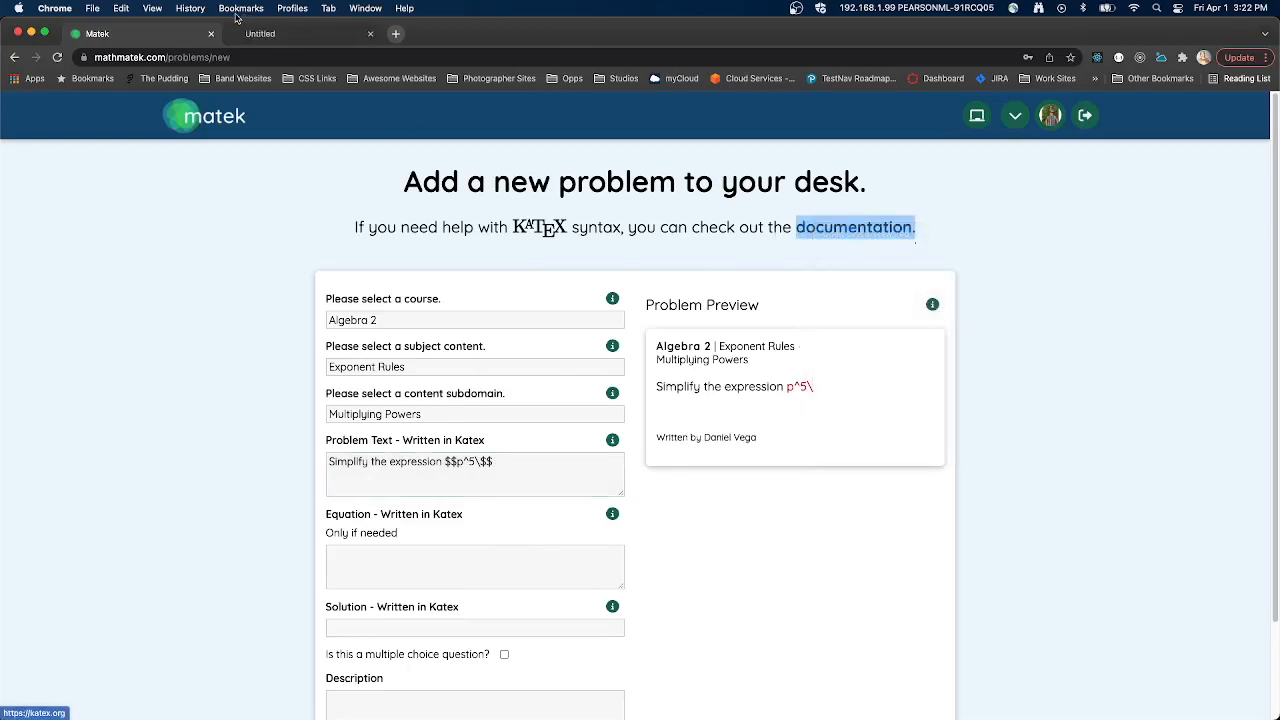
# - Open the Support Table page in the KaTeX site's documentation
pyautogui.click(300, 33)
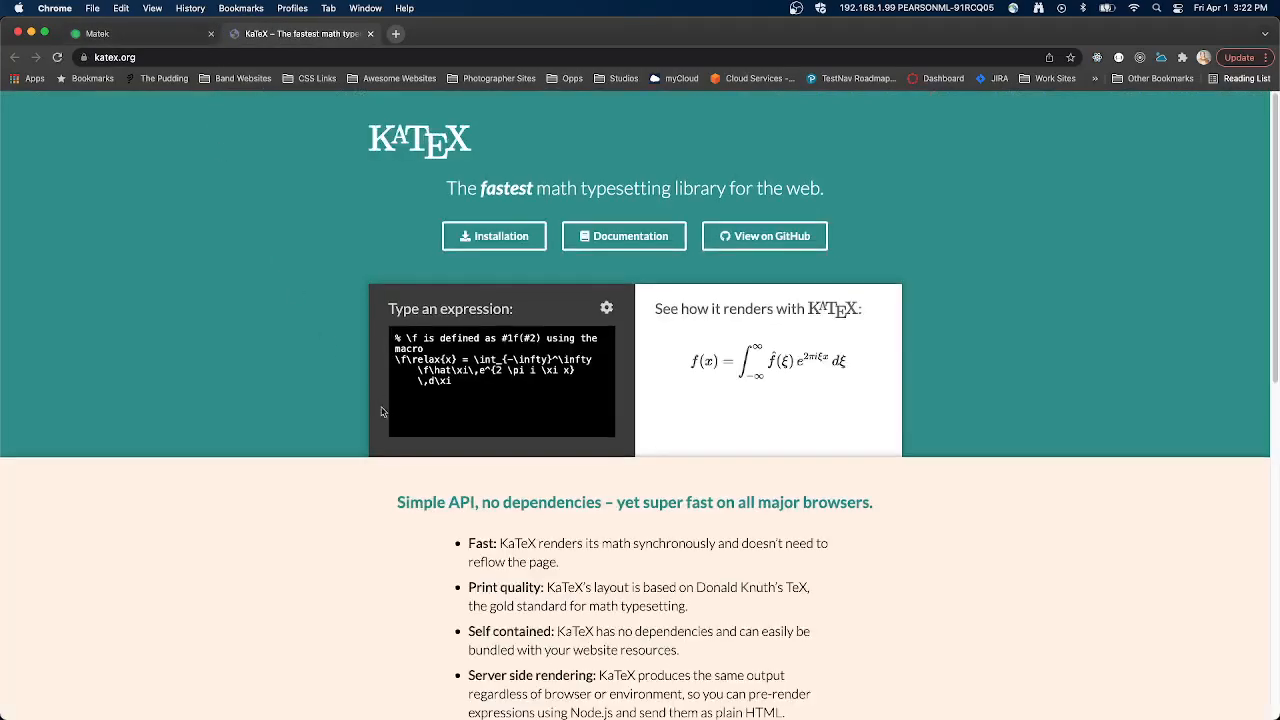
pyautogui.scroll(-10, 392, 393)
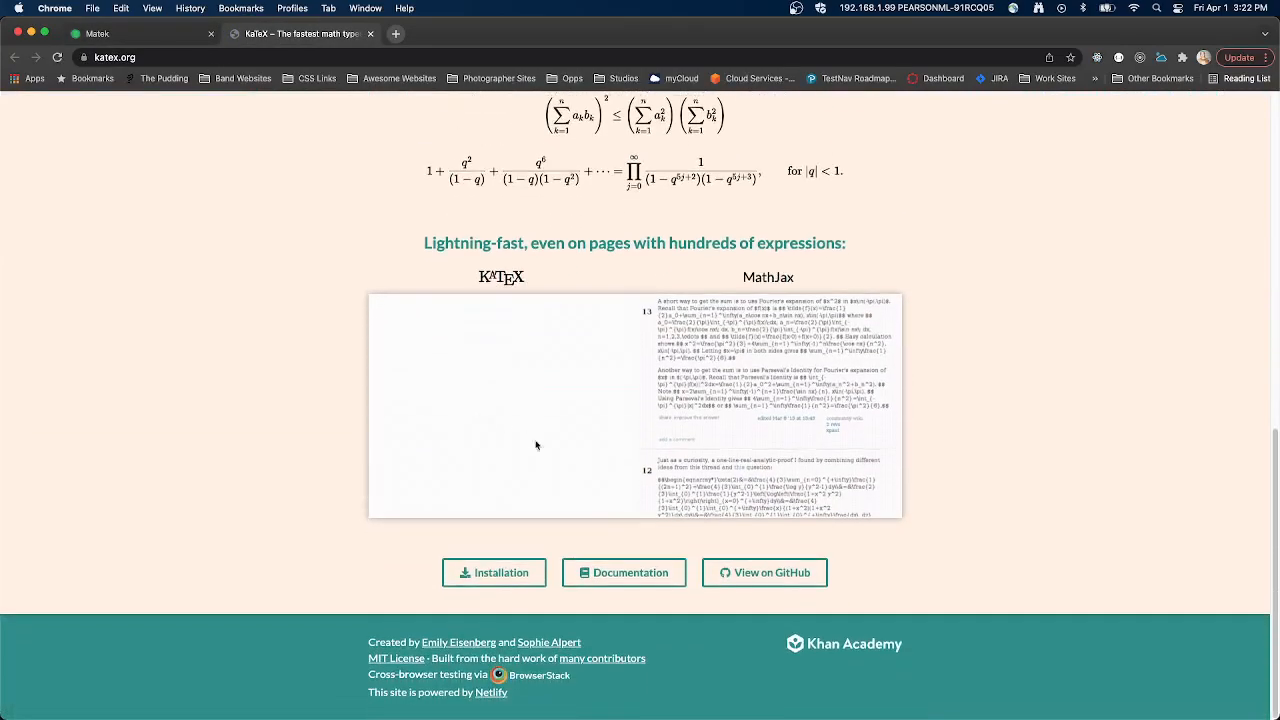
pyautogui.click(607, 574)
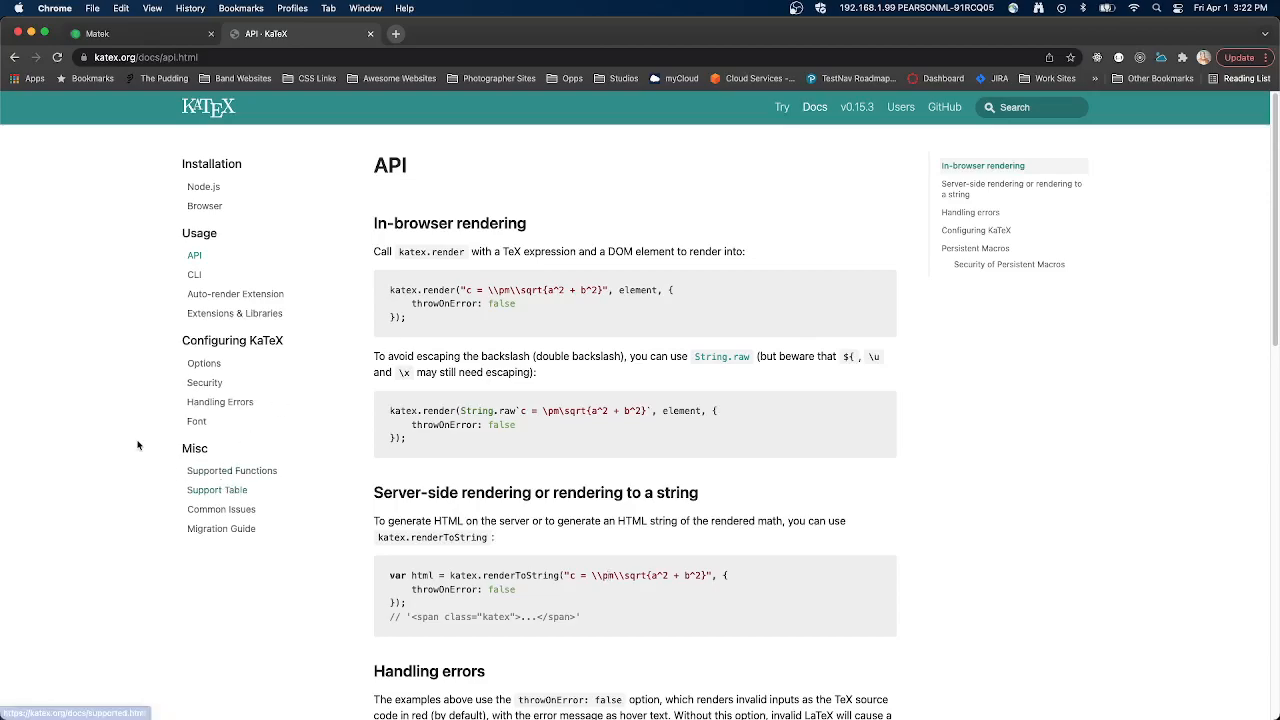
pyautogui.click(200, 493)
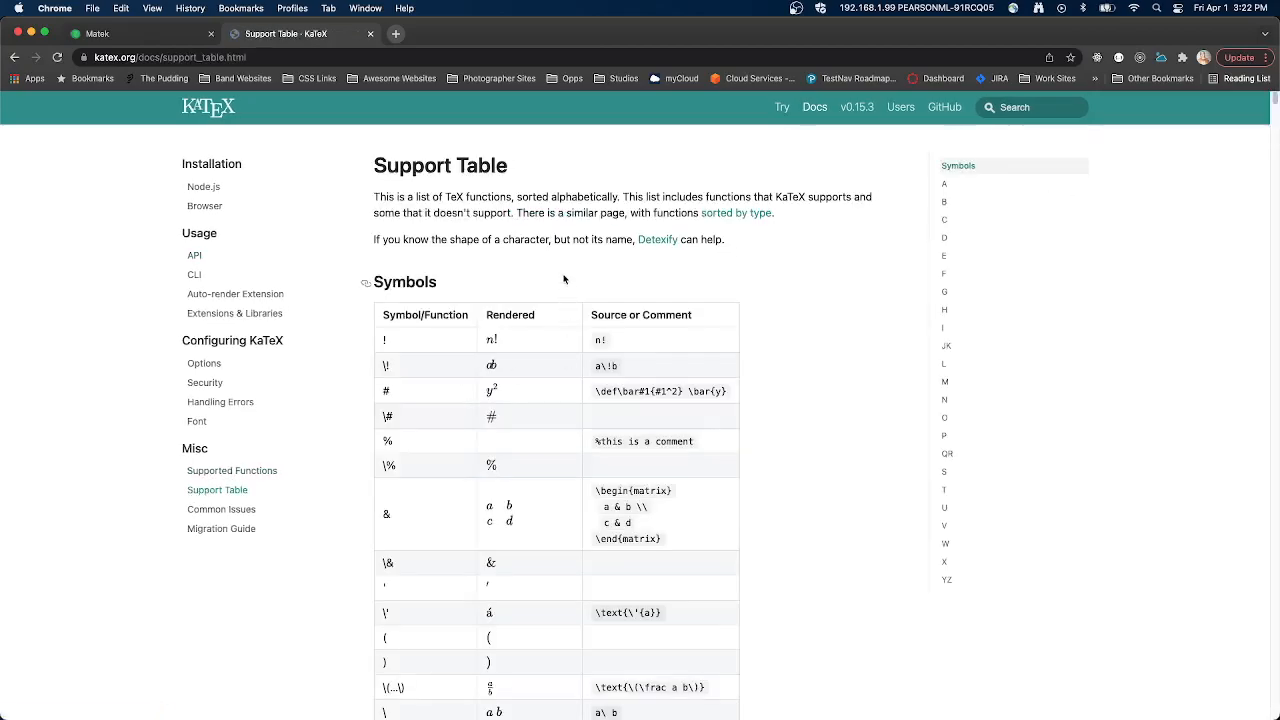
# - Search the KaTeX support table for "dot" and step through the matches to the \cdot entry
pyautogui.scroll(-4, 563, 300)
pyautogui.press('super+f')
pyautogui.write('dot')
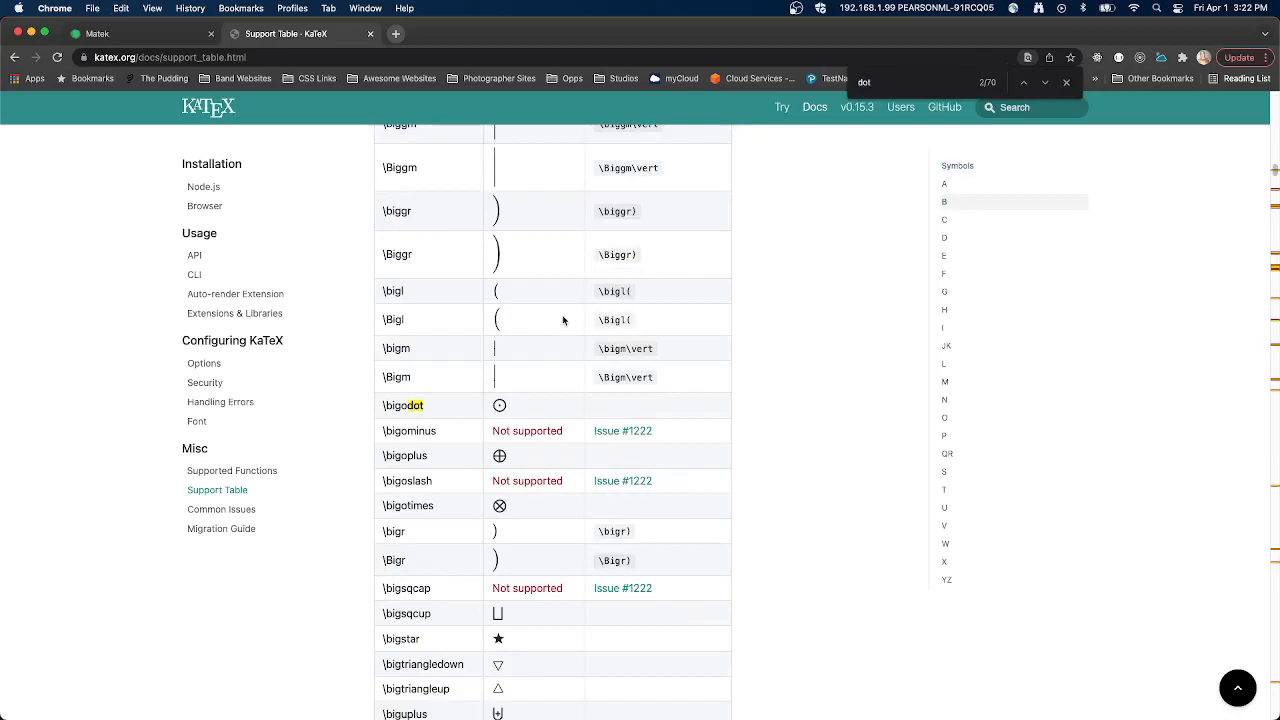
pyautogui.press('Return')
pyautogui.press('Return')
pyautogui.press('Return')
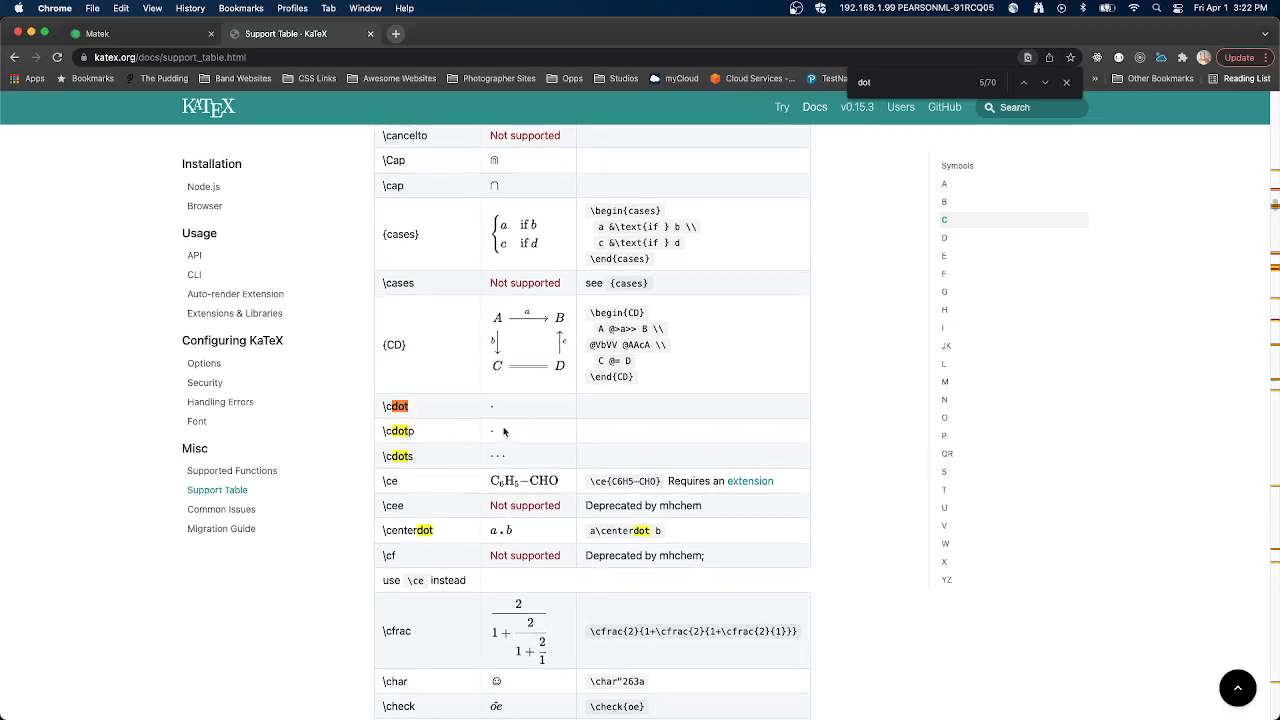
pyautogui.scroll(-5, 504, 431)
# - Return to the Matek problem form and complete the problem text's expression as $$p^5\cdot p^7$$
pyautogui.click(120, 33)
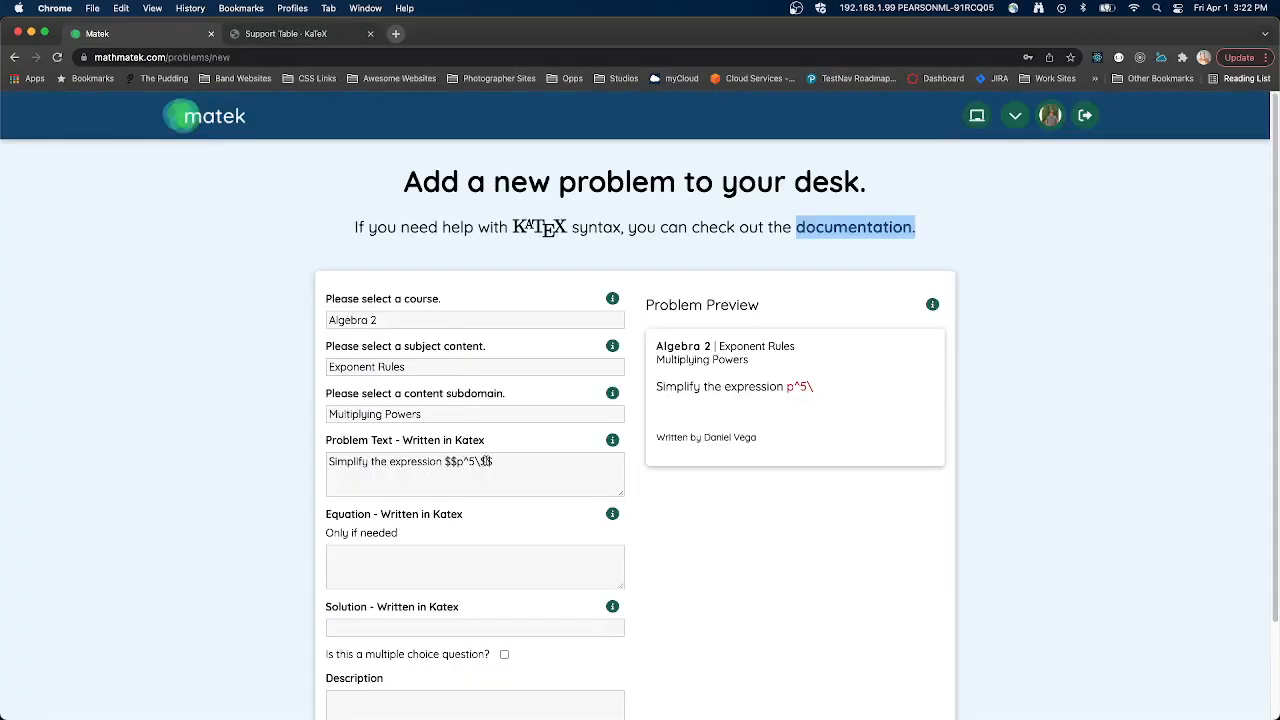
pyautogui.click(485, 461)
pyautogui.write('dot')
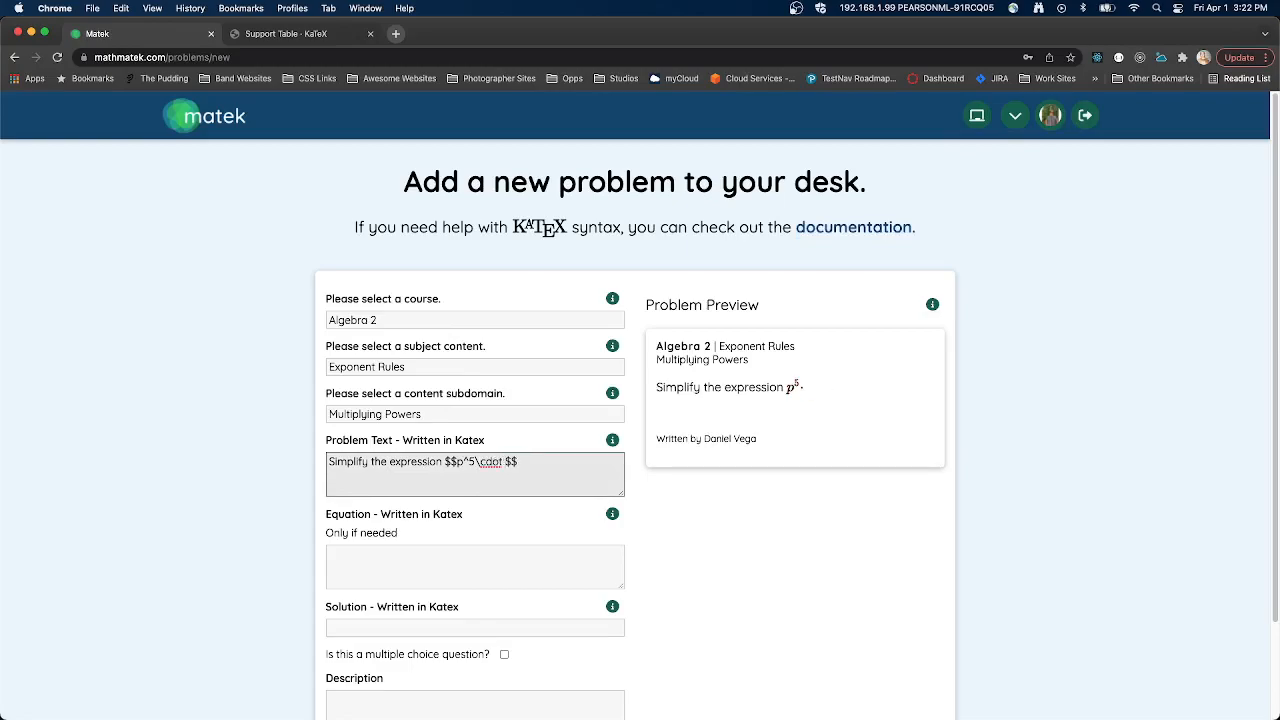
pyautogui.write(' p^7')
# - Insert a period after "Simplify the expression" in the problem text, before the KaTeX expression
pyautogui.moveTo(666, 390); pyautogui.dragTo(635, 388)
pyautogui.click(849, 391)
pyautogui.click(683, 387)
pyautogui.click(442, 461)
pyautogui.write('.')
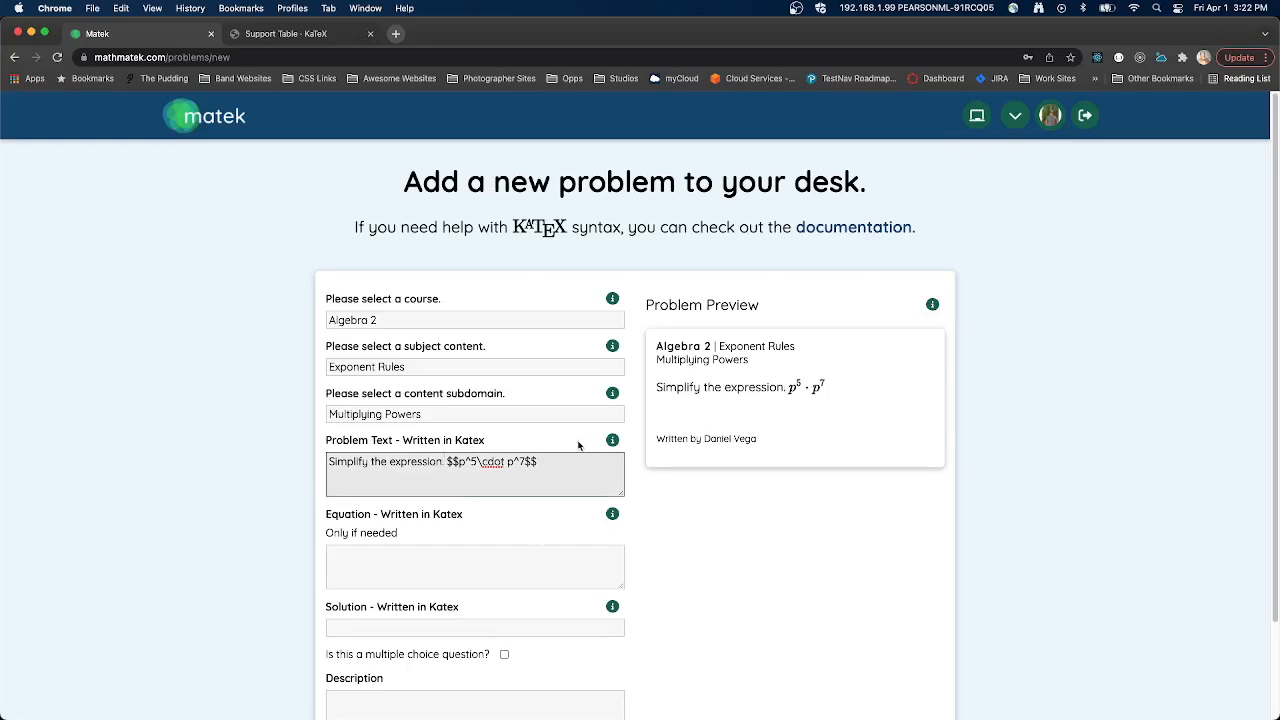
# - Move the expression $$p^5\cdot p^7$$ from the problem text into the equation field
pyautogui.moveTo(556, 461); pyautogui.dragTo(446, 461)
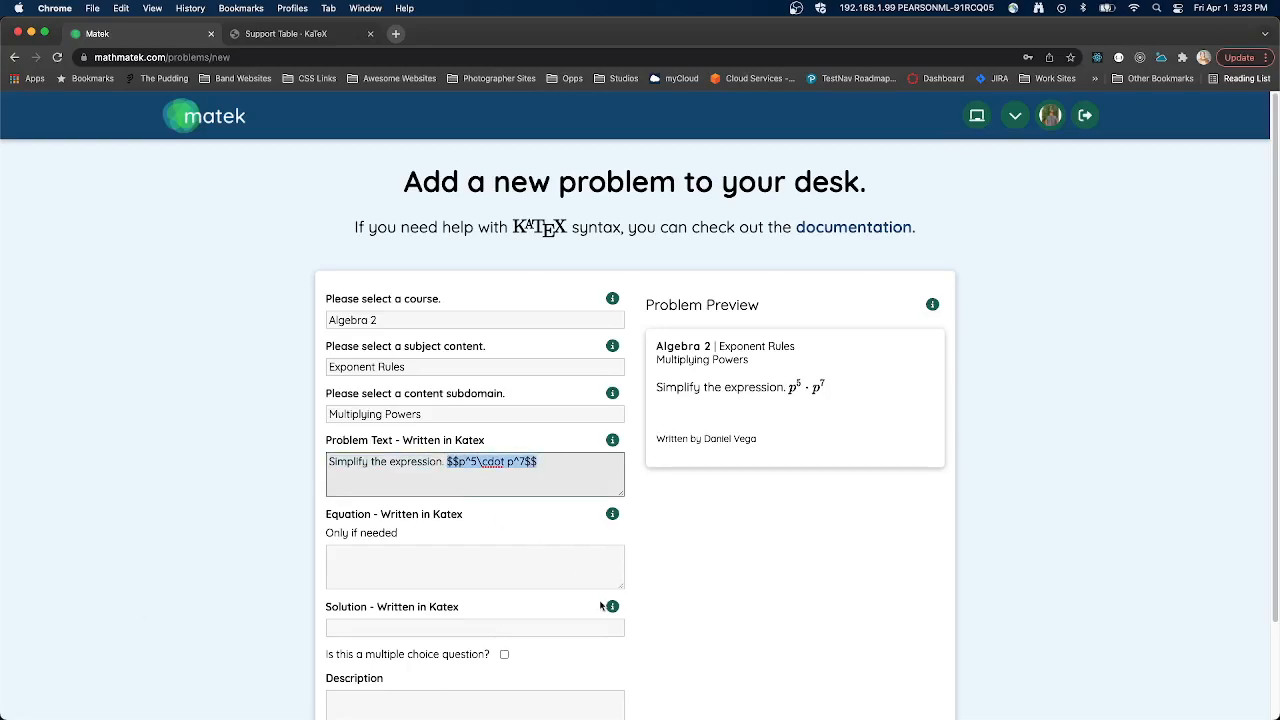
pyautogui.press('super+x')
pyautogui.click(397, 573)
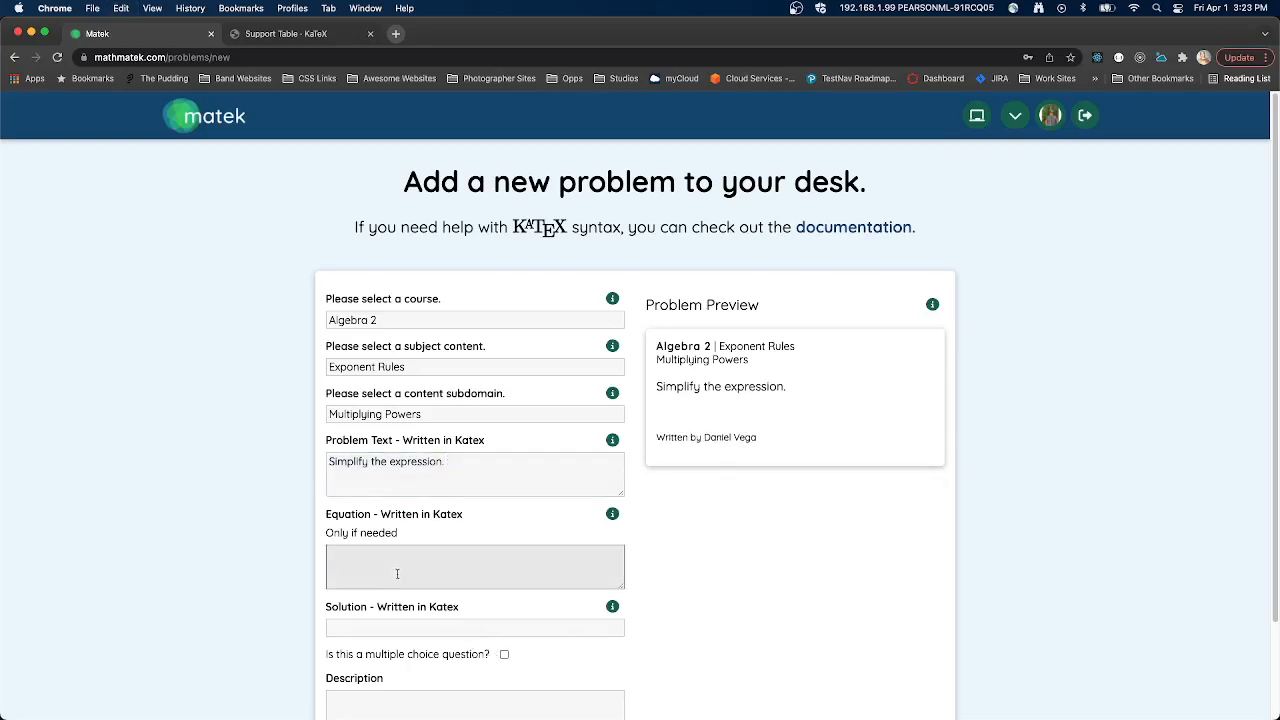
pyautogui.press('super+v')
pyautogui.click(831, 411)
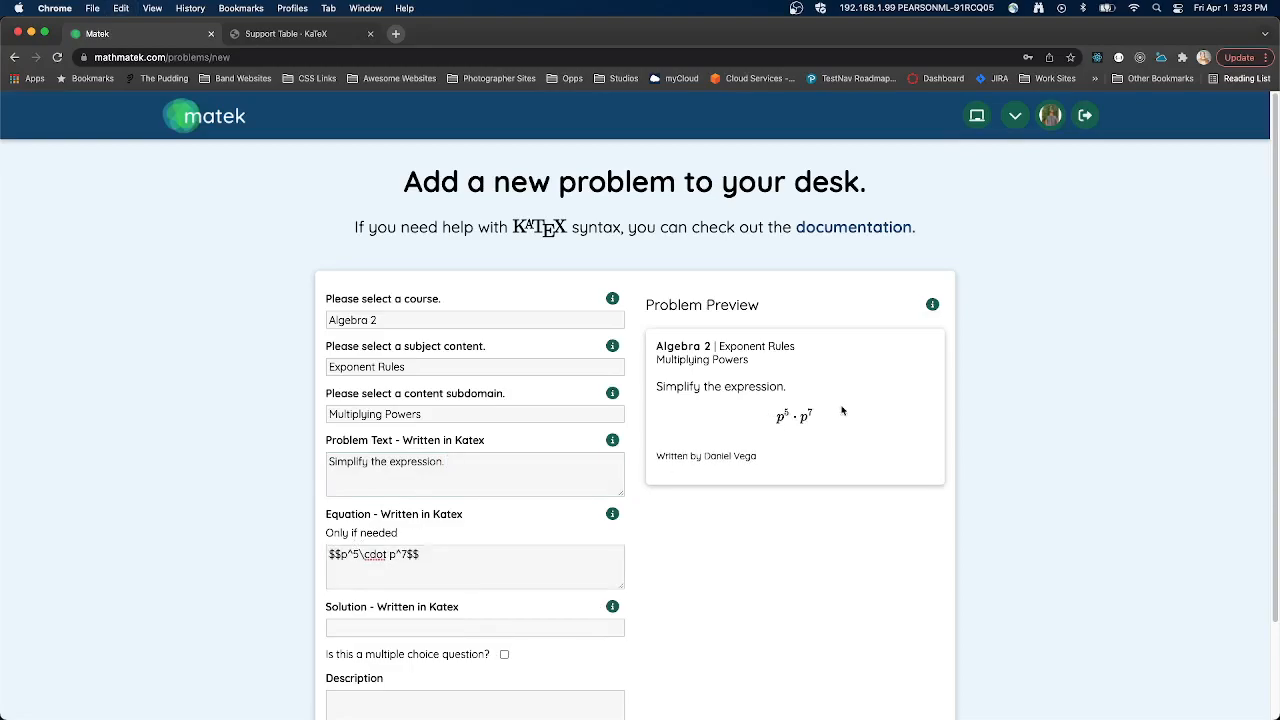
# - Enter $$p^{12}$$ as the problem's solution
pyautogui.scroll(-2, 800, 413)
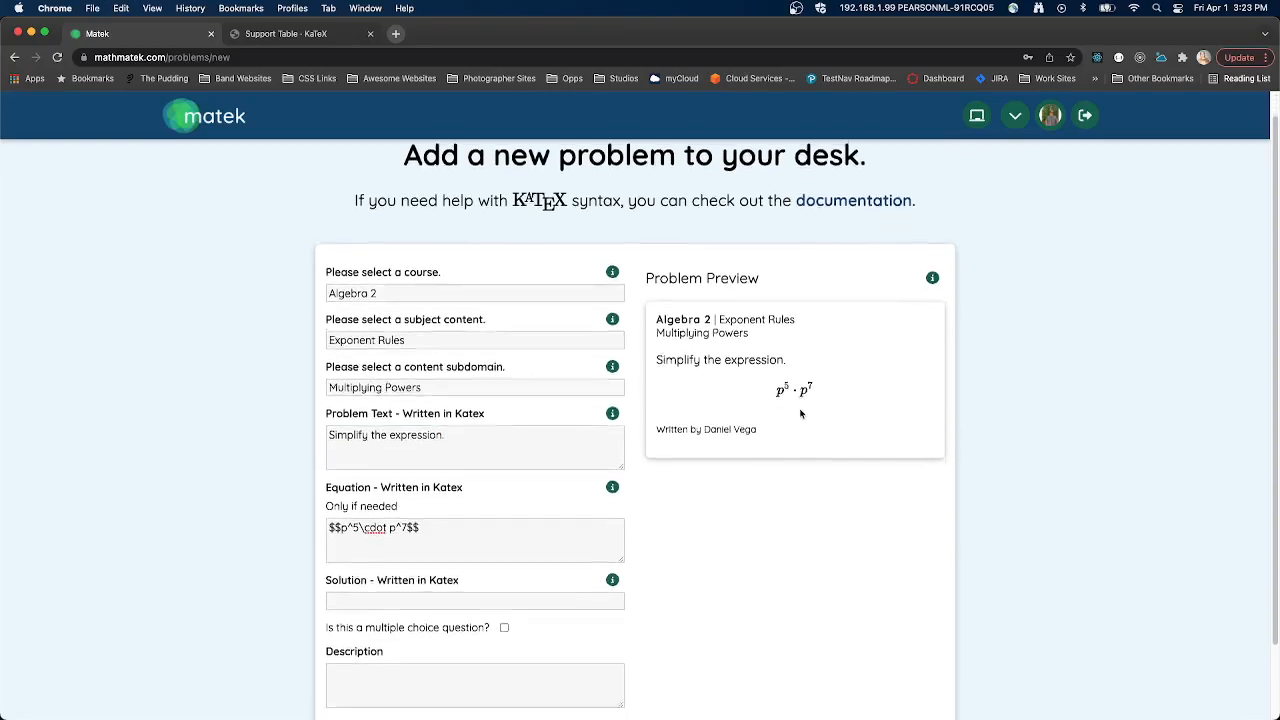
pyautogui.scroll(-1, 826, 344)
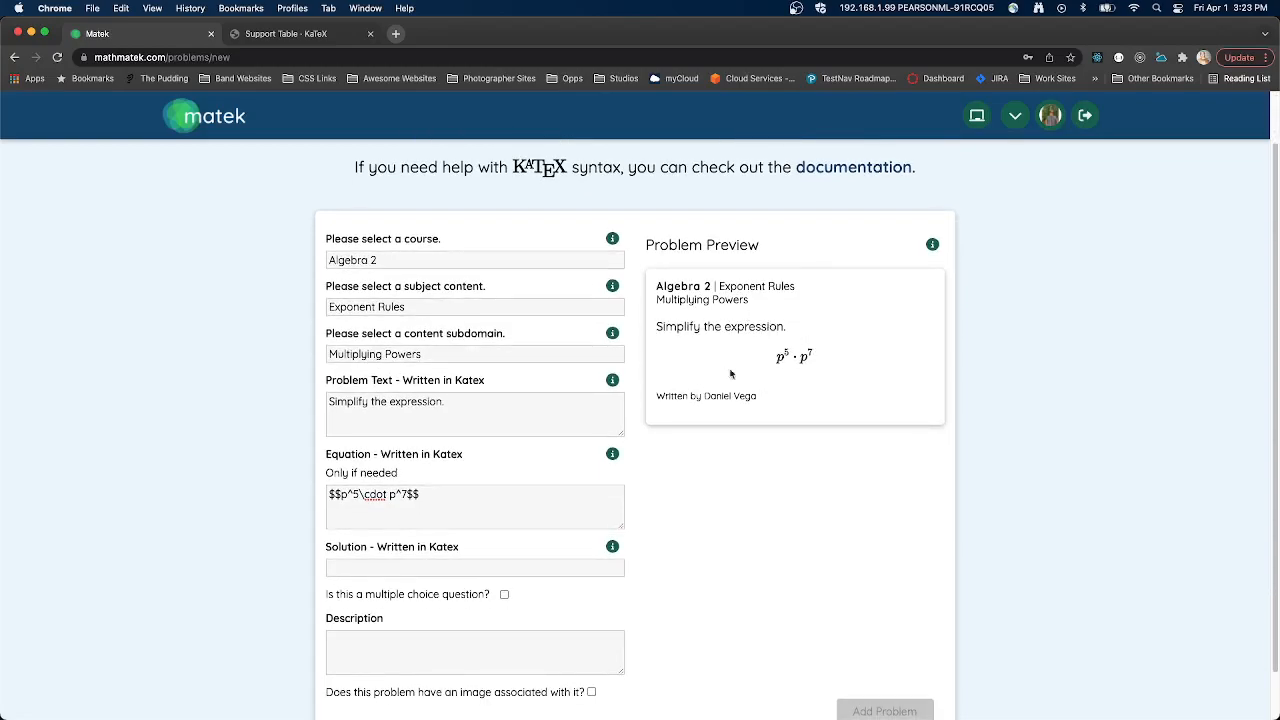
pyautogui.click(362, 566)
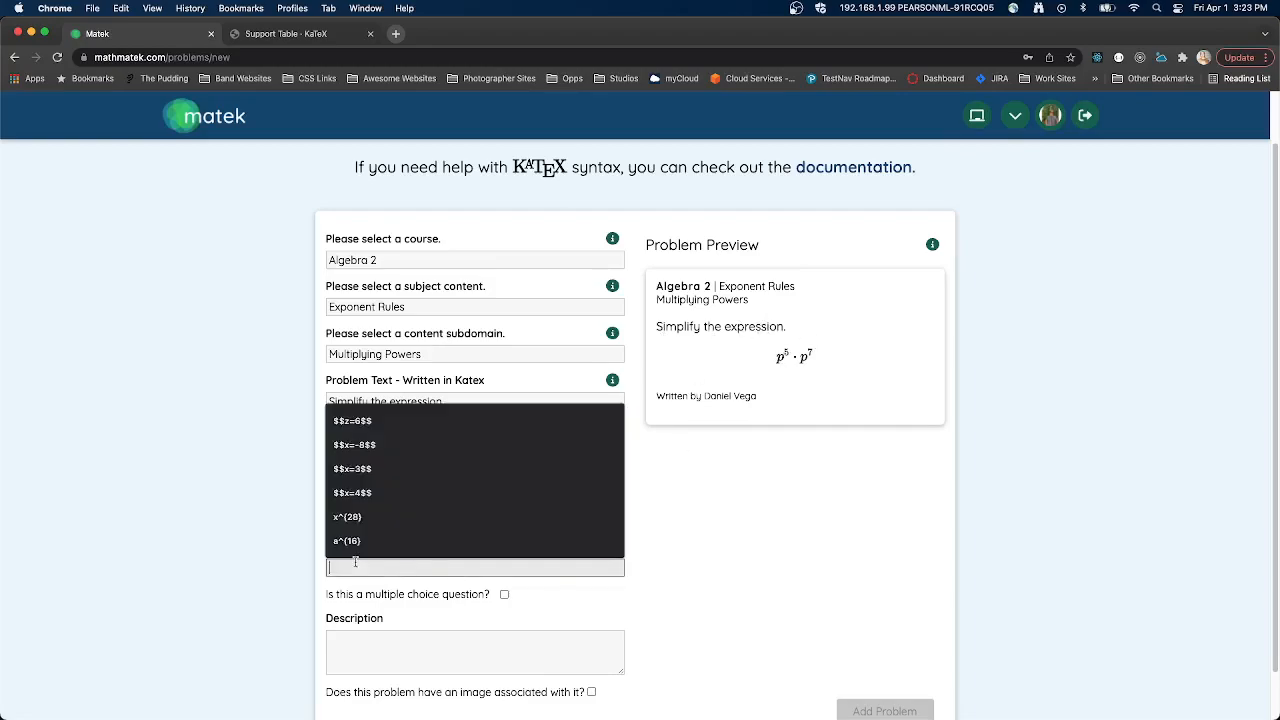
pyautogui.write('$$$$')
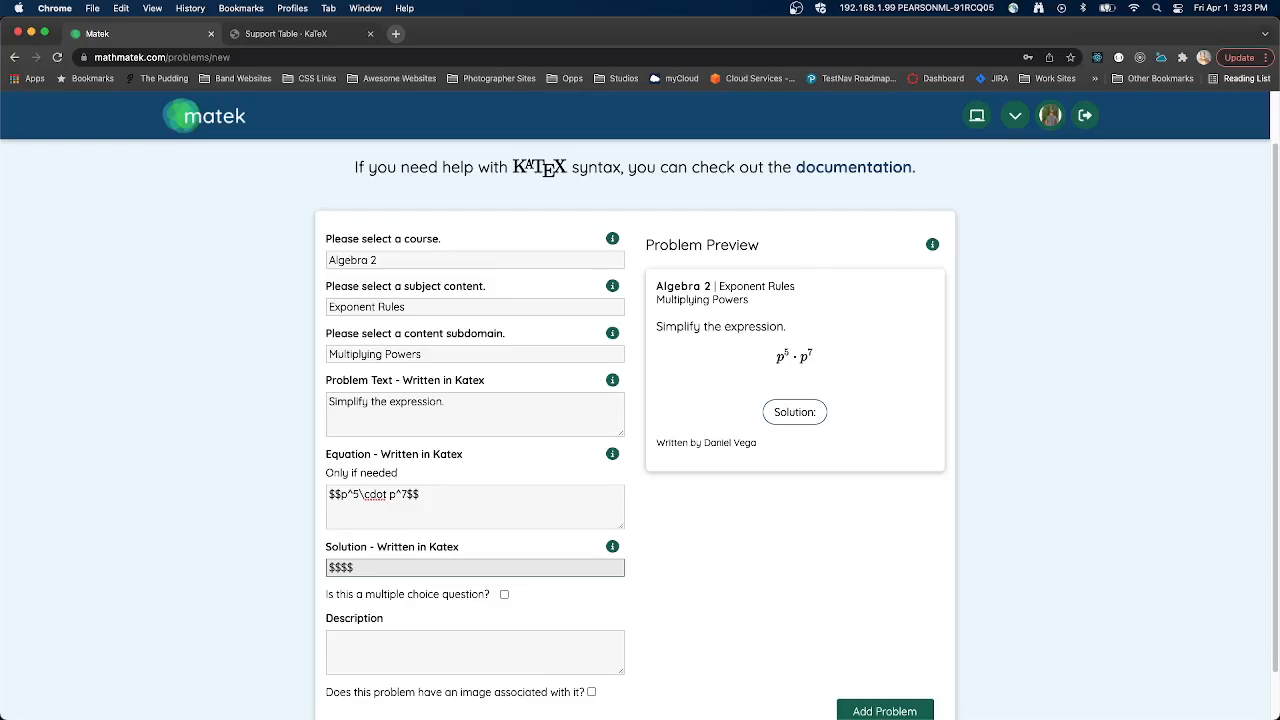
pyautogui.write('p')
pyautogui.write('^{}')
pyautogui.write('12')
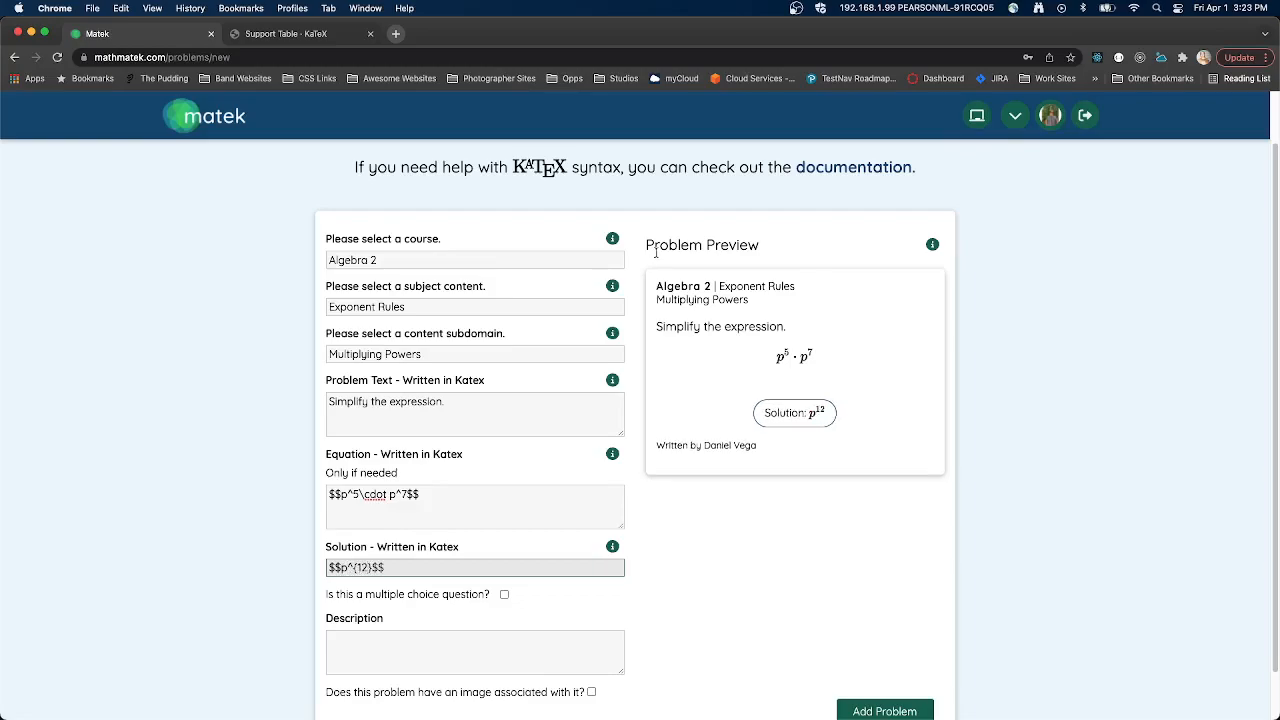
pyautogui.moveTo(343, 567); pyautogui.dragTo(386, 567)
pyautogui.click(397, 569)
# - Add the finished problem to the desk and review the course, topic and text on its card
pyautogui.scroll(-1, 420, 562)
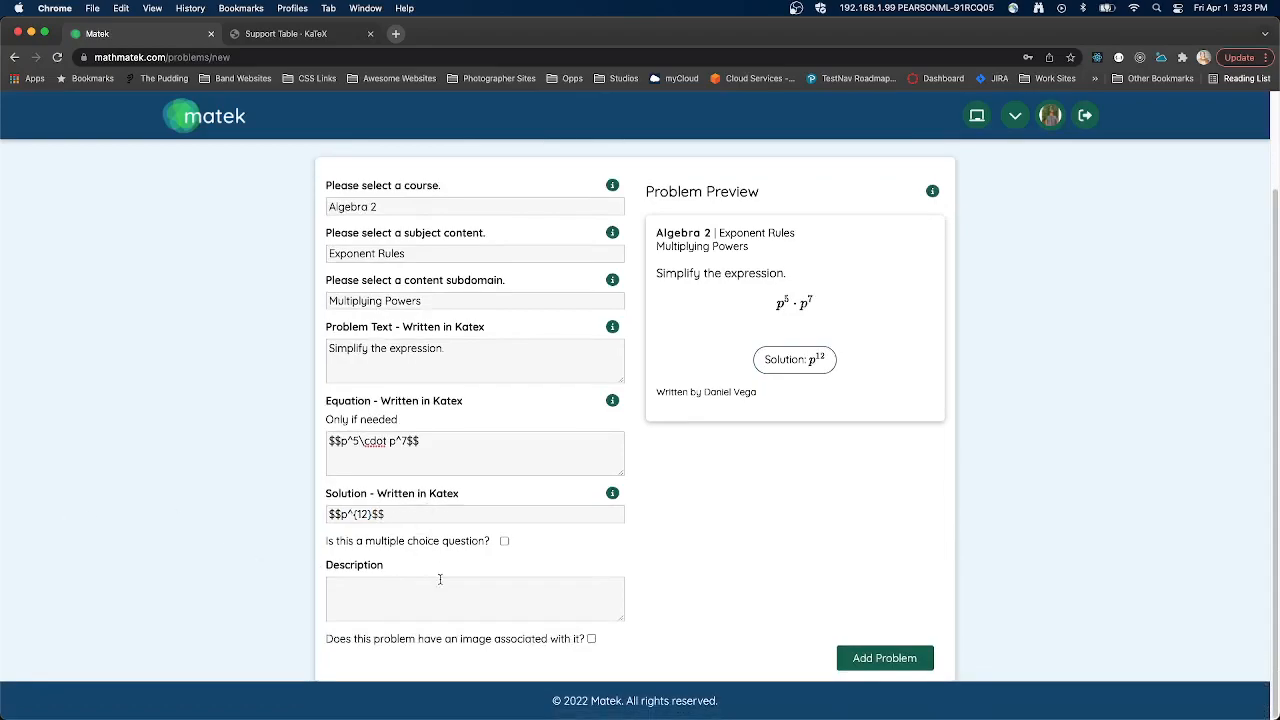
pyautogui.click(884, 657)
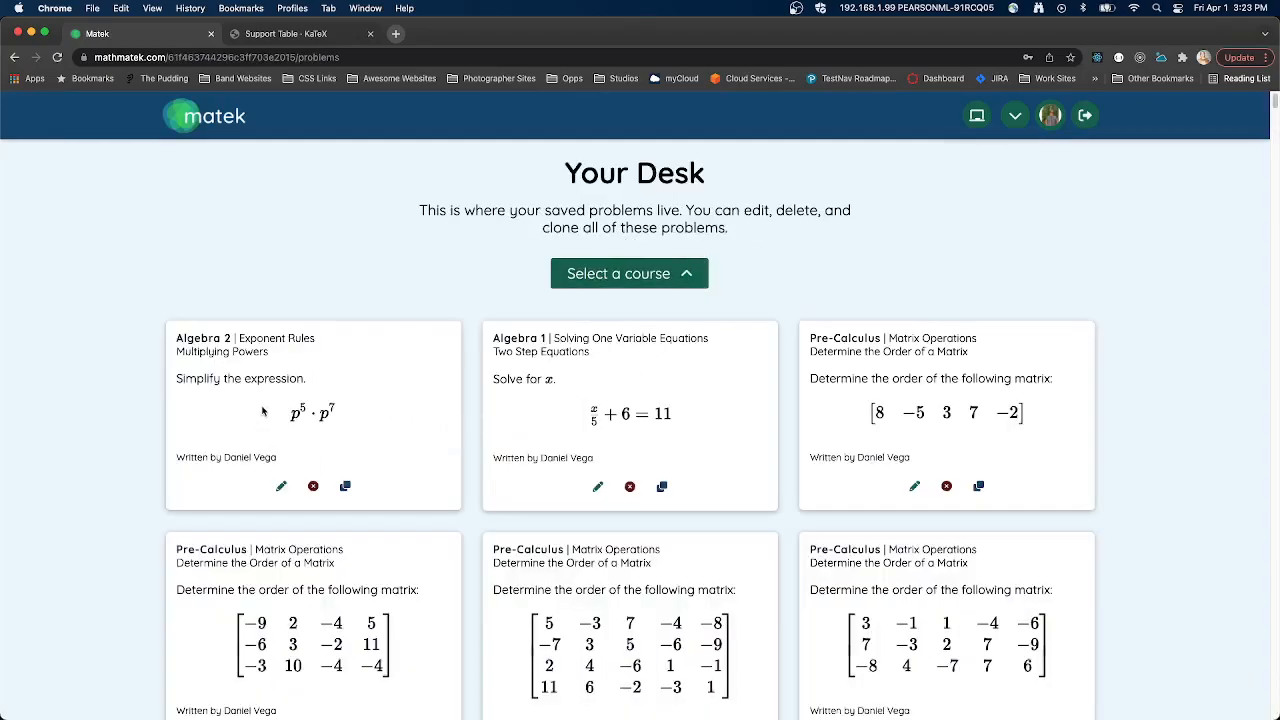
pyautogui.moveTo(262, 411)
pyautogui.mouseDown()
pyautogui.moveTo(372, 415)
pyautogui.moveTo(250, 411)
pyautogui.mouseUp()
pyautogui.click(372, 417)
pyautogui.click(250, 411)
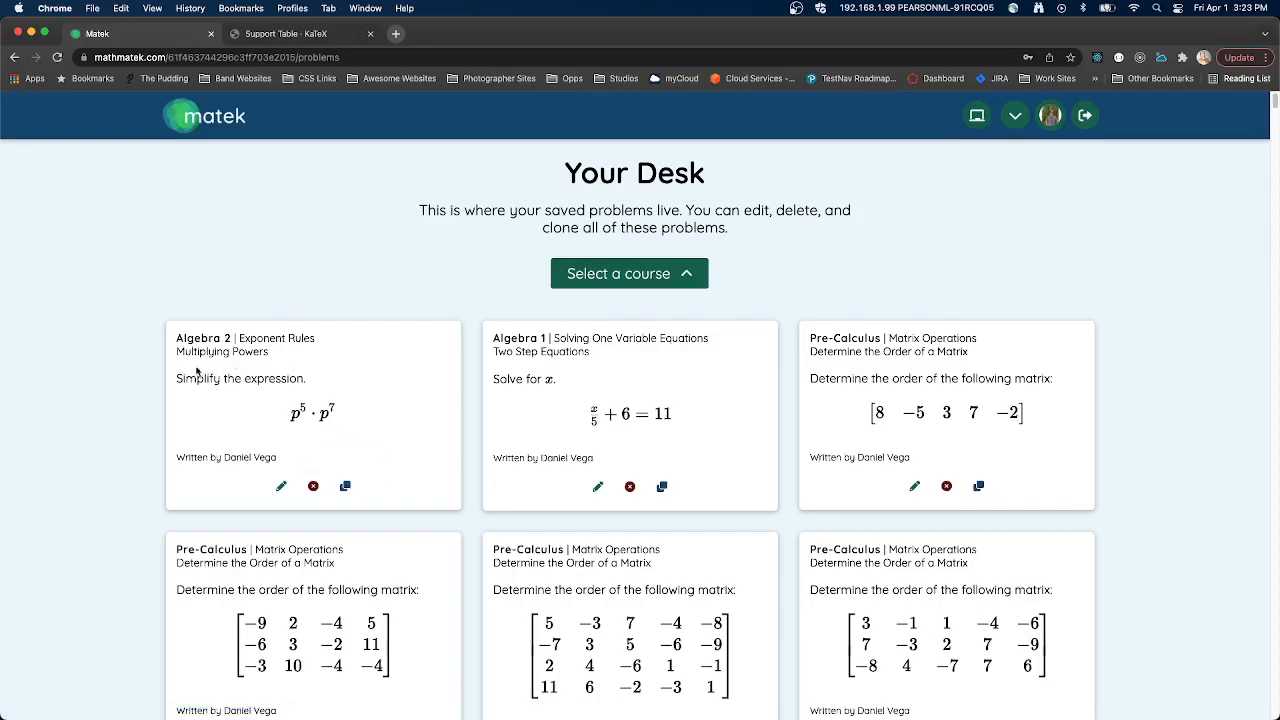
pyautogui.moveTo(163, 377); pyautogui.dragTo(337, 383)
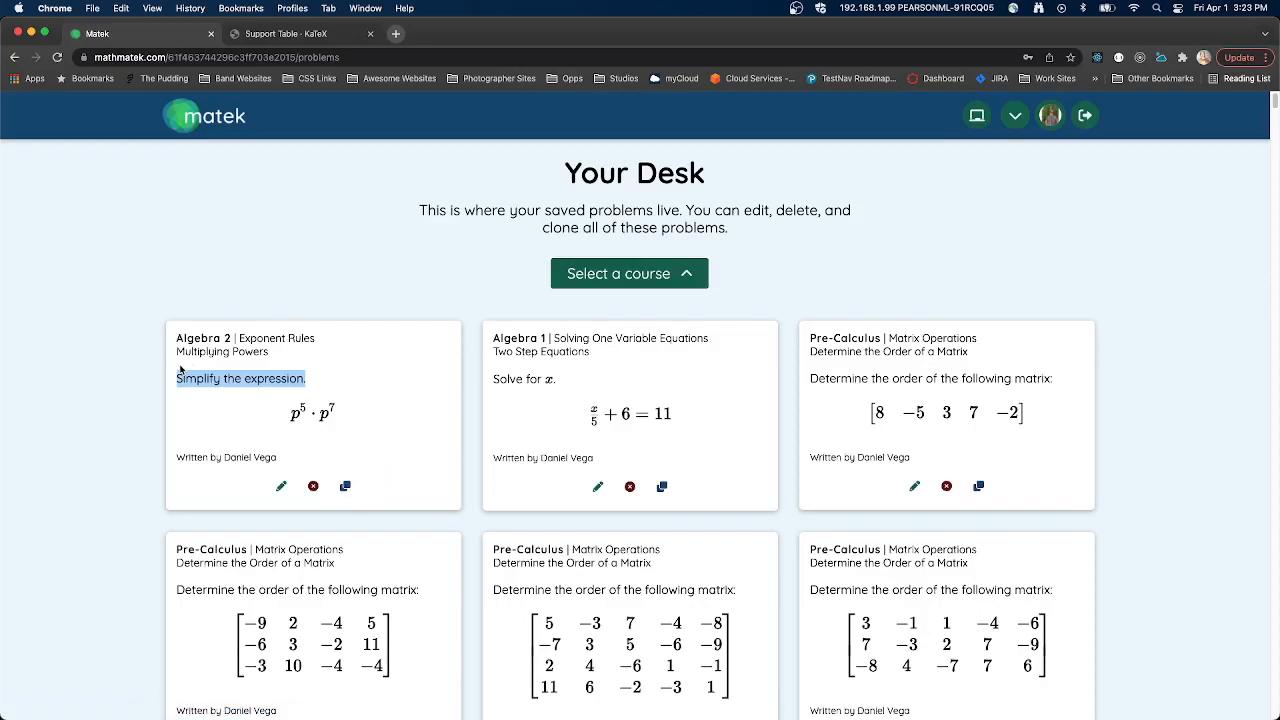
pyautogui.moveTo(312, 380); pyautogui.dragTo(152, 343)
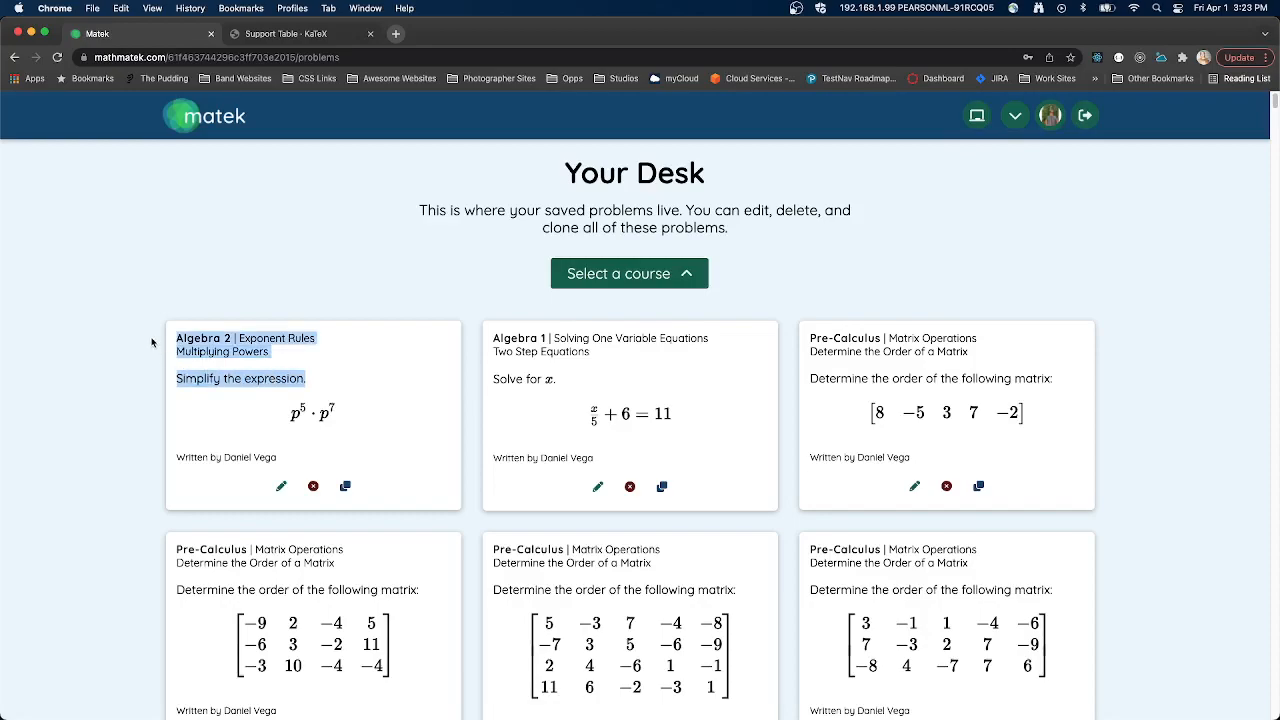
# - Start a clone of the new exponent problem and set both exponents in its equation to 6
pyautogui.click(346, 486)
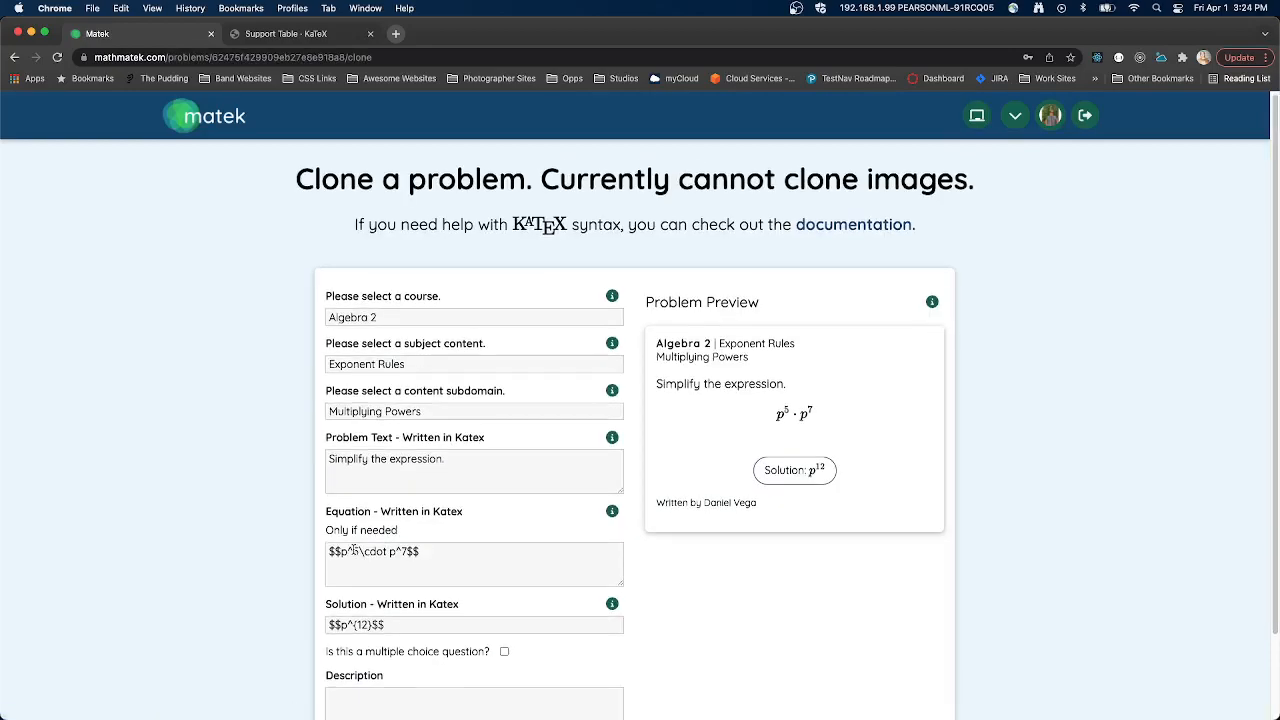
pyautogui.click(373, 577)
pyautogui.press('Delete')
pyautogui.write('6')
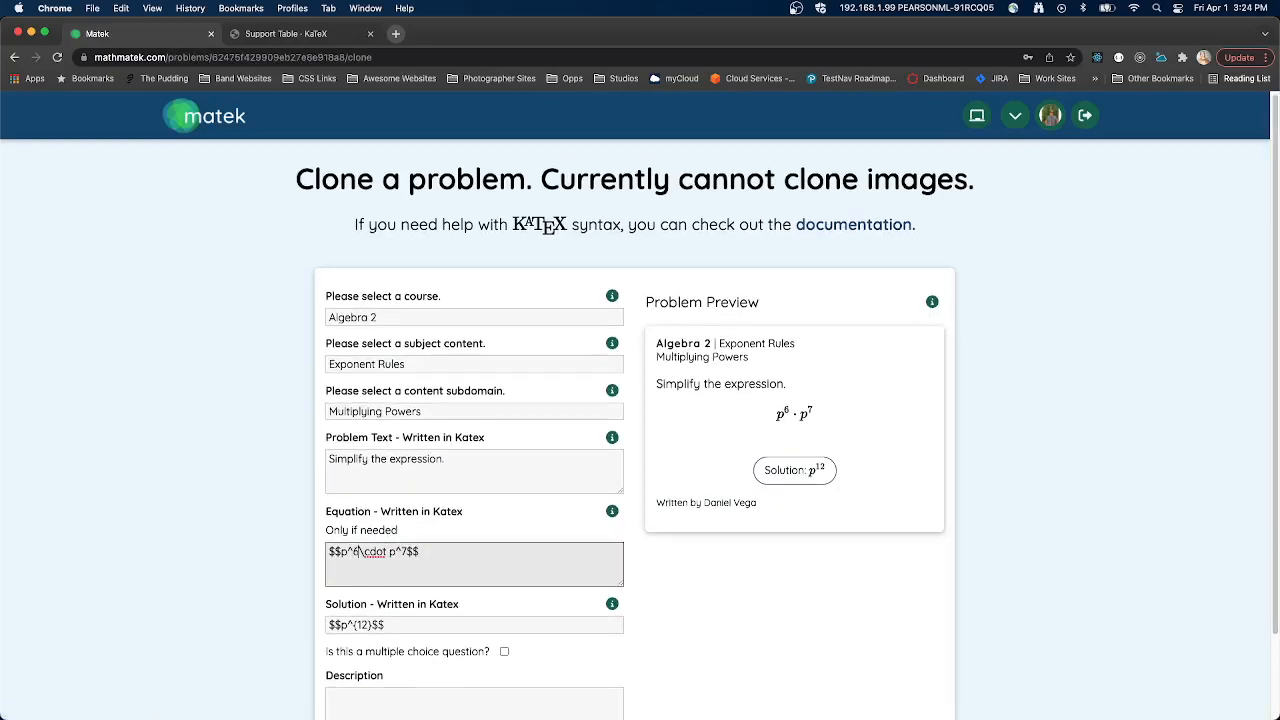
pyautogui.press('Delete')
pyautogui.write('6')
# - Add the cloned problem to the desk and compare its card with the original p^5 · p^7 problem
pyautogui.scroll(-2, 517, 563)
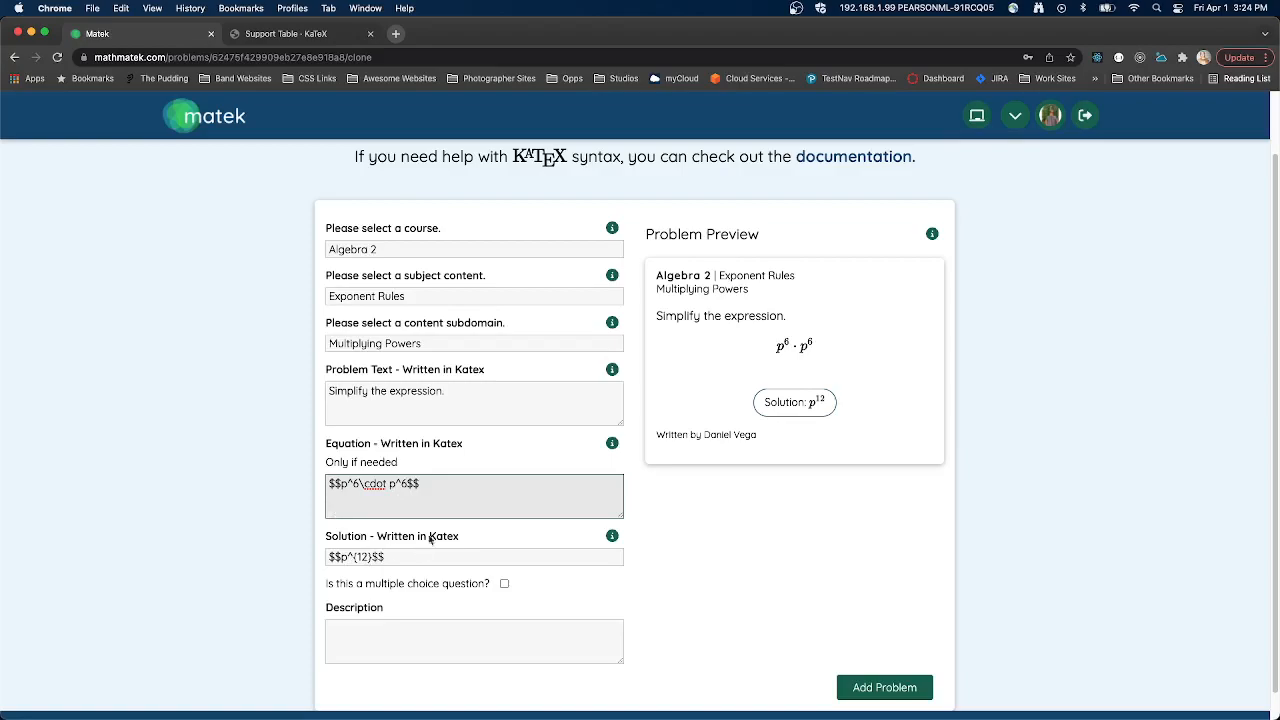
pyautogui.scroll(-1, 420, 550)
pyautogui.click(885, 660)
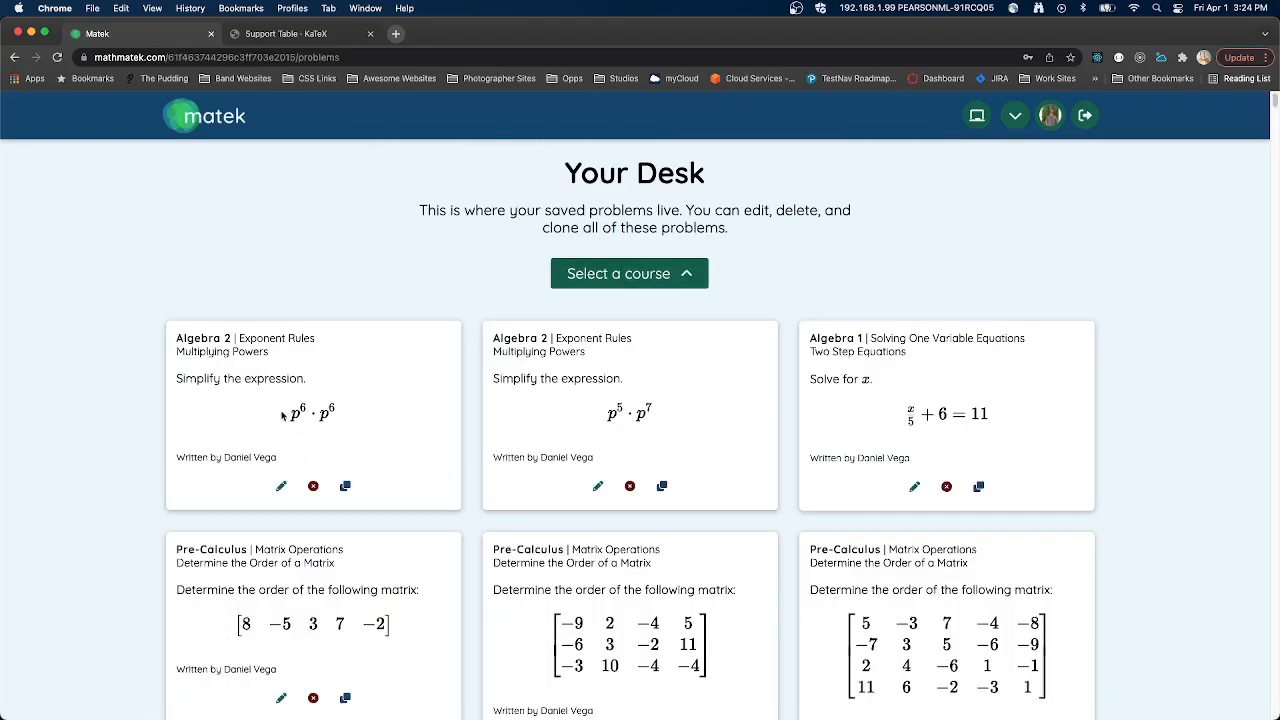
pyautogui.moveTo(286, 418); pyautogui.dragTo(703, 424)
pyautogui.scroll(-2, 638, 439)
pyautogui.click(564, 328)
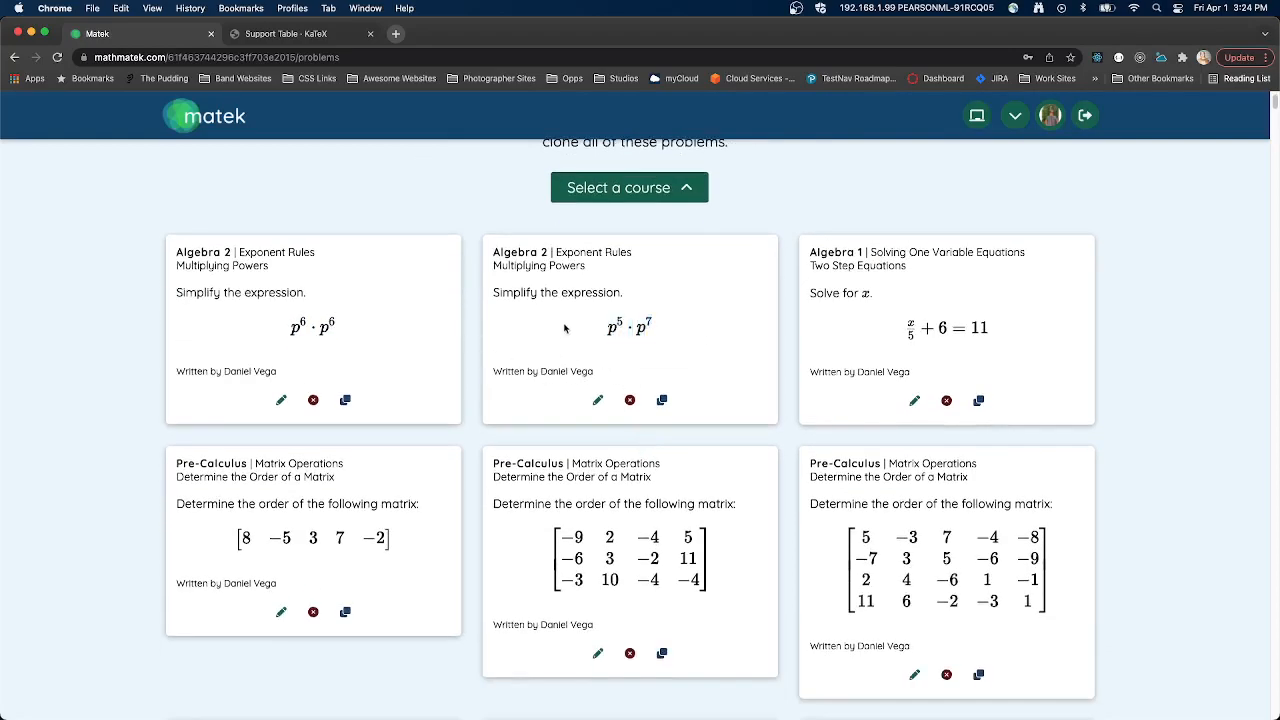
# - Start a clone of the Pre-Calculus problem with the four-row, five-column matrix
pyautogui.scroll(-3, 887, 386)
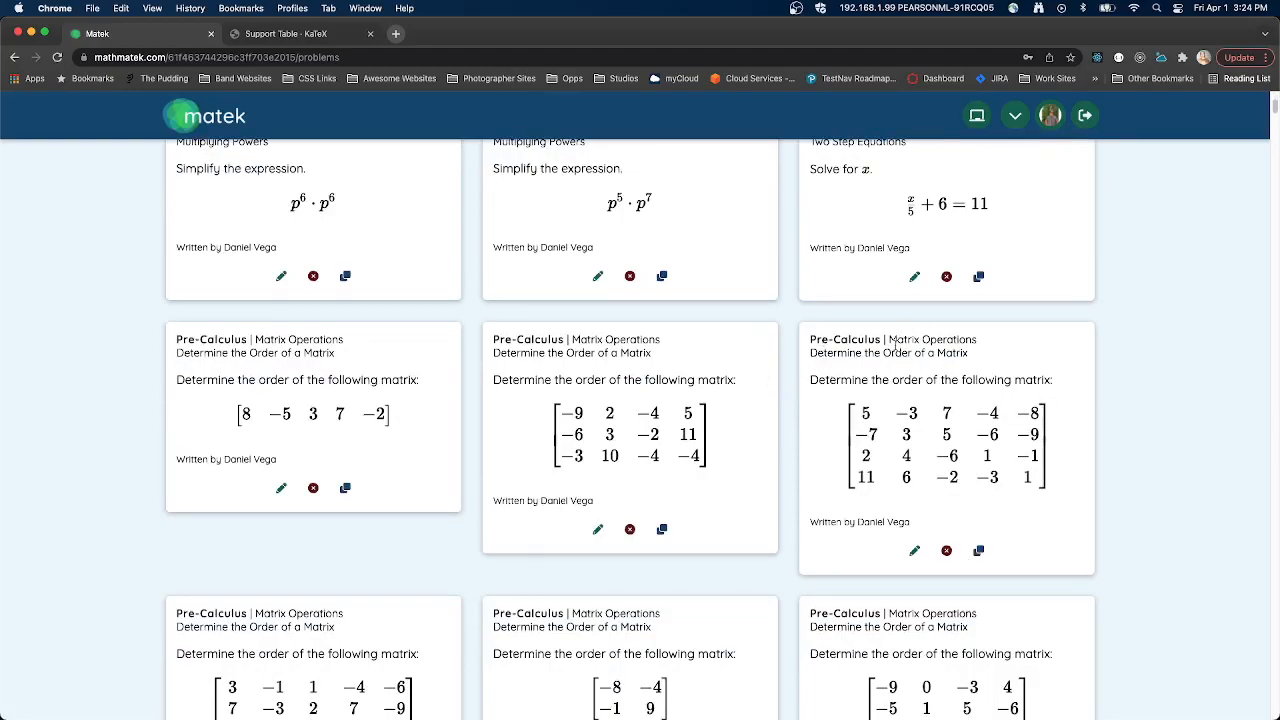
pyautogui.moveTo(810, 377); pyautogui.dragTo(1057, 497)
pyautogui.click(1058, 497)
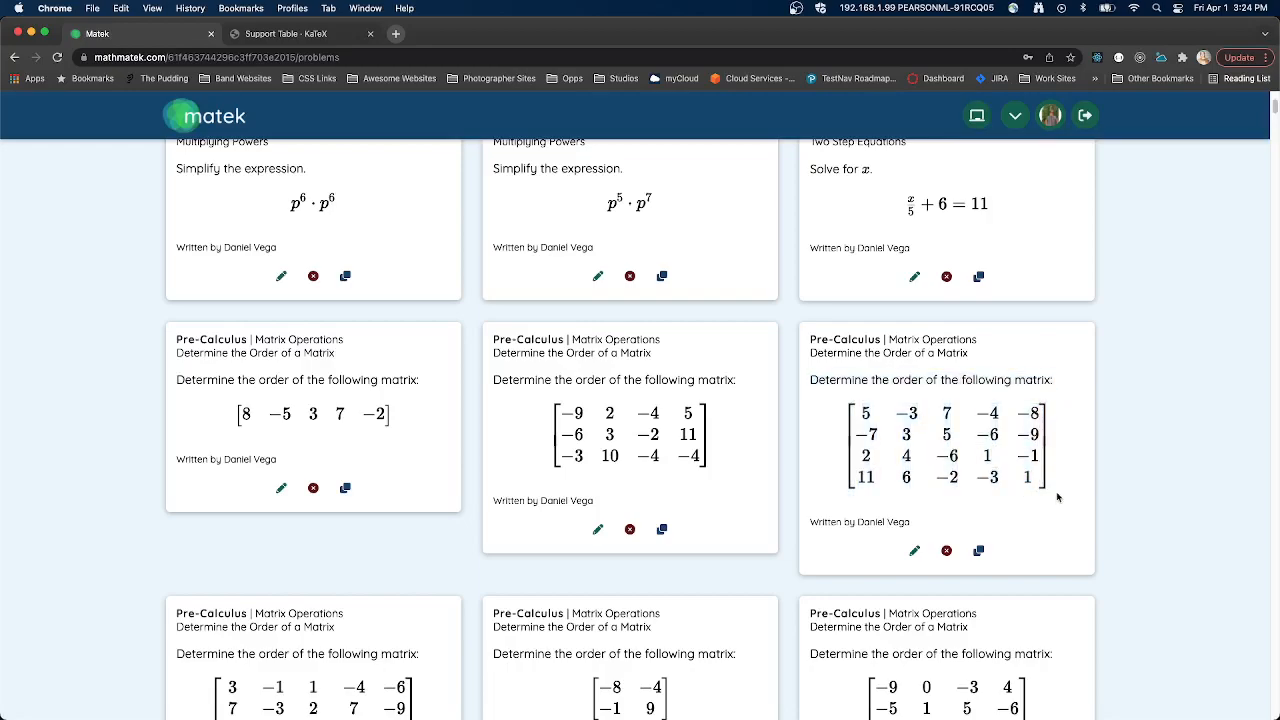
pyautogui.click(979, 551)
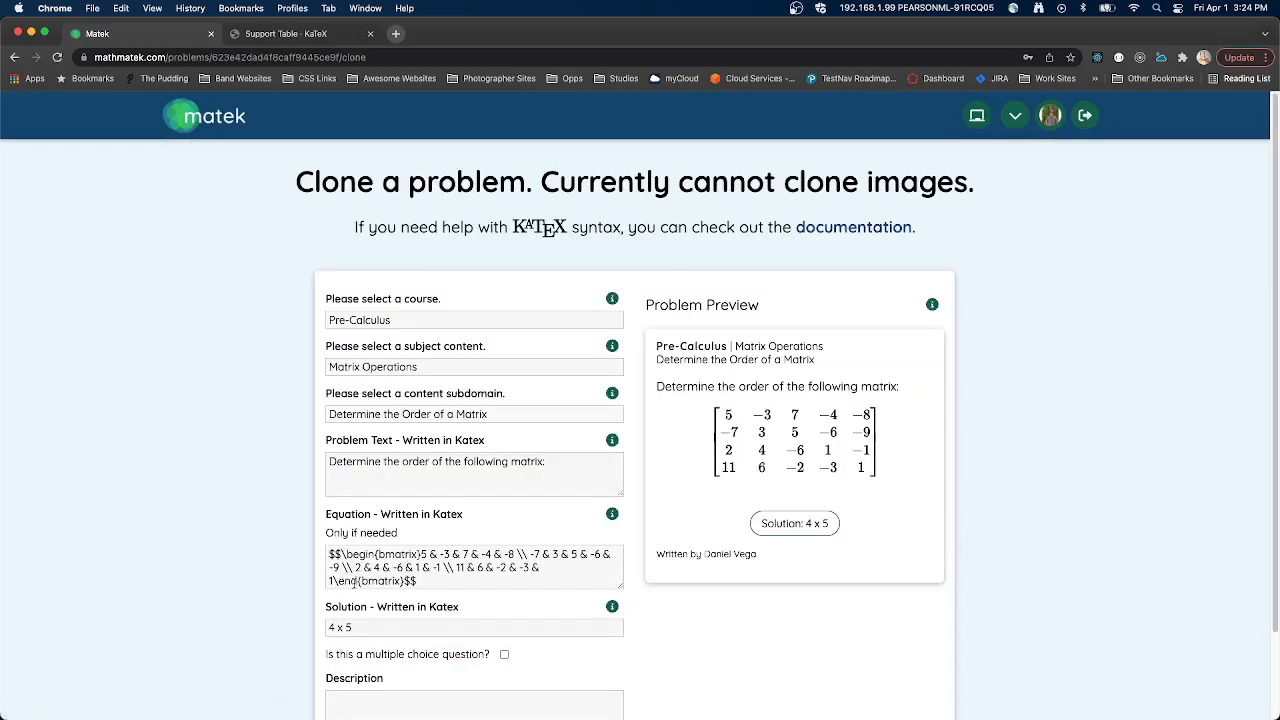
# - Change the first two entries of the matrix's first row to 8 and p in the cloned equation
pyautogui.click(457, 562)
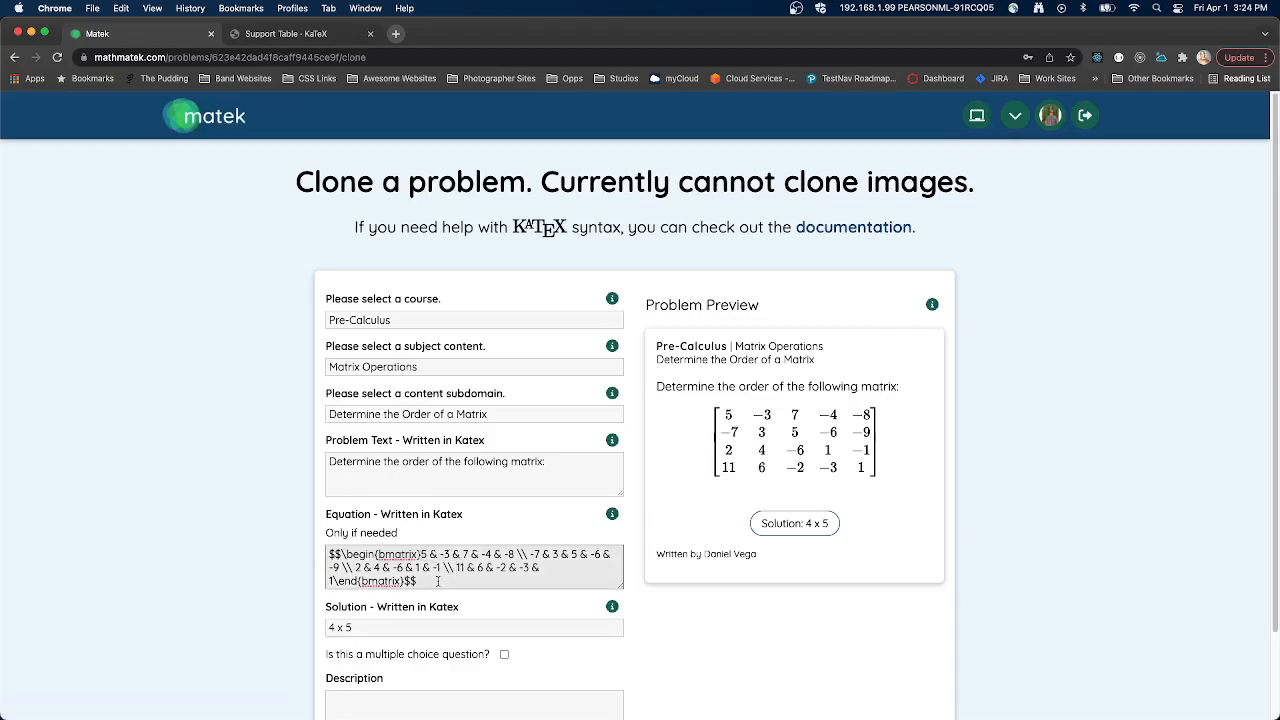
pyautogui.click(424, 554)
pyautogui.press('BackSpace')
pyautogui.write('8')
pyautogui.press('BackSpace')
pyautogui.press('BackSpace')
pyautogui.write('p')
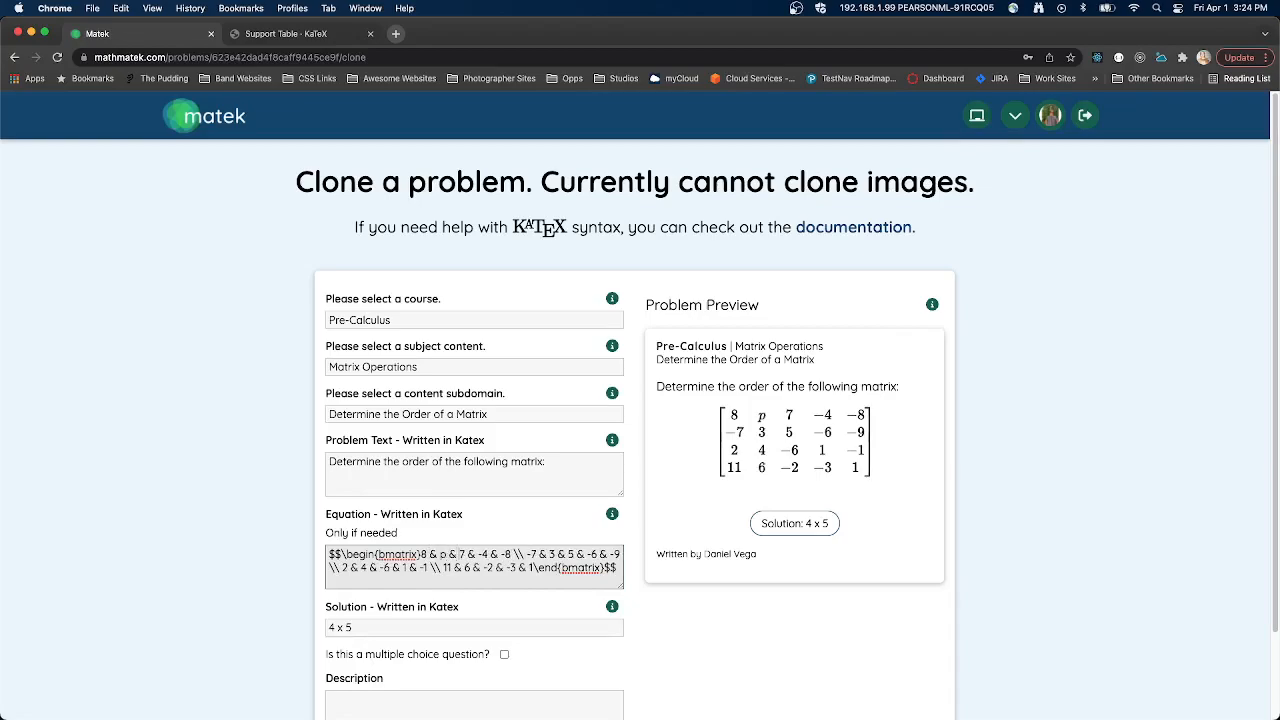
# - Replace the fourth entry of the matrix's first row with q and review the cloned problem's form
pyautogui.press('Right')
pyautogui.press('BackSpace')
pyautogui.press('BackSpace')
pyautogui.write('q')
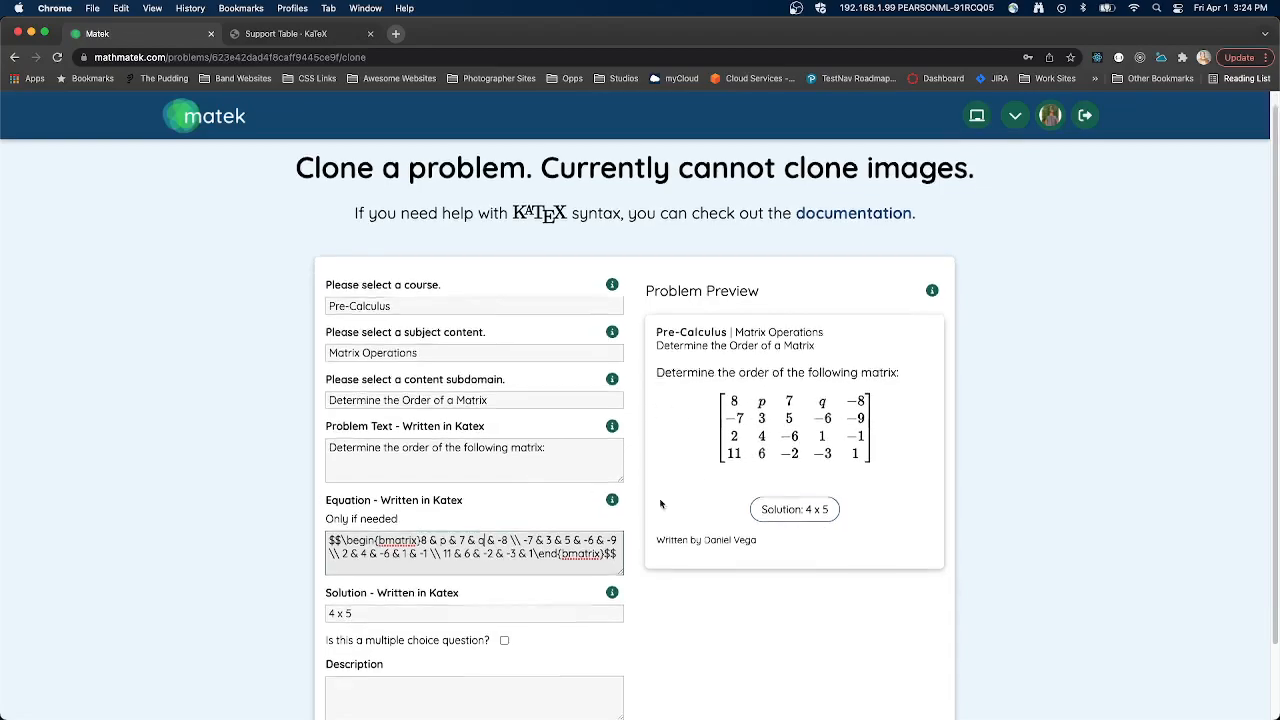
pyautogui.scroll(-2, 390, 554)
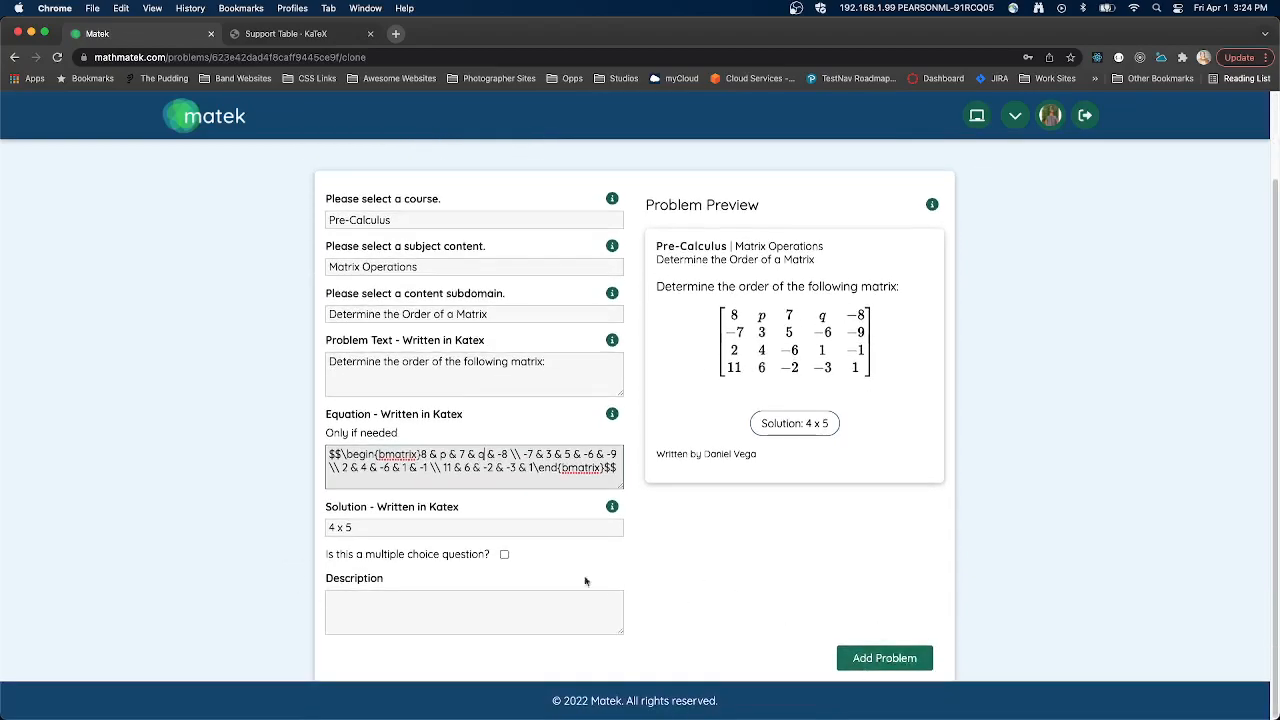
pyautogui.scroll(2, 700, 505)
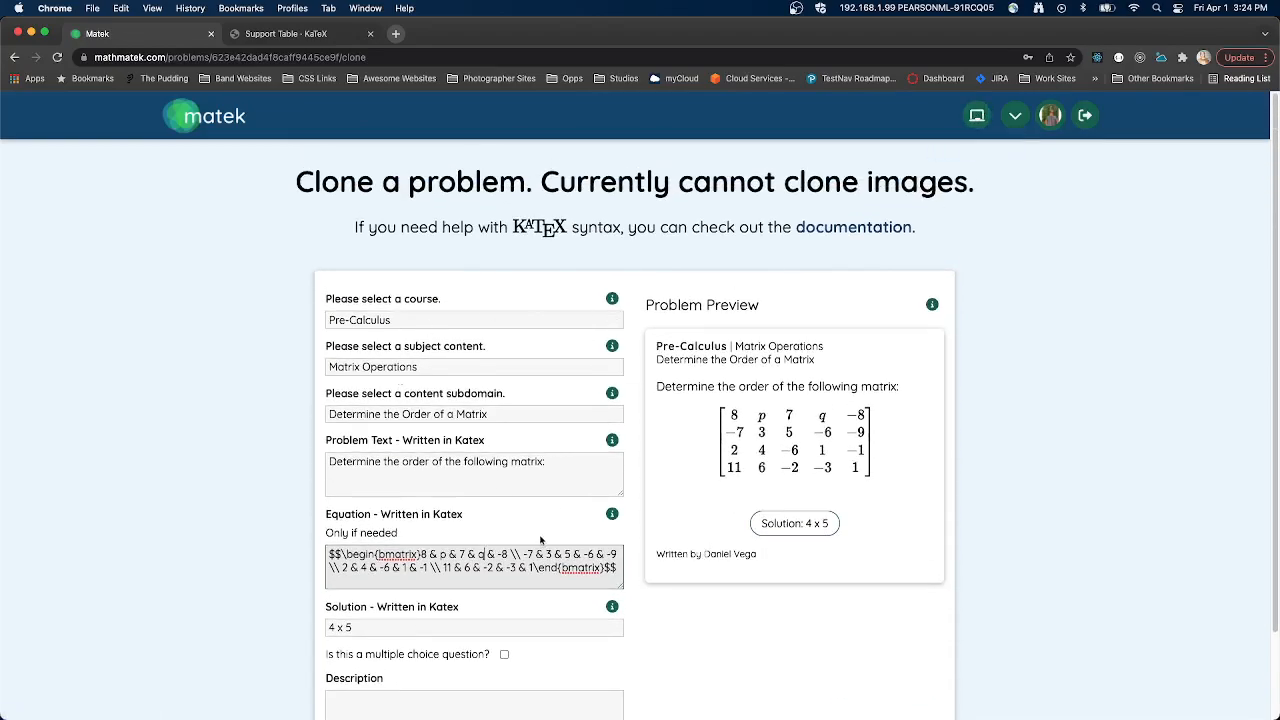
# - Leave the clone form for the list of all problems and review the page's heading, instructions and menu options
pyautogui.click(978, 116)
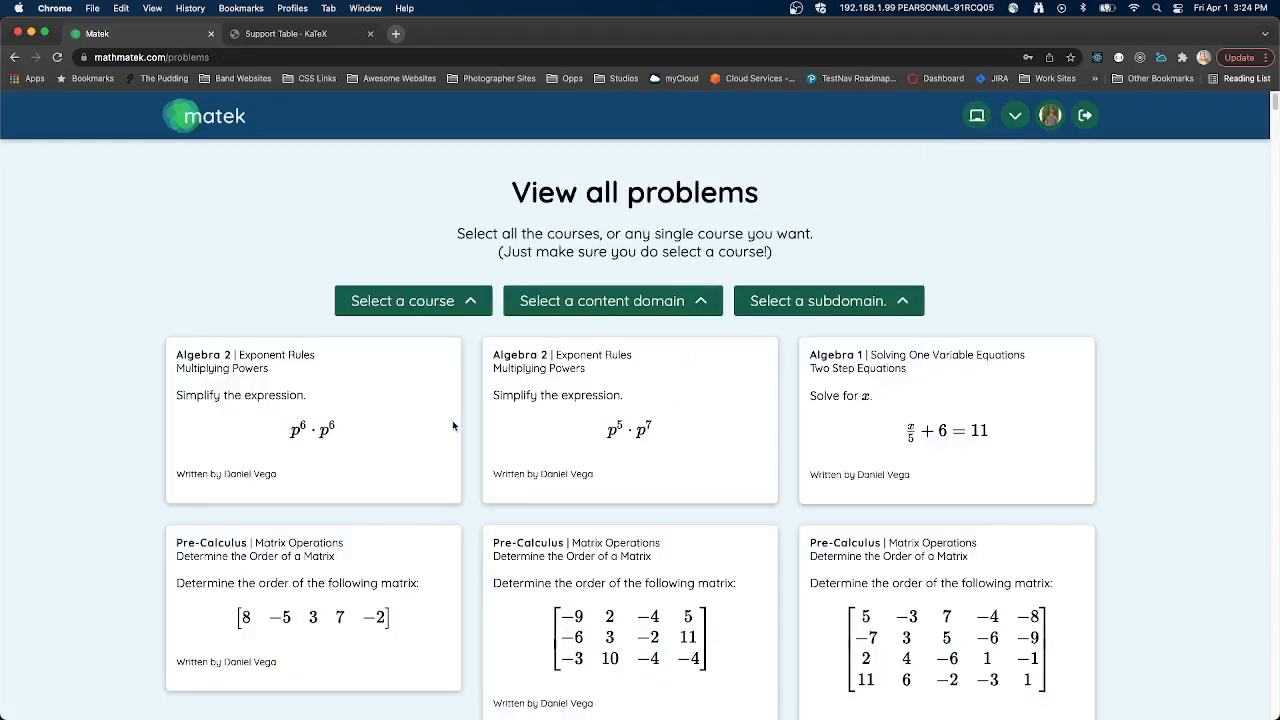
pyautogui.scroll(-1, 530, 328)
pyautogui.moveTo(512, 180); pyautogui.dragTo(790, 248)
pyautogui.click(656, 212)
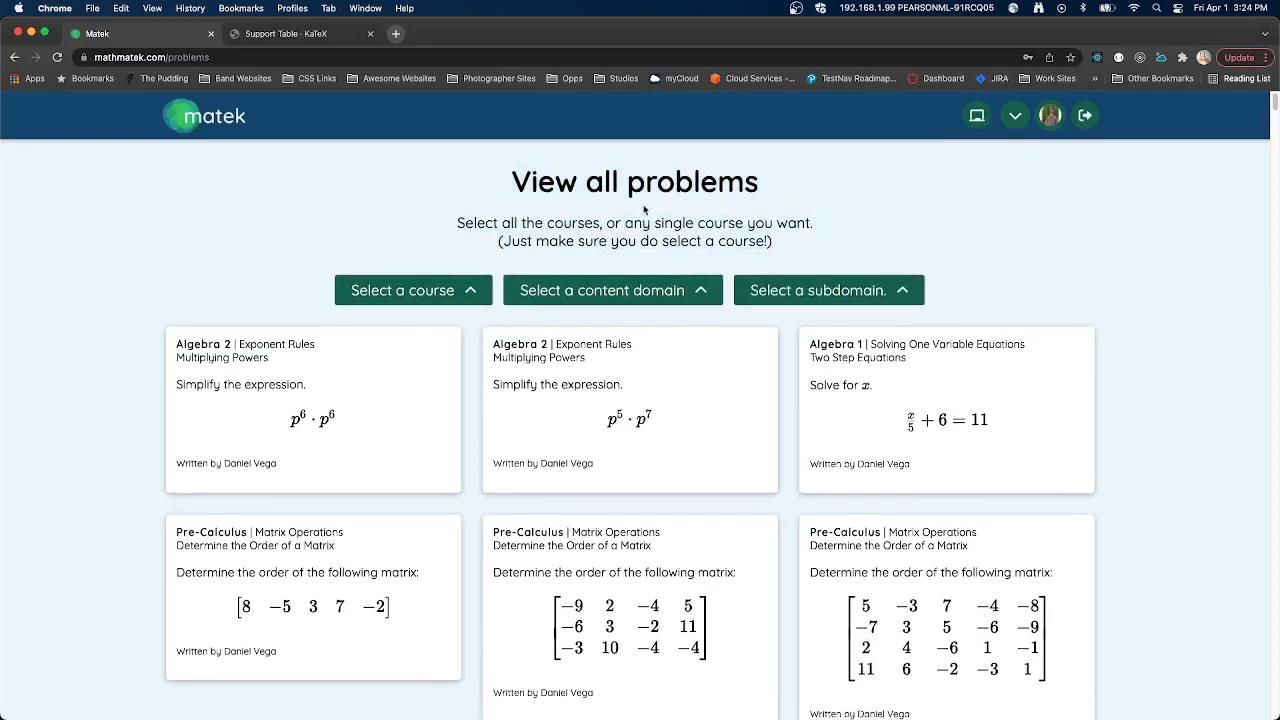
pyautogui.click(1015, 115)
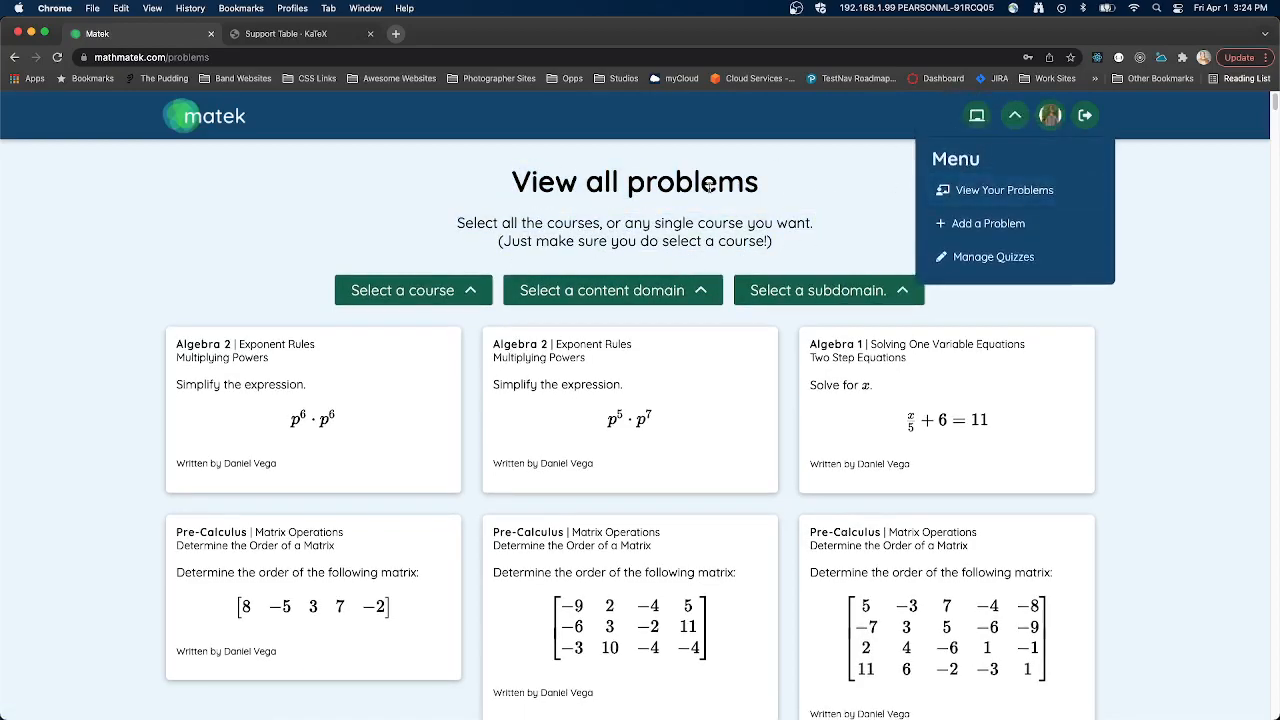
pyautogui.click(1015, 115)
pyautogui.moveTo(512, 182); pyautogui.dragTo(838, 240)
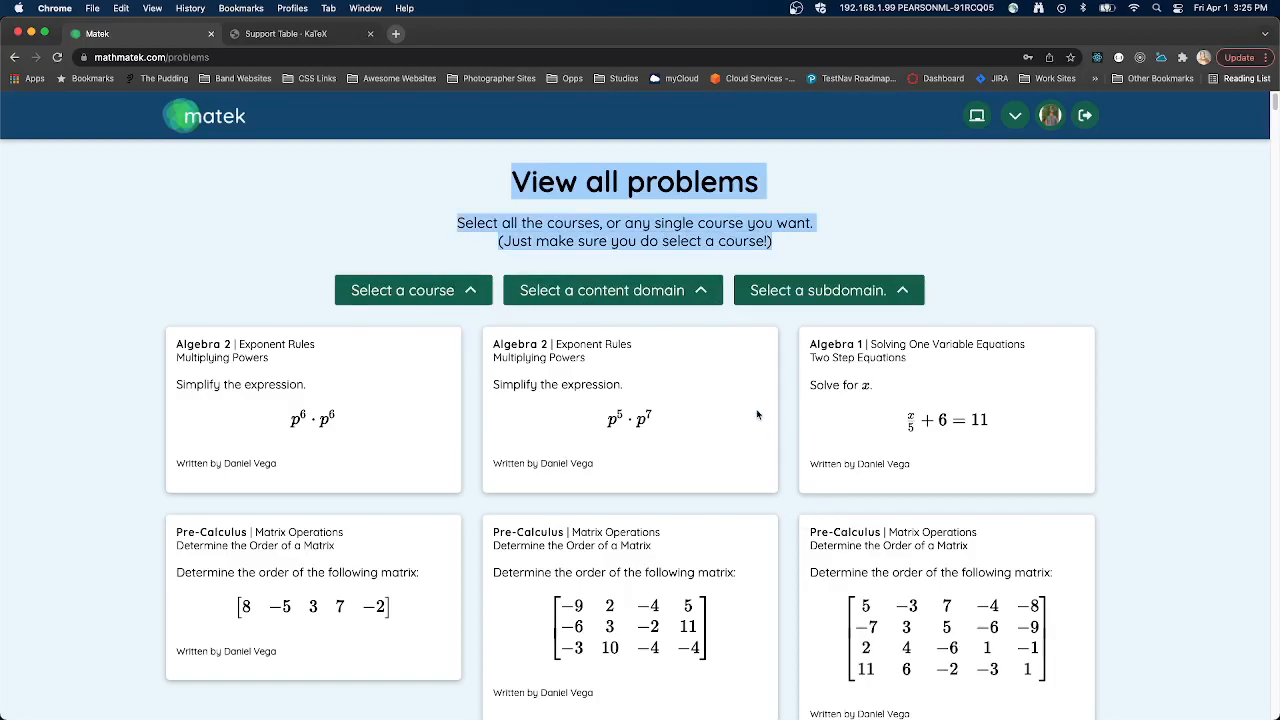
pyautogui.scroll(-6, 760, 415)
pyautogui.scroll(6, 757, 417)
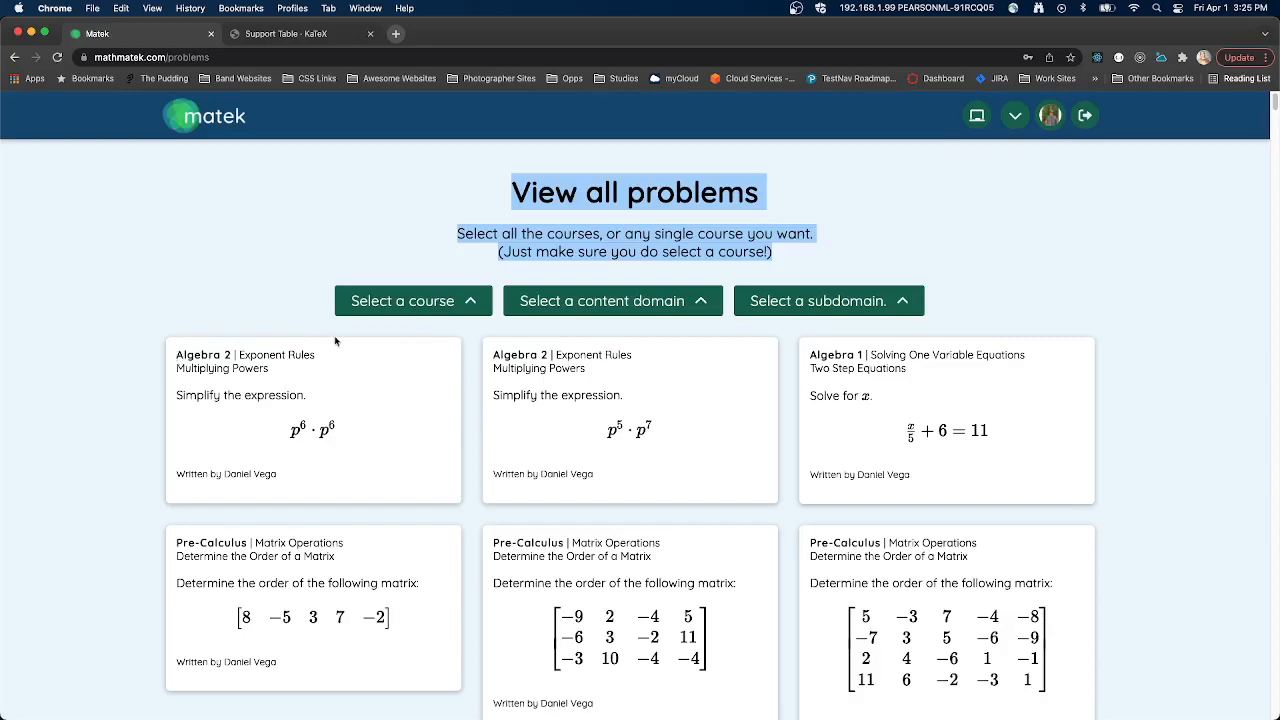
pyautogui.click(444, 258)
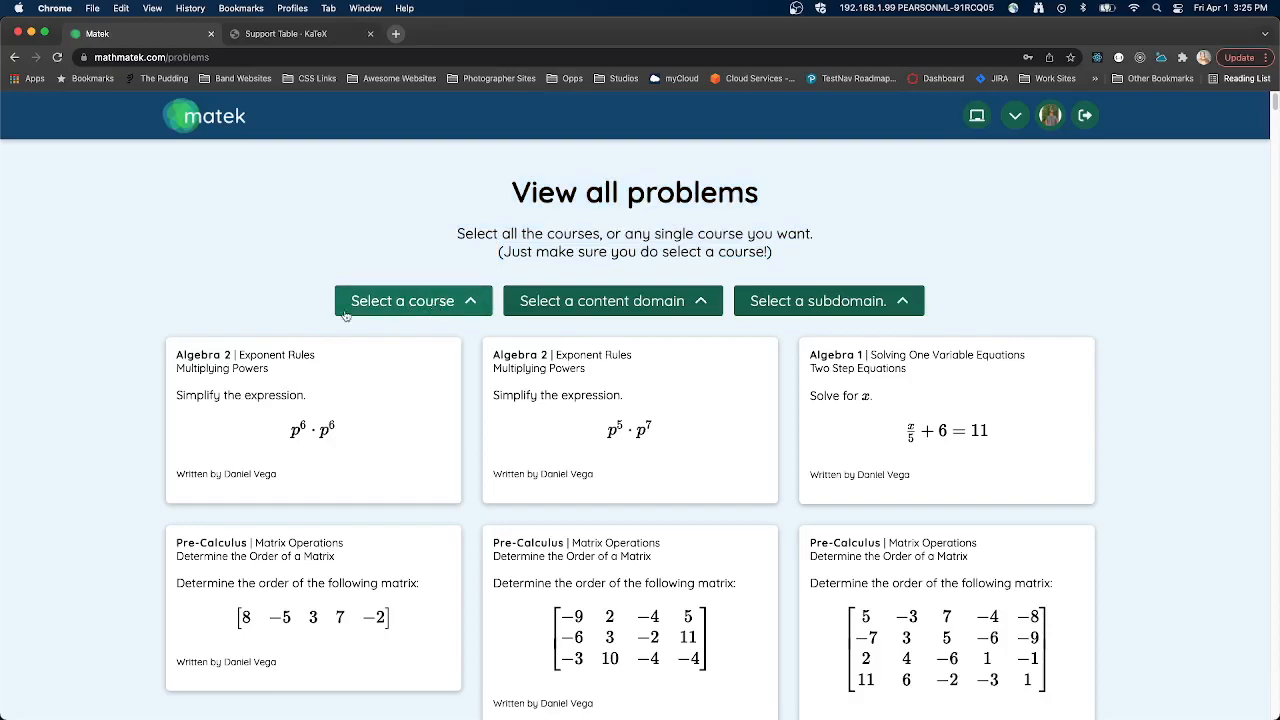
# - Check the course and subdomain labels on several problem cards, and filter all problems to the Pre-Calculus course
pyautogui.moveTo(179, 349); pyautogui.dragTo(368, 360)
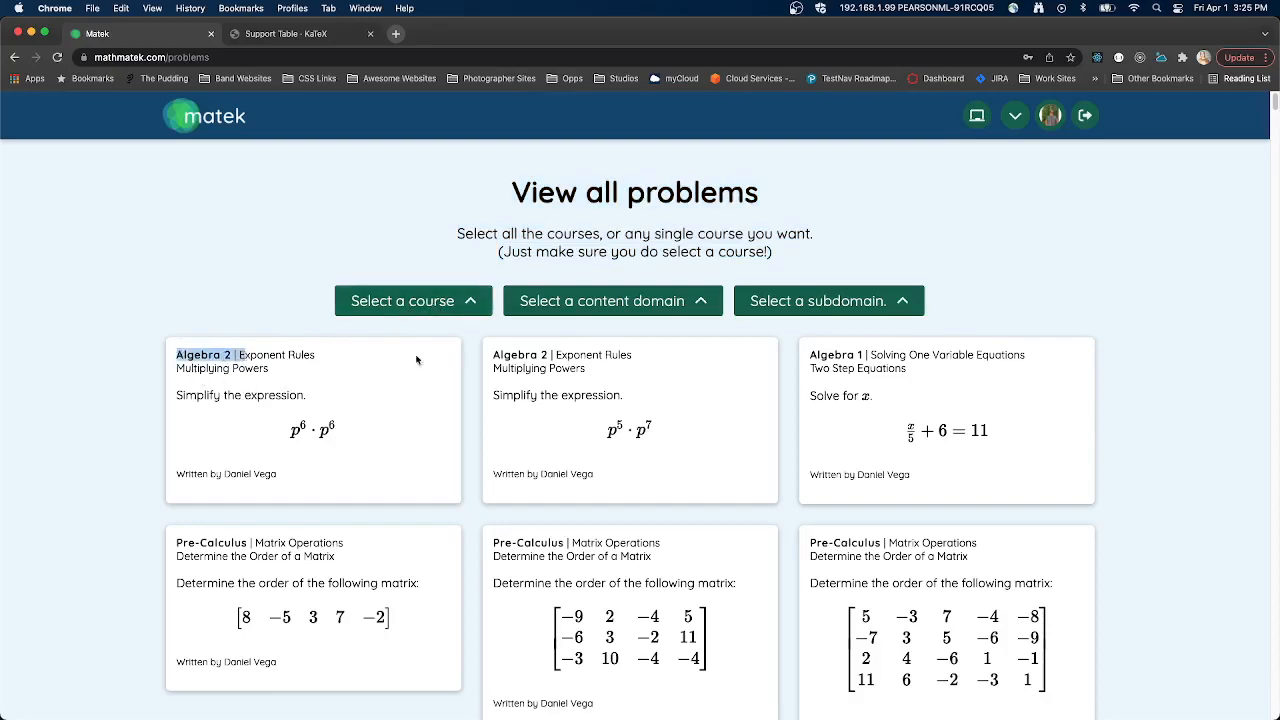
pyautogui.moveTo(811, 367); pyautogui.dragTo(896, 369)
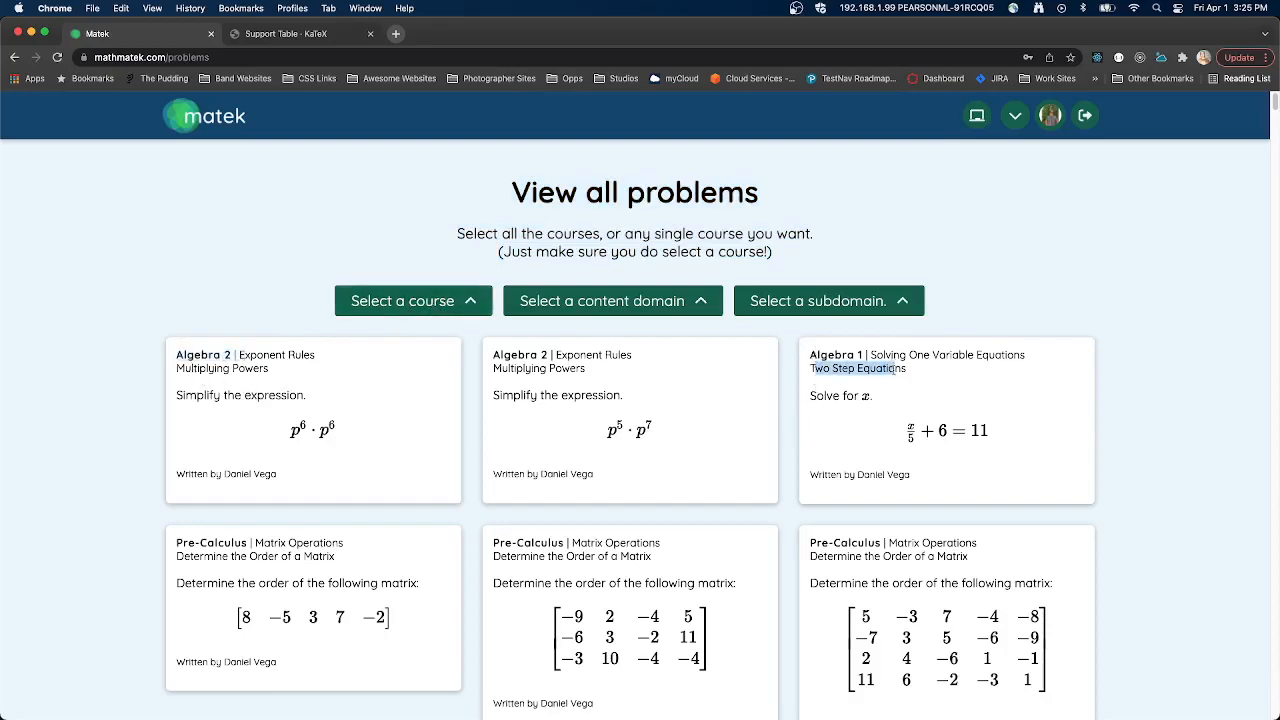
pyautogui.click(502, 543)
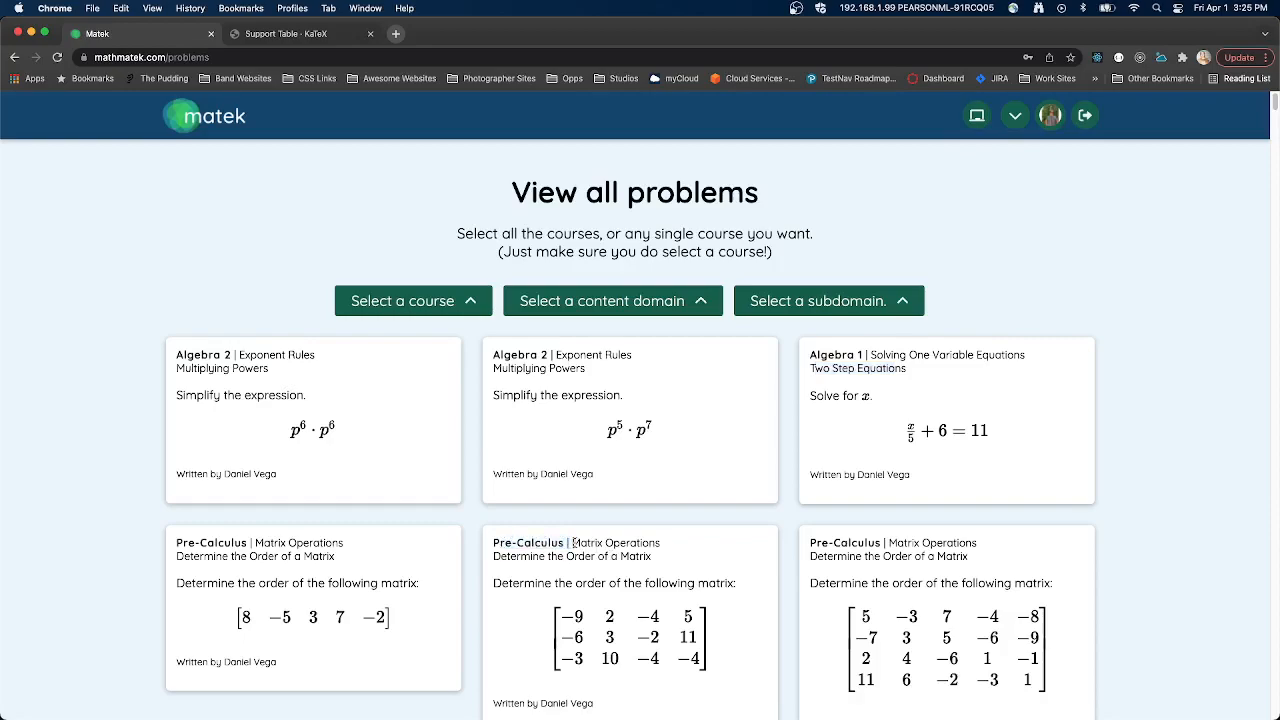
pyautogui.click(427, 301)
pyautogui.click(413, 408)
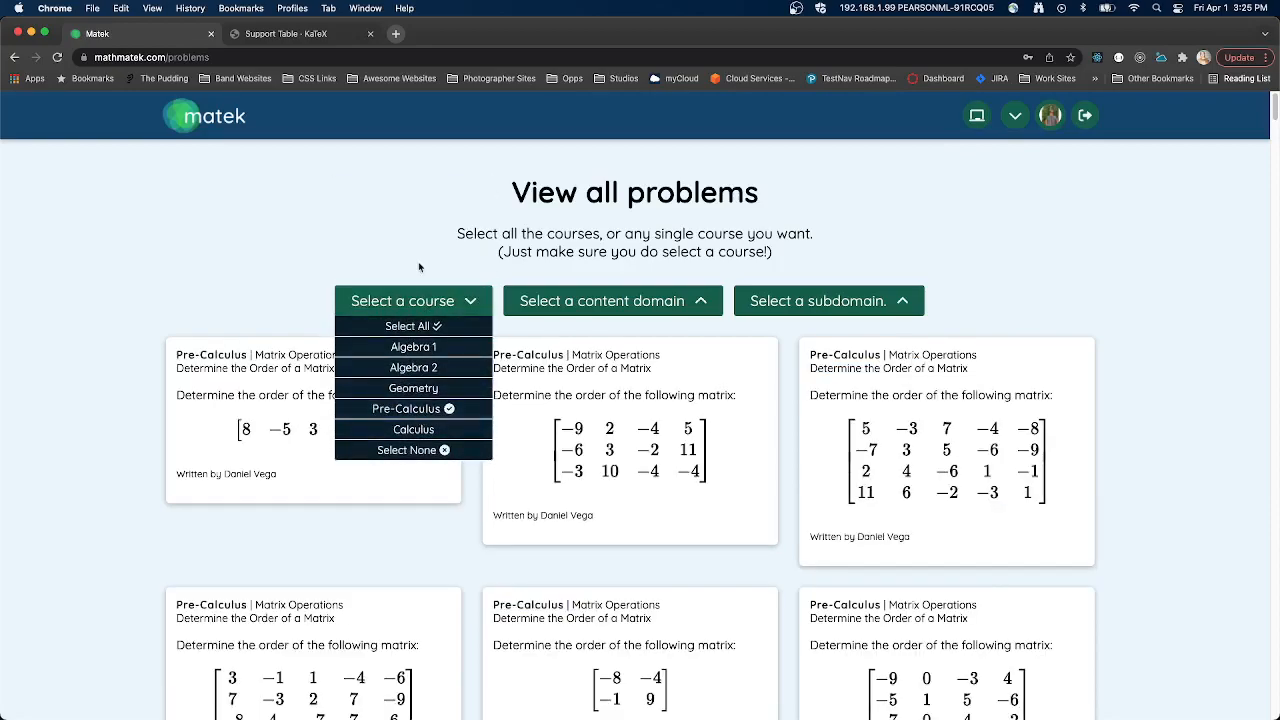
pyautogui.click(419, 305)
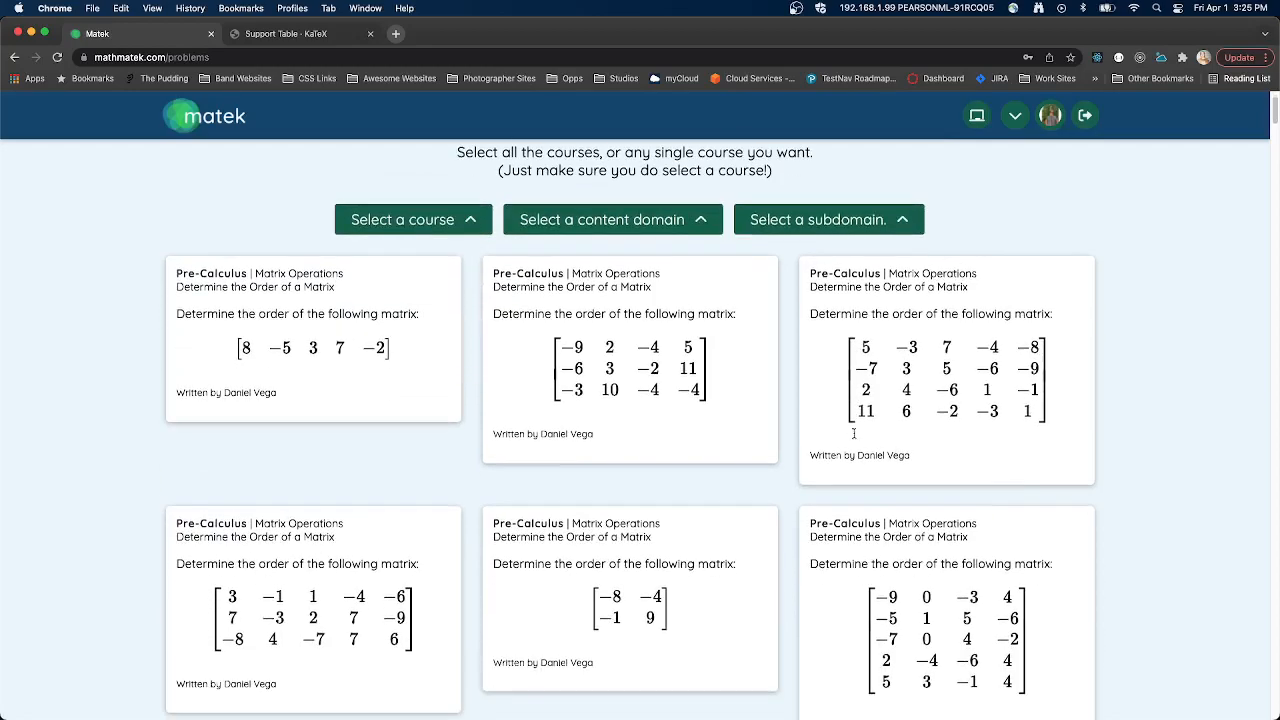
# - Narrow the Pre-Calculus problems to the Complex Numbers content domain and look over the filtered cards
pyautogui.click(538, 305)
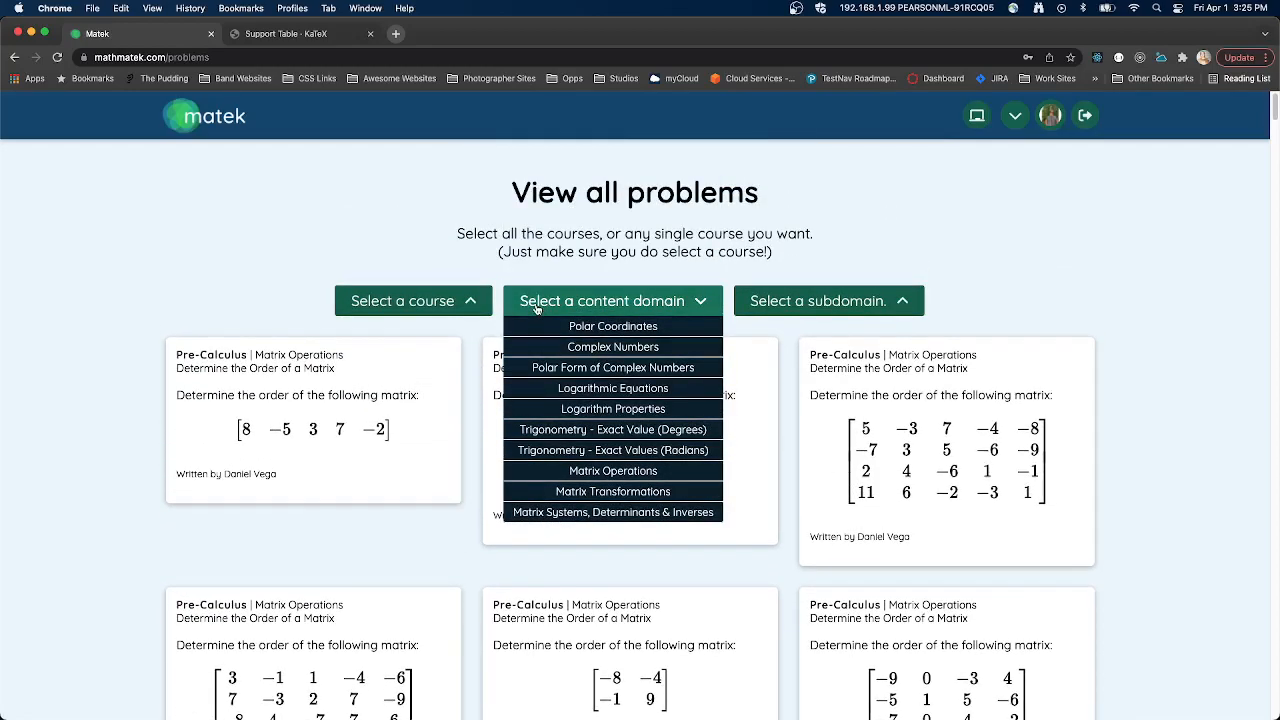
pyautogui.click(612, 346)
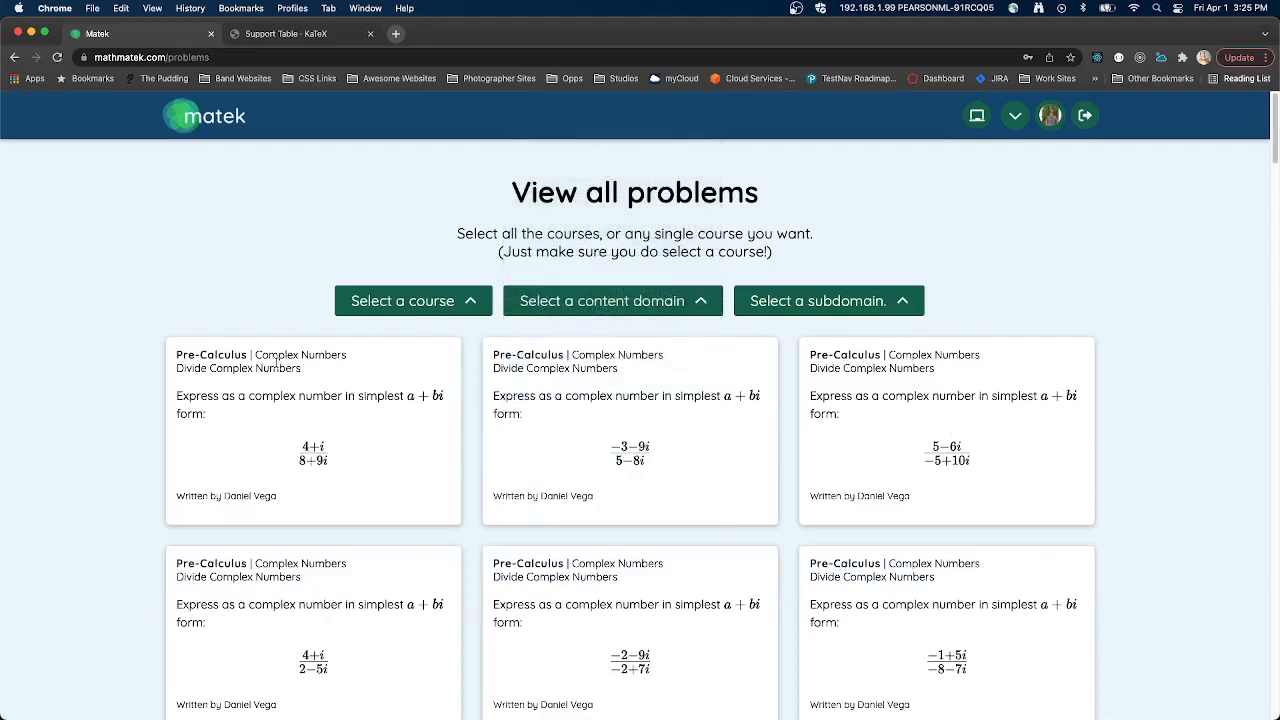
pyautogui.scroll(-5, 500, 446)
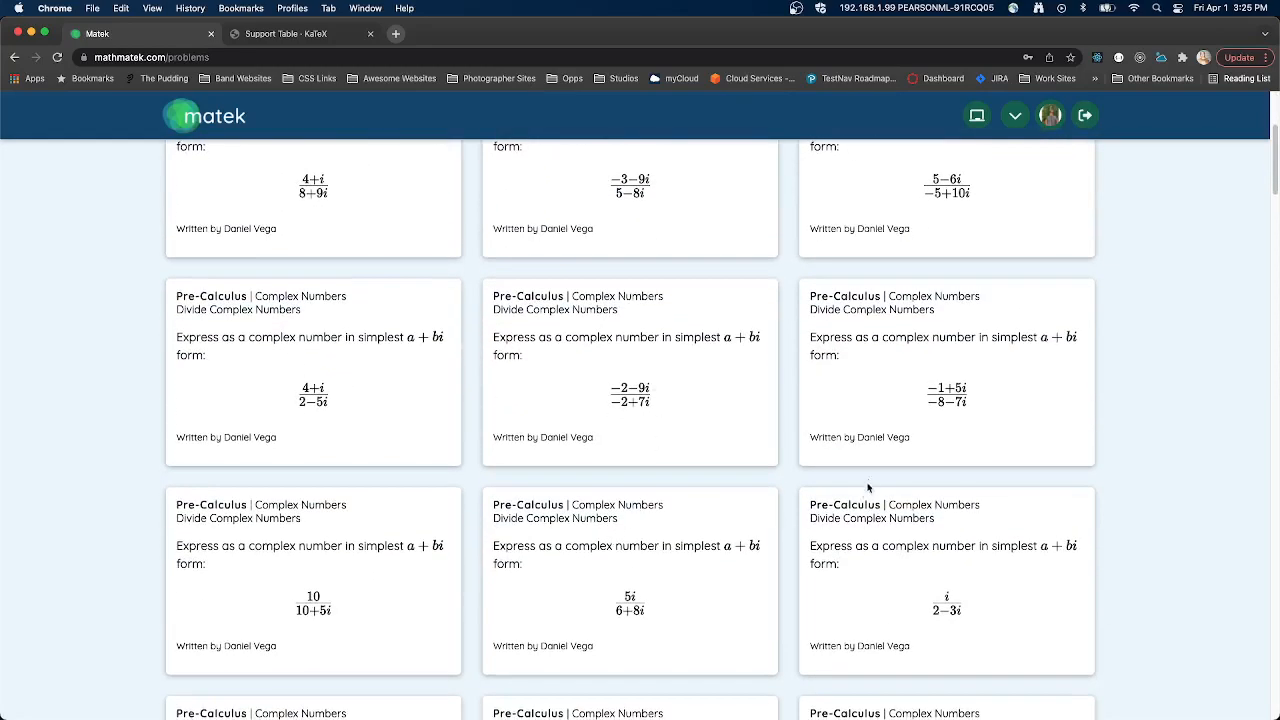
pyautogui.scroll(5, 686, 337)
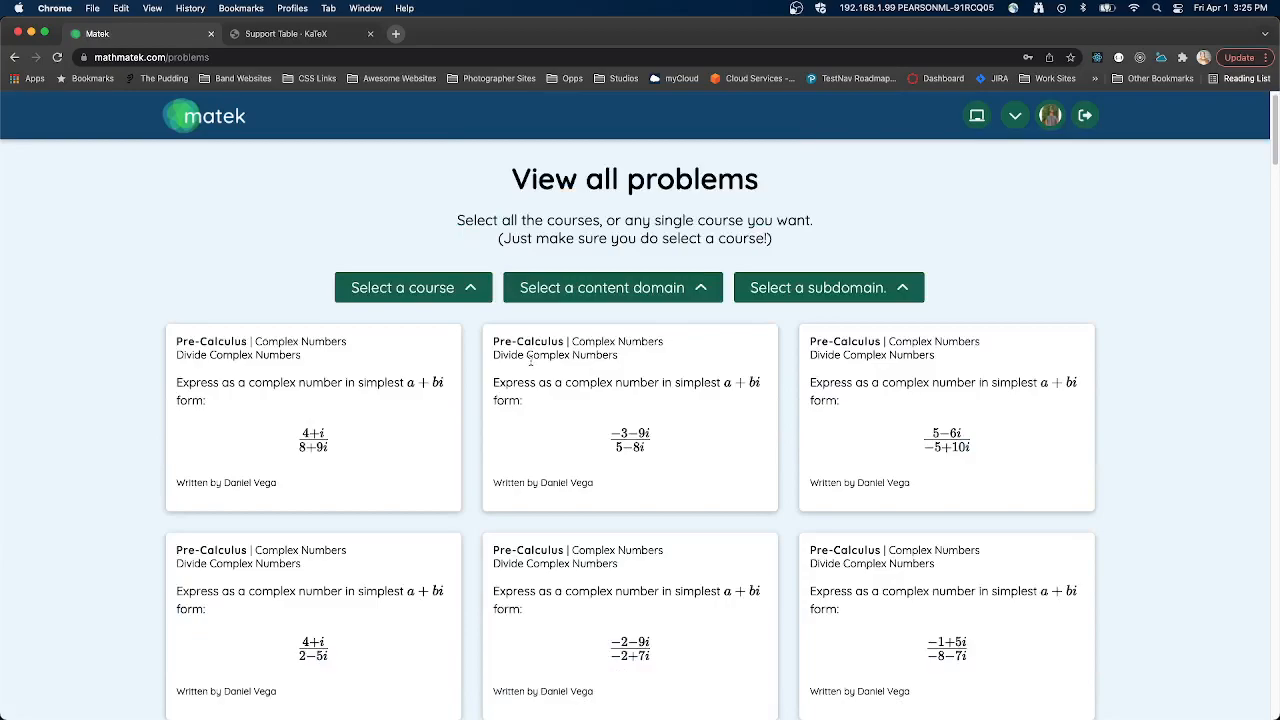
# - Examine the subdomain labels on the Complex Numbers problem cards throughout the filtered list
pyautogui.moveTo(184, 354); pyautogui.dragTo(299, 357)
pyautogui.click(605, 438)
pyautogui.scroll(-10, 704, 481)
pyautogui.scroll(-2, 704, 485)
pyautogui.scroll(-5, 705, 480)
pyautogui.moveTo(496, 400); pyautogui.dragTo(709, 409)
pyautogui.click(709, 412)
pyautogui.scroll(15, 703, 423)
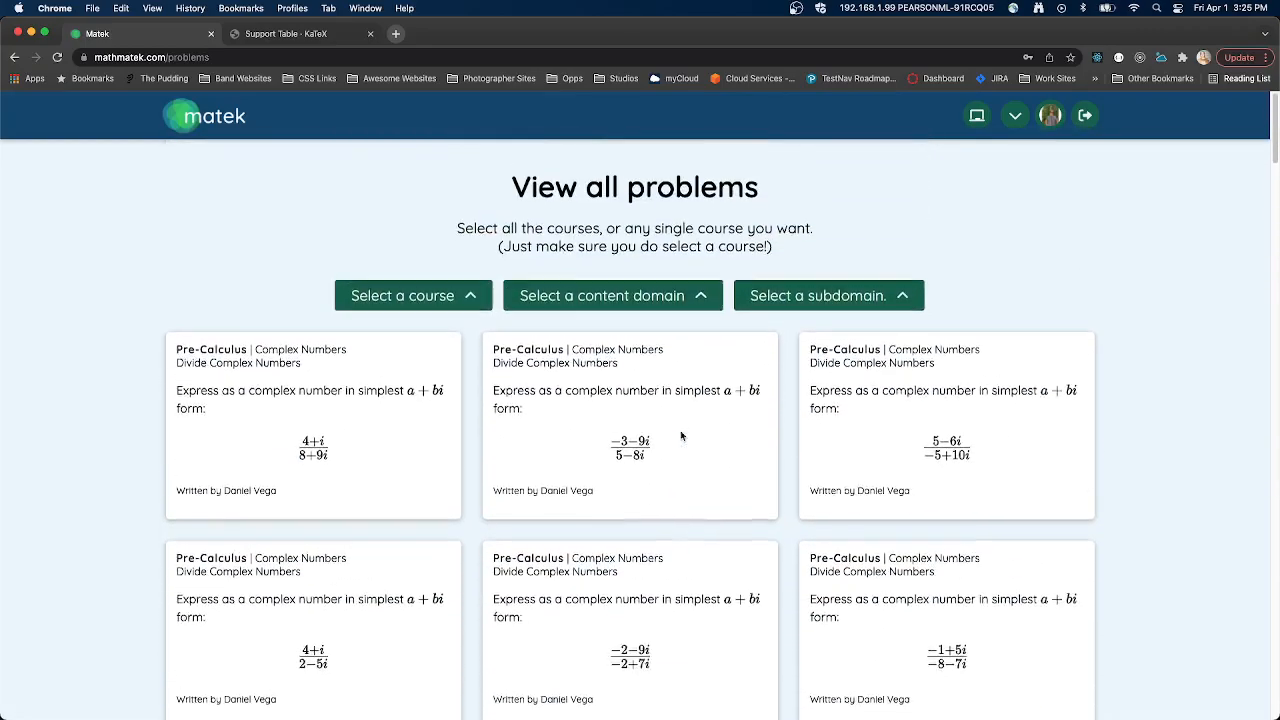
# - View the subdomain filter's options for the Complex Numbers problems, leaving the selection as it is
pyautogui.click(820, 297)
pyautogui.scroll(-10, 860, 613)
pyautogui.scroll(10, 862, 622)
pyautogui.click(843, 306)
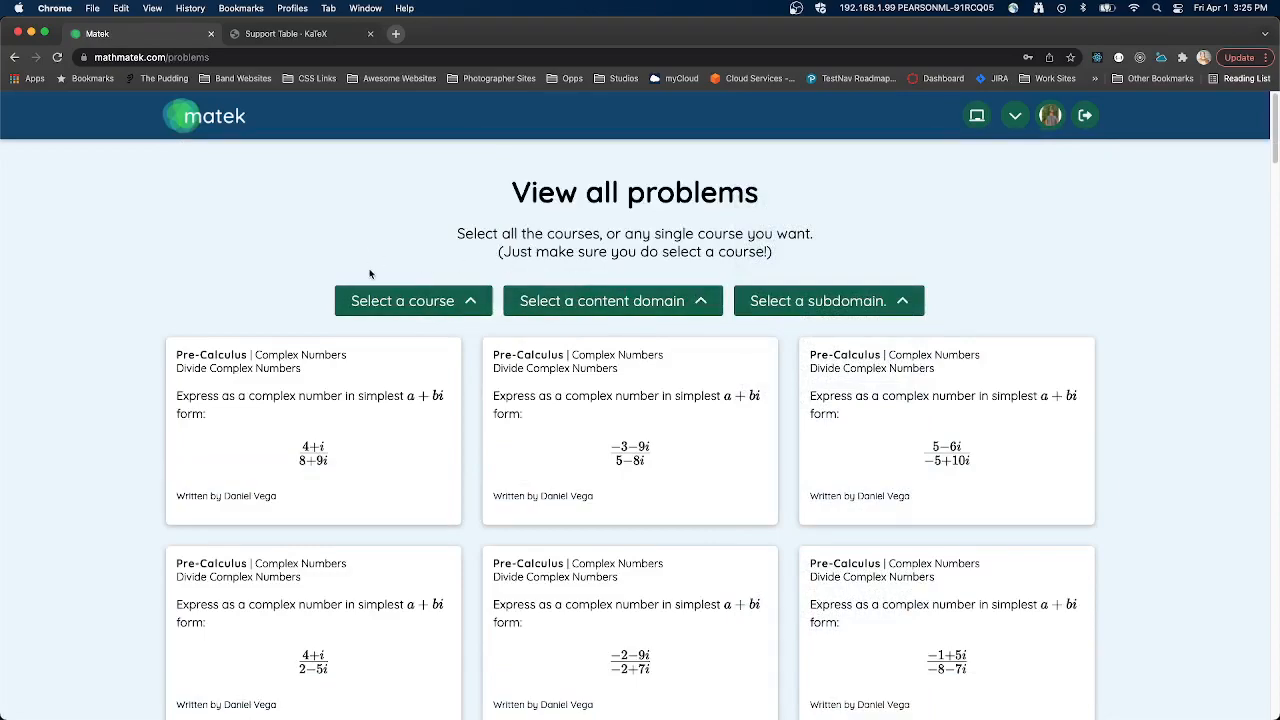
# - Open the teacher's own saved problems and filter them to the Pre-Calculus course
pyautogui.click(1015, 115)
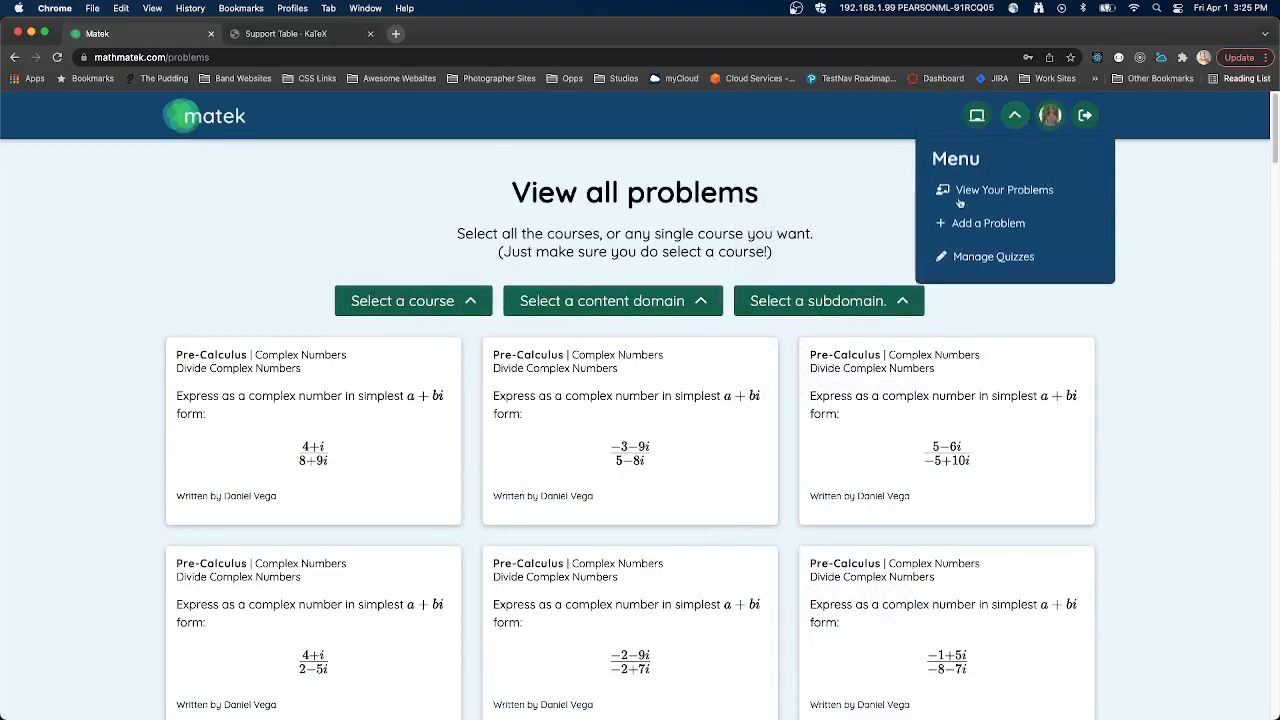
pyautogui.click(963, 189)
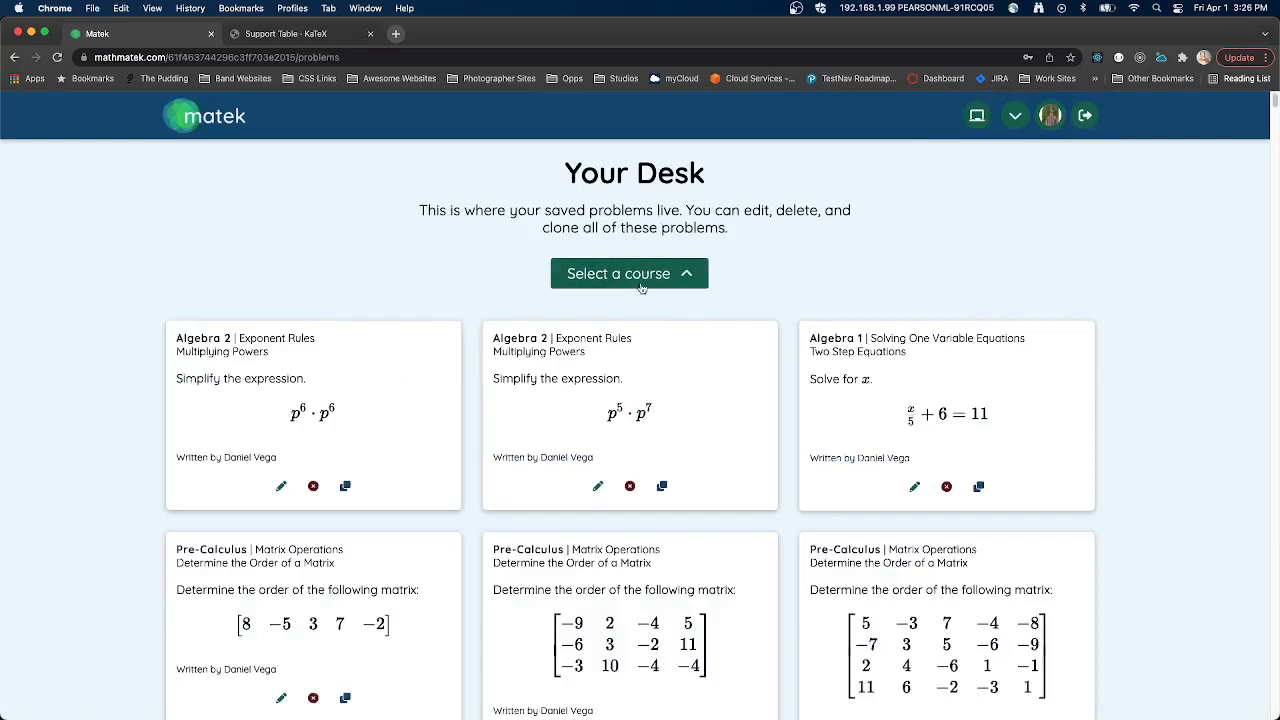
pyautogui.click(630, 280)
pyautogui.click(655, 364)
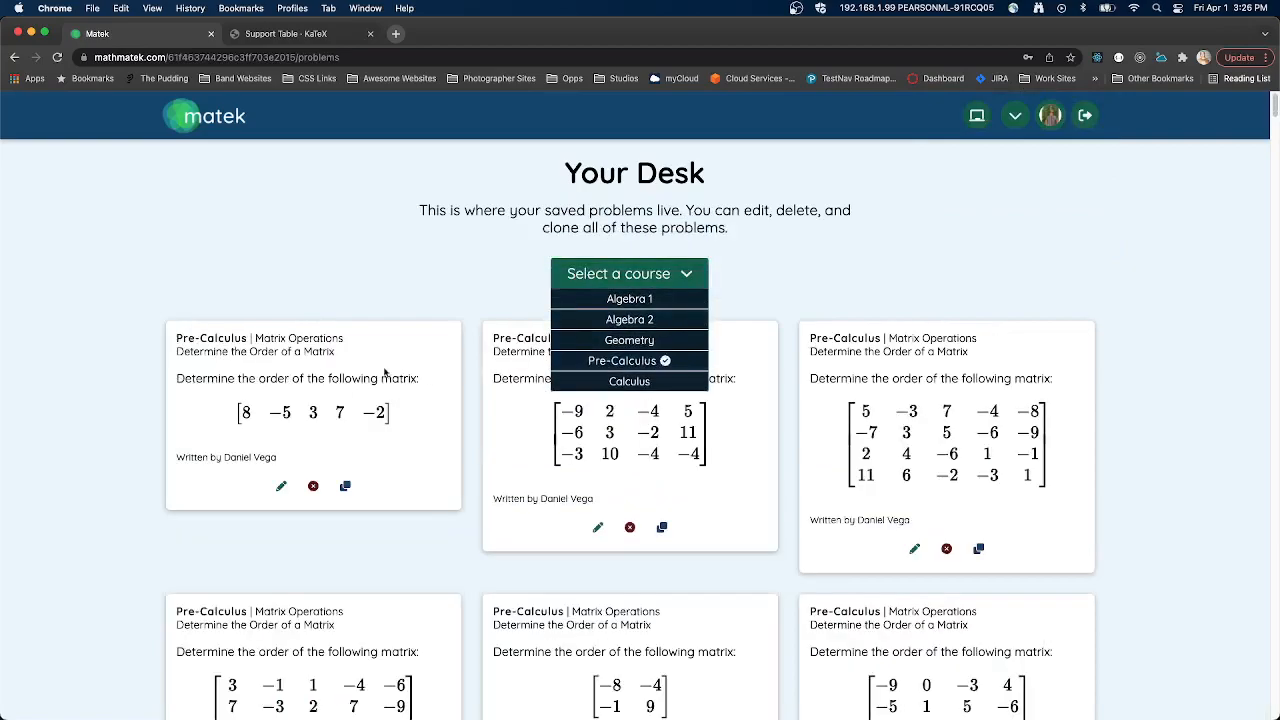
pyautogui.click(683, 280)
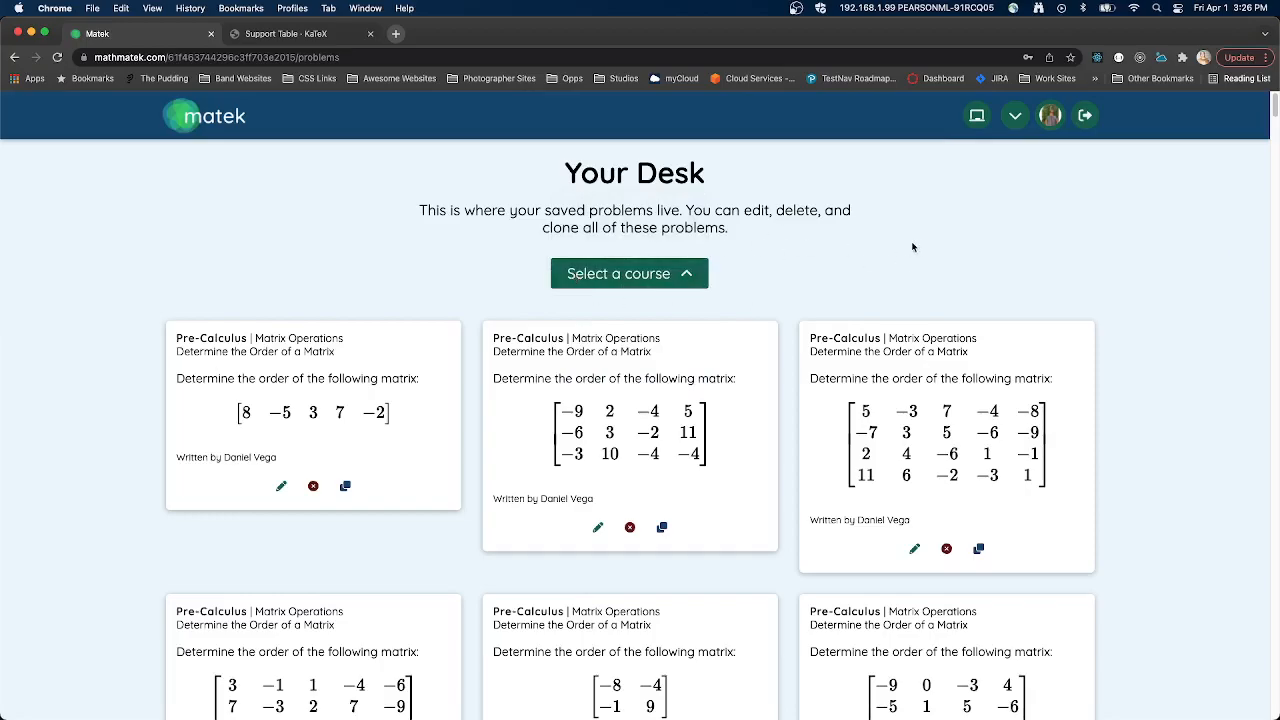
# - Look over the filtered desk problems and highlight the Your Desk heading with its description
pyautogui.scroll(-10, 914, 246)
pyautogui.scroll(10, 897, 243)
pyautogui.moveTo(560, 165); pyautogui.dragTo(809, 237)
pyautogui.click(384, 162)
# - Go to the site's home page and read through its sections down to the Growing and growing problem counter
pyautogui.click(237, 124)
pyautogui.scroll(-10, 531, 270)
pyautogui.scroll(4, 531, 272)
pyautogui.scroll(5, 531, 272)
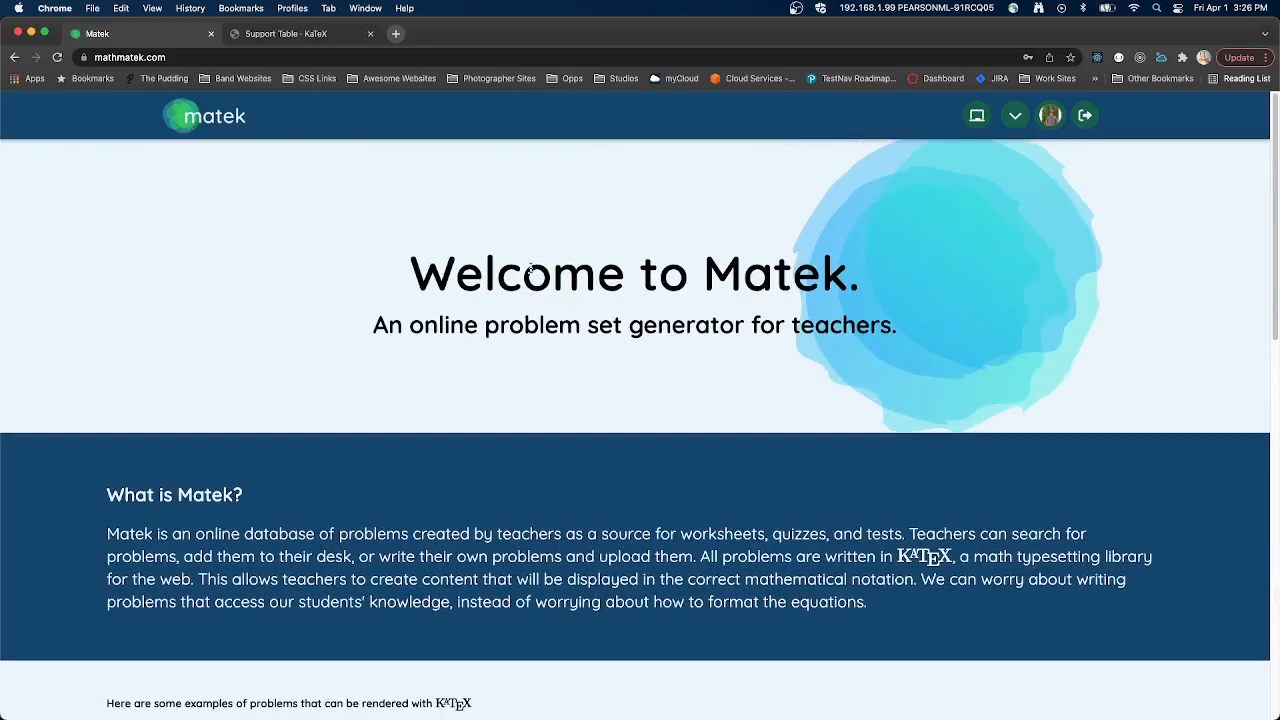
pyautogui.scroll(-8, 531, 270)
pyautogui.scroll(-5, 531, 274)
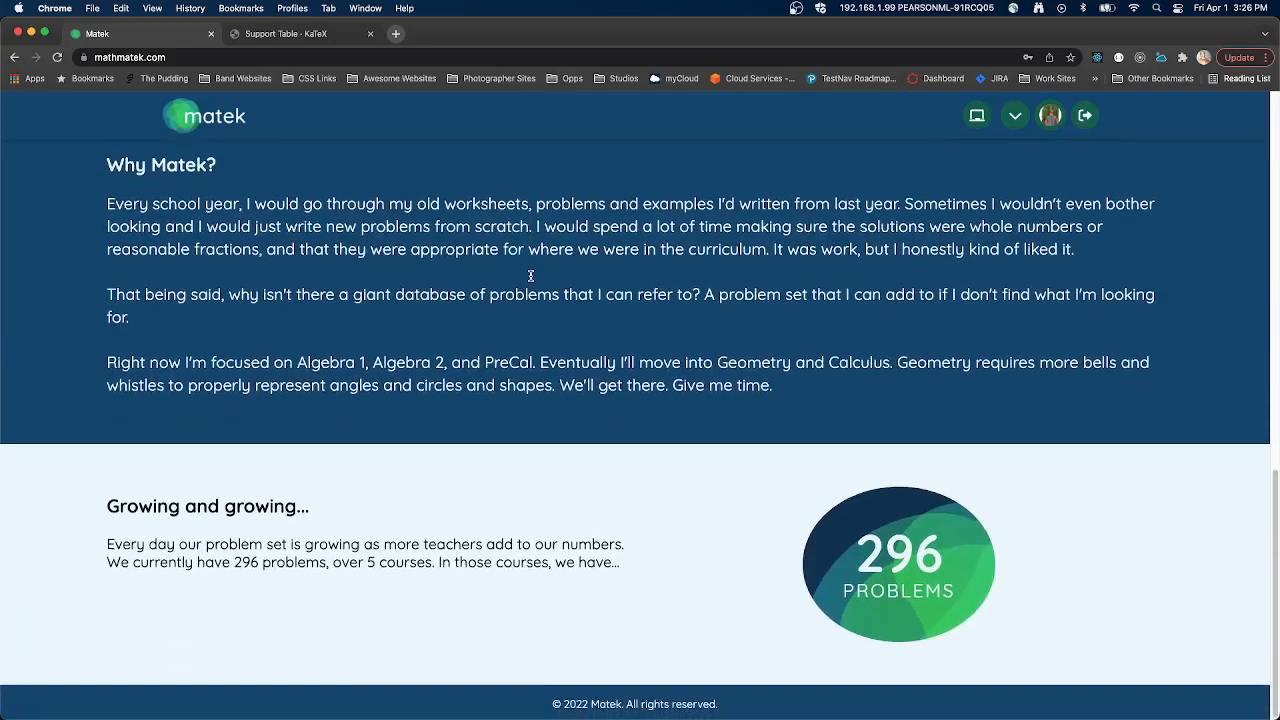
pyautogui.doubleClick(947, 543)
pyautogui.moveTo(138, 508); pyautogui.dragTo(366, 517)
pyautogui.click(586, 463)
pyautogui.scroll(13, 586, 463)
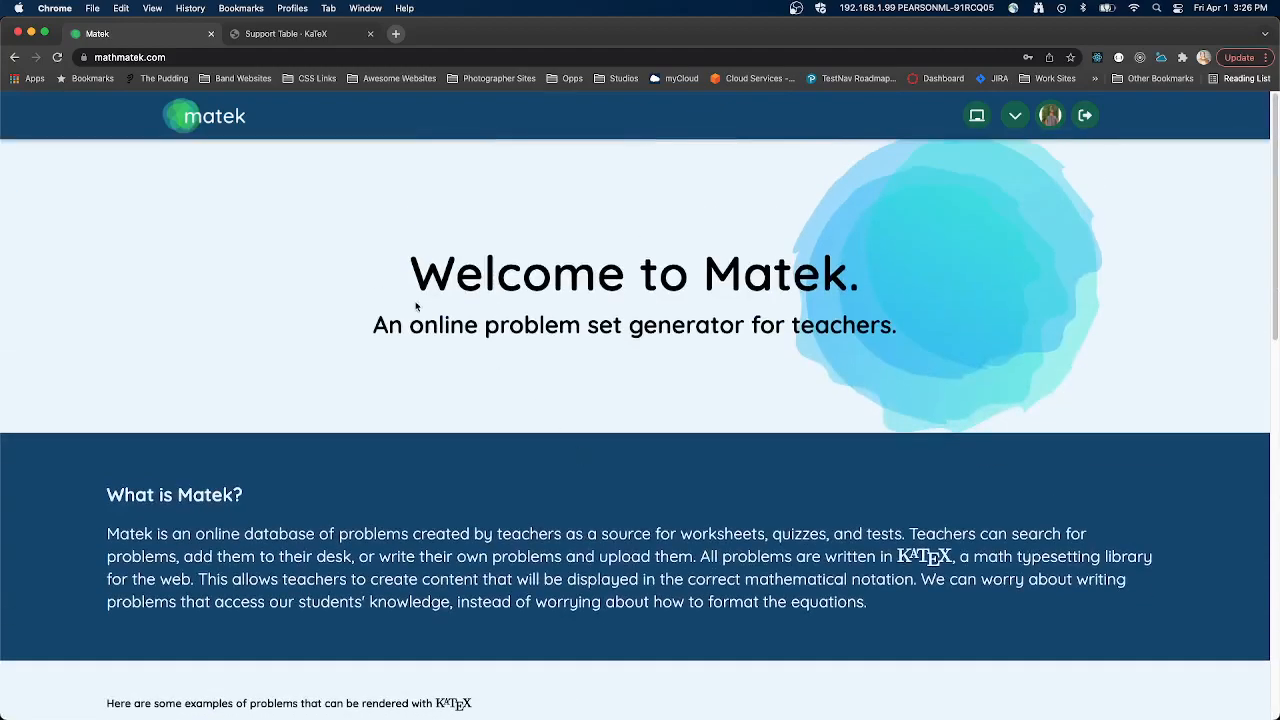
# - Highlight the Welcome to Matek heading and its tagline, and glance over the home page again
pyautogui.moveTo(398, 257); pyautogui.dragTo(912, 337)
pyautogui.click(808, 335)
pyautogui.moveTo(398, 272); pyautogui.dragTo(897, 350)
pyautogui.click(897, 350)
pyautogui.scroll(-5, 662, 268)
pyautogui.scroll(5, 662, 268)
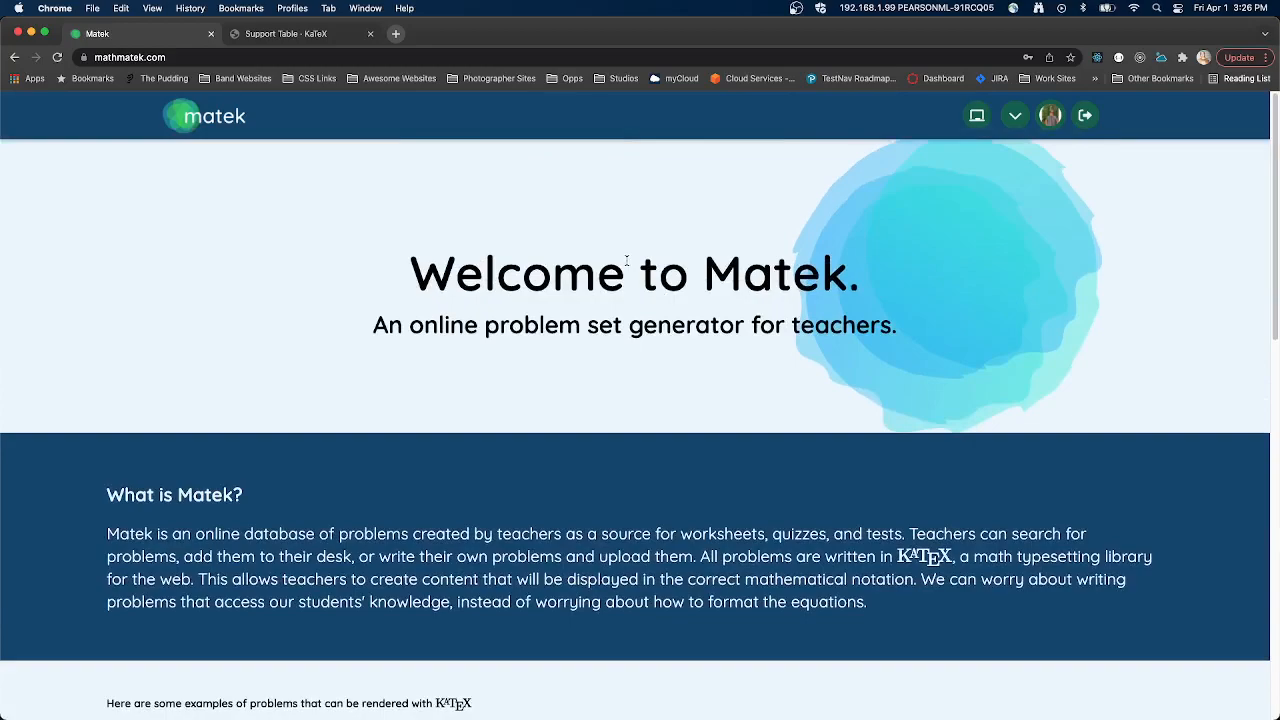